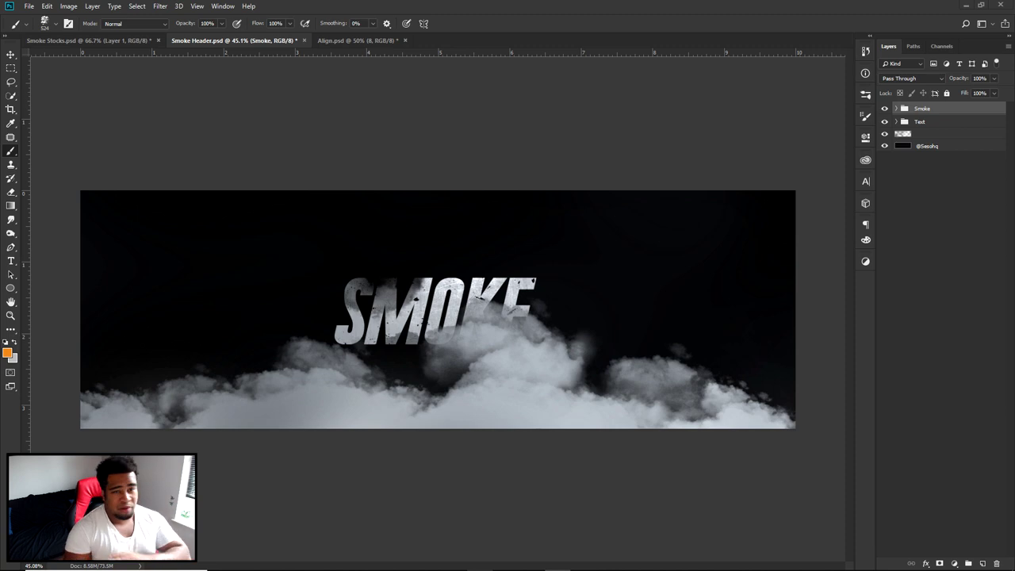
# Switch to Align.psd and preview smoke layers 5 to 8 of the Smoke/Cloud group one at a time.
pyautogui.click(362, 41)
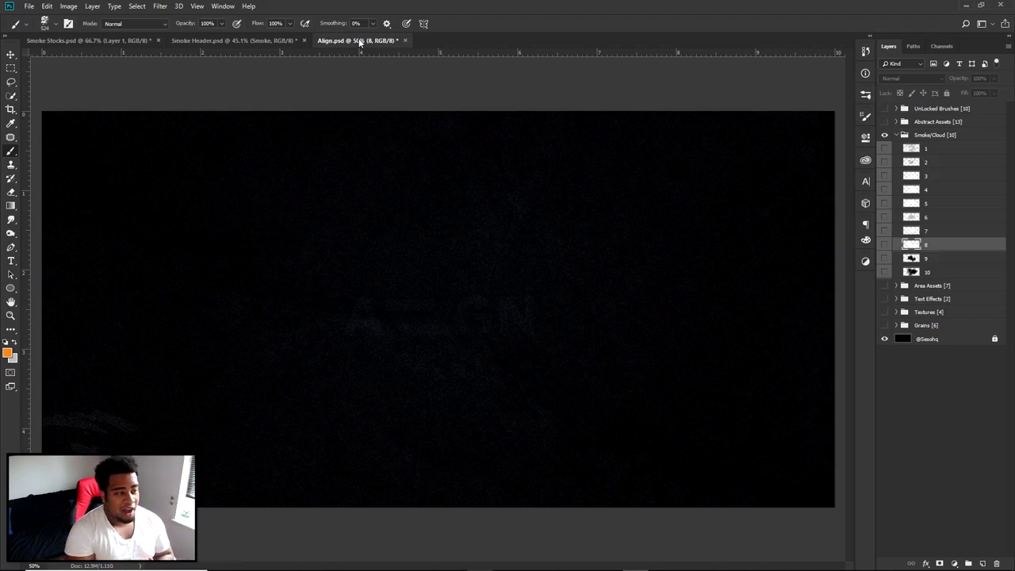
pyautogui.click(885, 204)
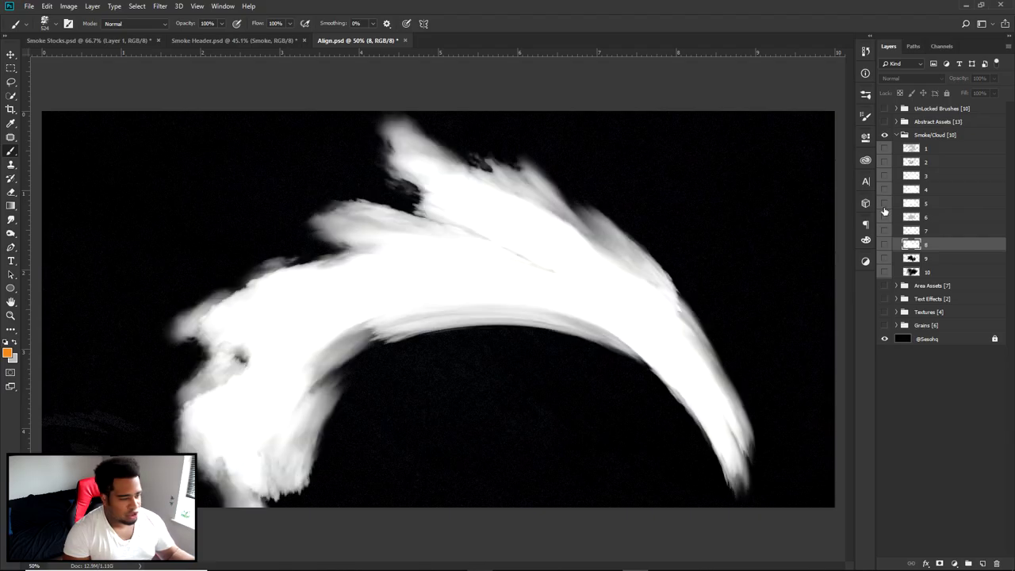
pyautogui.click(885, 204)
pyautogui.click(885, 218)
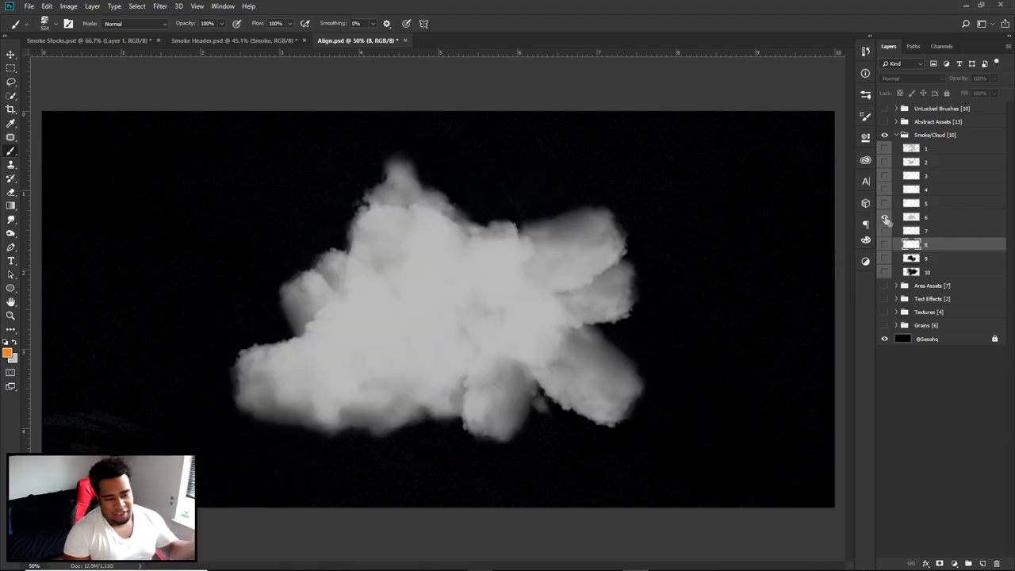
pyautogui.click(885, 217)
pyautogui.click(886, 231)
pyautogui.click(886, 231)
pyautogui.click(885, 244)
pyautogui.click(885, 244)
# Show smoke layer 8, try moving it across the canvas, and hide the layer again.
pyautogui.click(885, 245)
pyautogui.press('v')
pyautogui.moveTo(555, 269); pyautogui.dragTo(698, 403)
pyautogui.hotkey('ctrl', 'z')
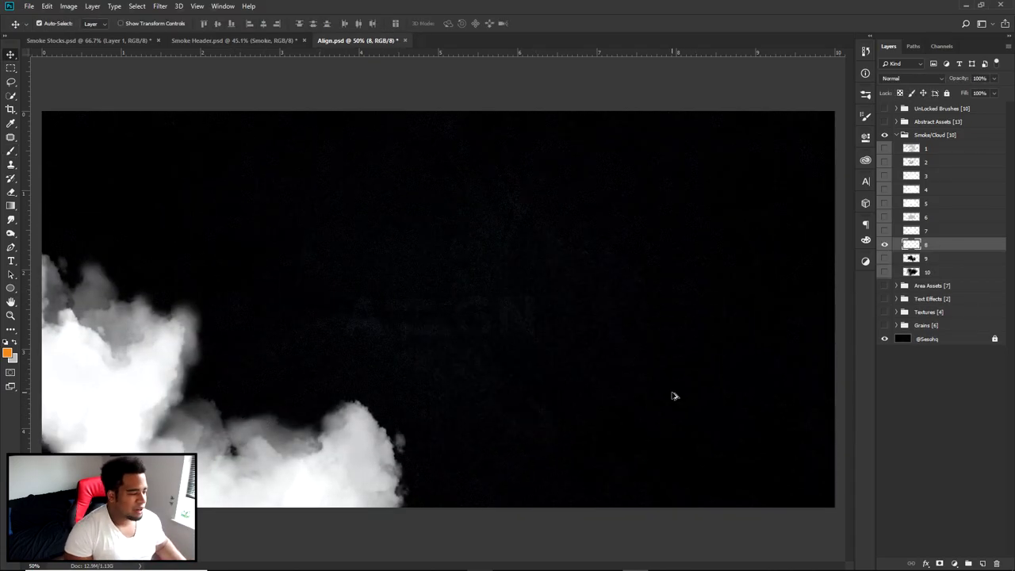
pyautogui.hotkey('ctrl', 'z')
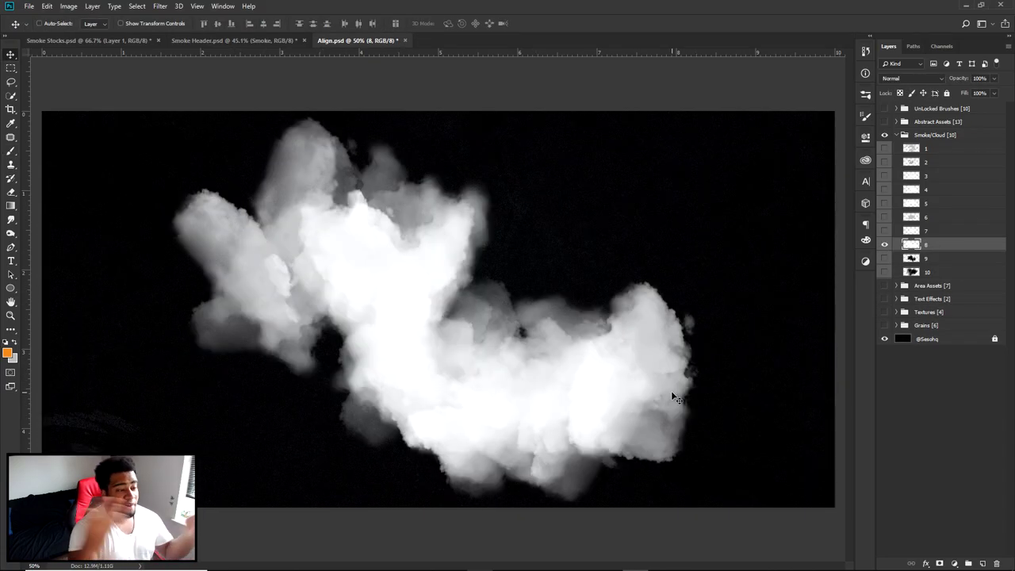
pyautogui.click(885, 244)
# Add a new layer in the Smoke/Cloud group and set the background color to a bright green.
pyautogui.click(983, 562)
pyautogui.press('i')
pyautogui.click(12, 358)
pyautogui.moveTo(729, 434); pyautogui.dragTo(730, 492)
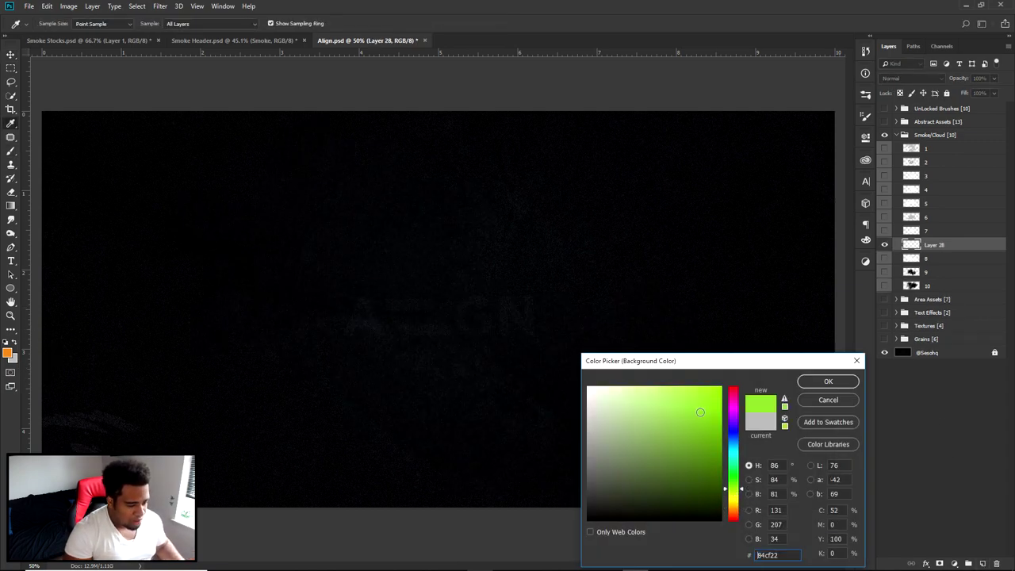
pyautogui.click(829, 381)
# Try painting orange and green smoke on the new layer with the cloud brush, and delete that layer.
pyautogui.press('b')
pyautogui.moveTo(658, 257); pyautogui.dragTo(508, 358)
pyautogui.click(508, 361)
pyautogui.click(333, 317)
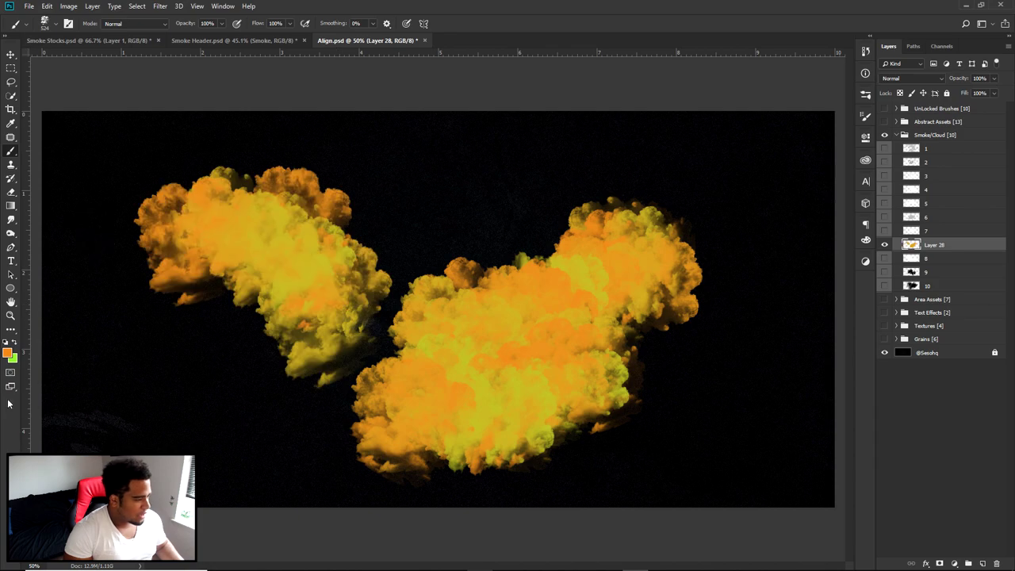
pyautogui.press('v')
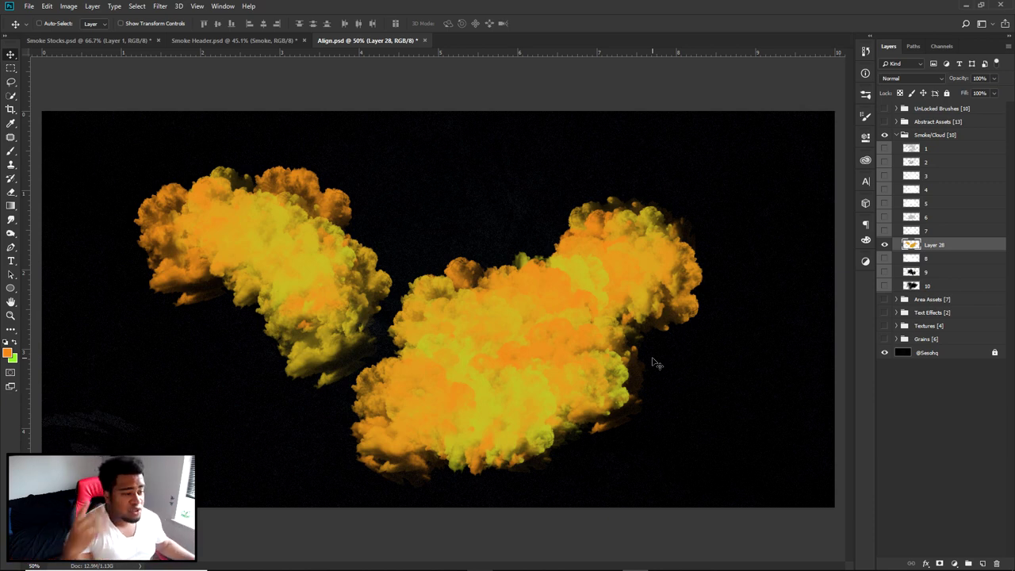
pyautogui.press('Delete')
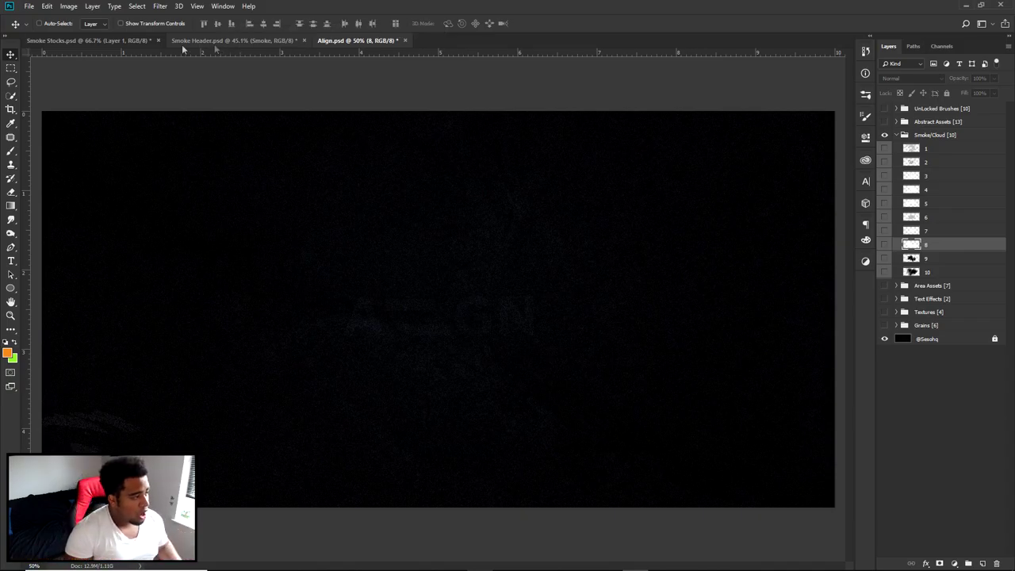
# Show the cloud photo in Smoke Stocks.psd and circle its large central cloud in a temporary screen capture.
pyautogui.click(138, 42)
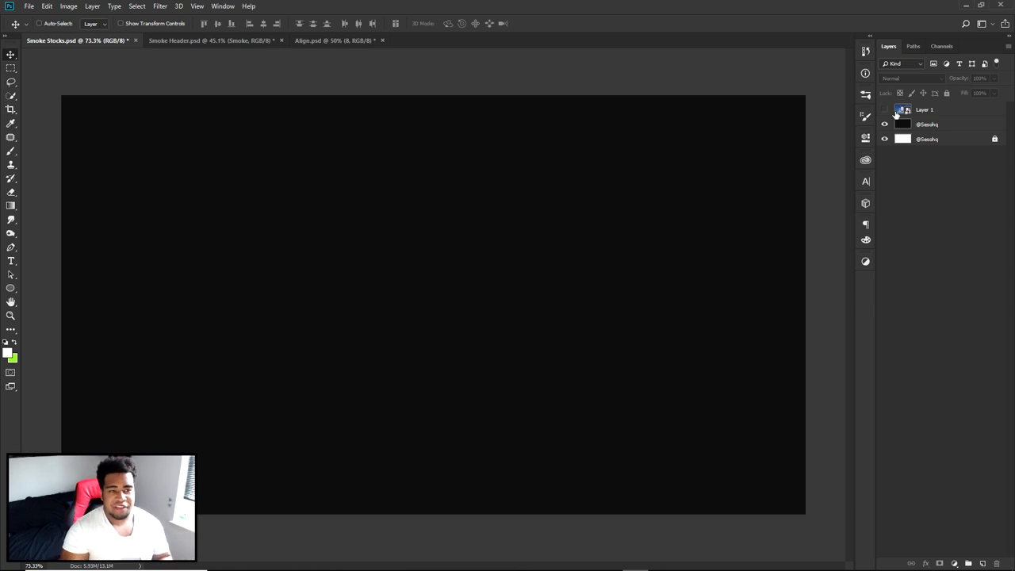
pyautogui.click(885, 109)
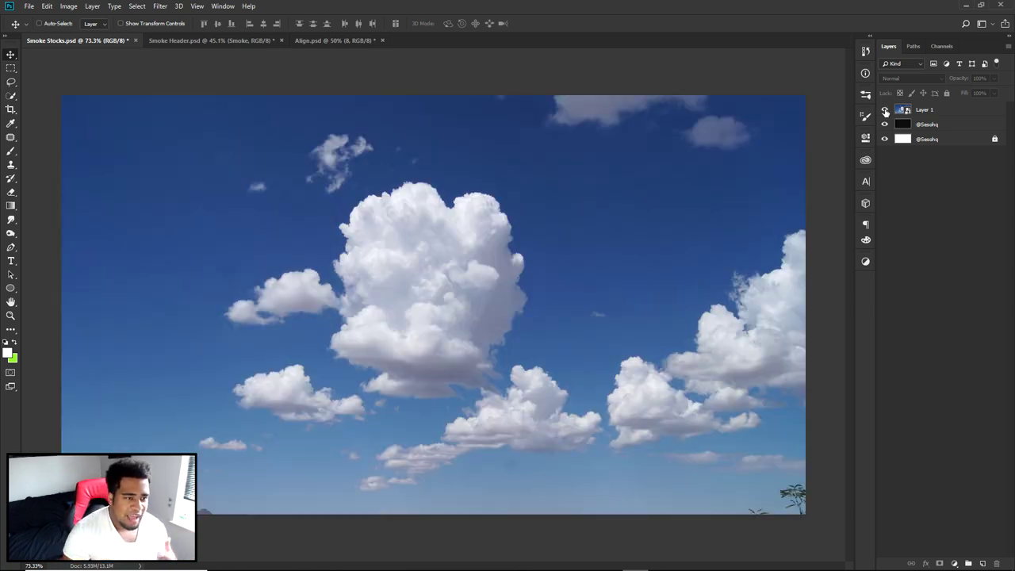
pyautogui.press('Print')
pyautogui.moveTo(29, 63); pyautogui.dragTo(822, 518)
pyautogui.click(832, 420)
pyautogui.moveTo(555, 211)
pyautogui.mouseDown()
pyautogui.moveTo(391, 193)
pyautogui.moveTo(345, 258)
pyautogui.moveTo(411, 412)
pyautogui.moveTo(546, 193)
pyautogui.mouseUp()
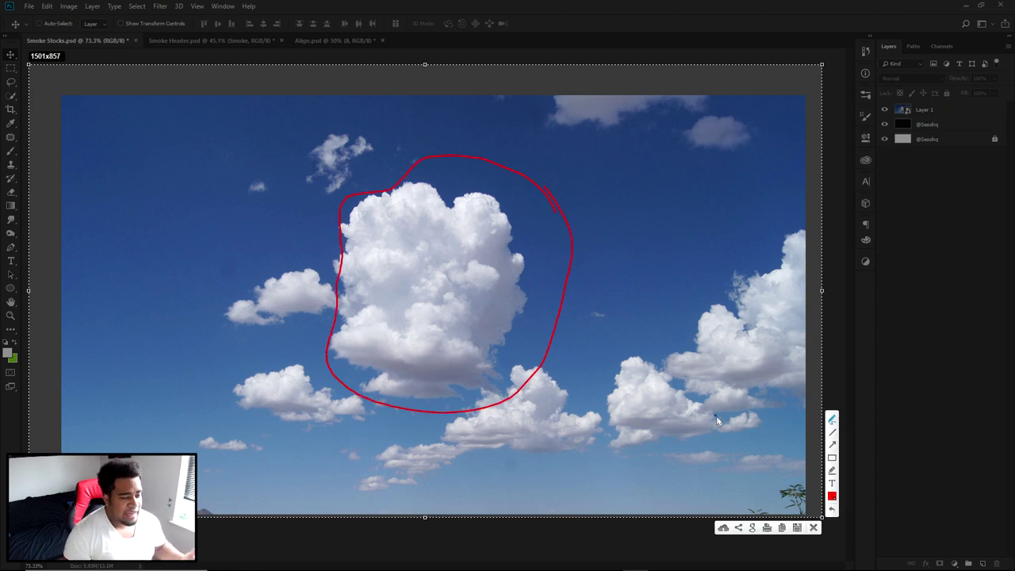
pyautogui.click(811, 525)
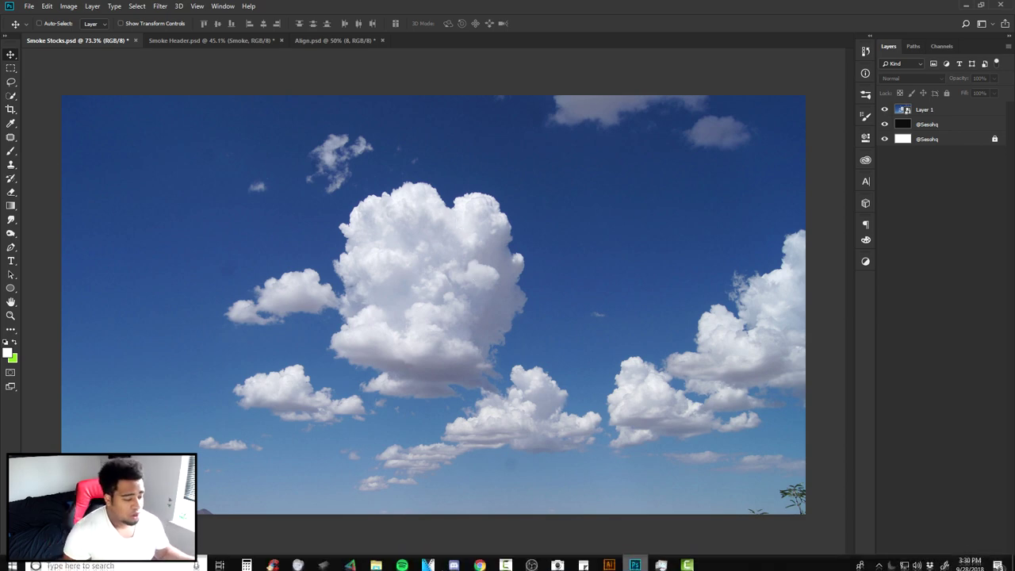
# Switch to the Google Images results for cloud in Chrome, narrow them to cirrus, and preview the Wikipedia cirrus photo.
pyautogui.moveTo(480, 560)
pyautogui.click(534, 514)
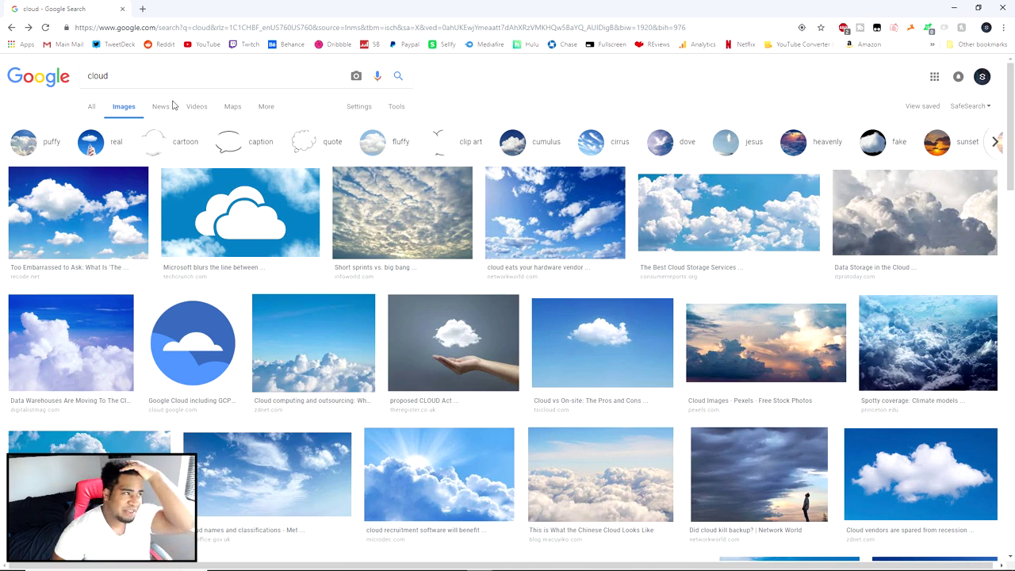
pyautogui.click(611, 147)
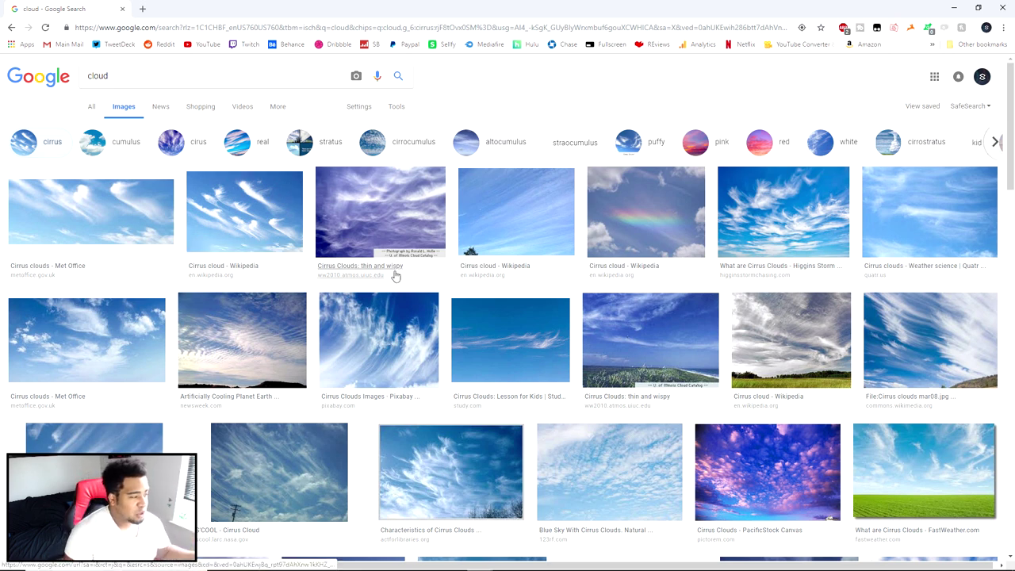
pyautogui.click(274, 221)
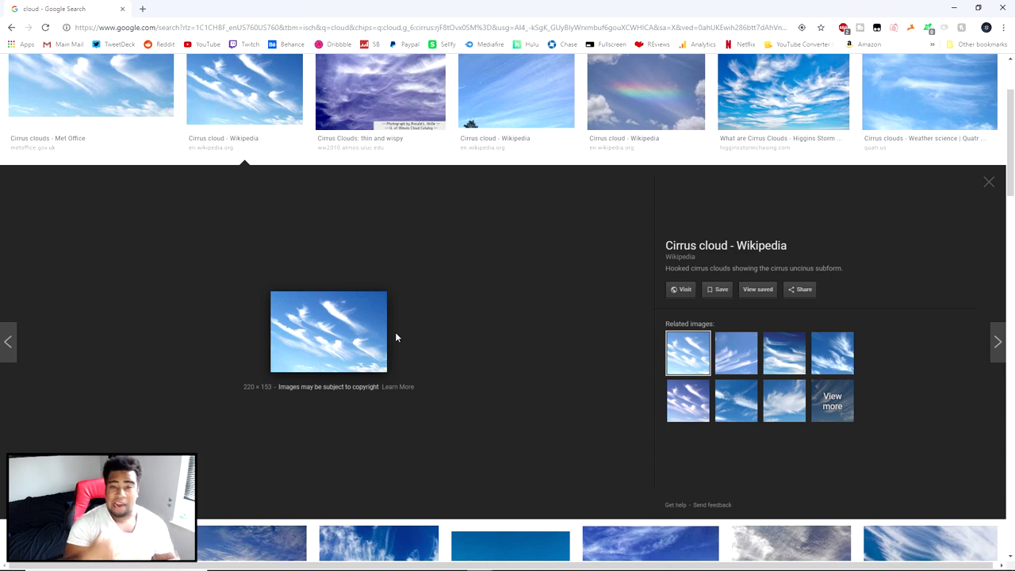
pyautogui.scroll(-3, 433, 334)
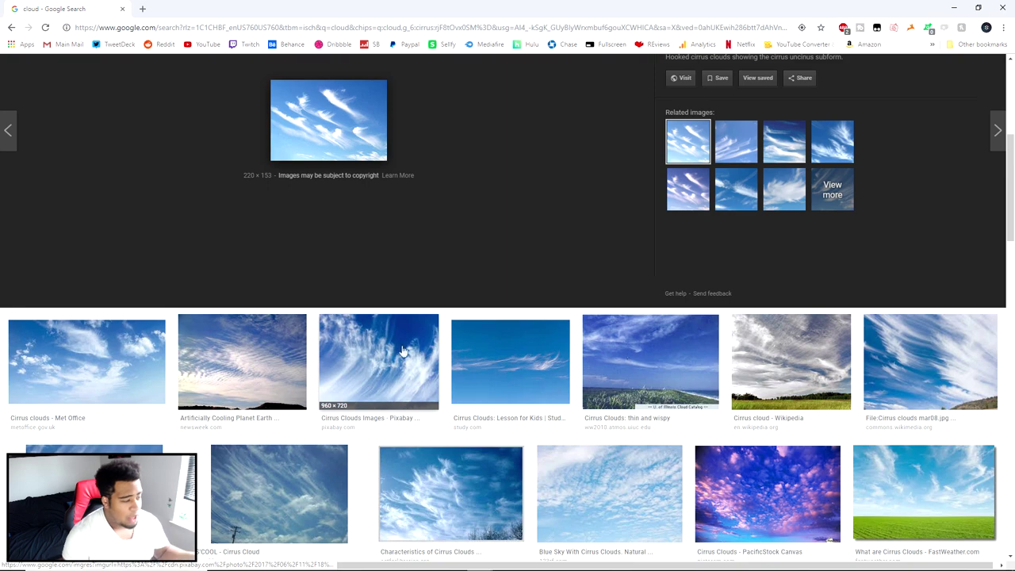
pyautogui.scroll(5, 403, 350)
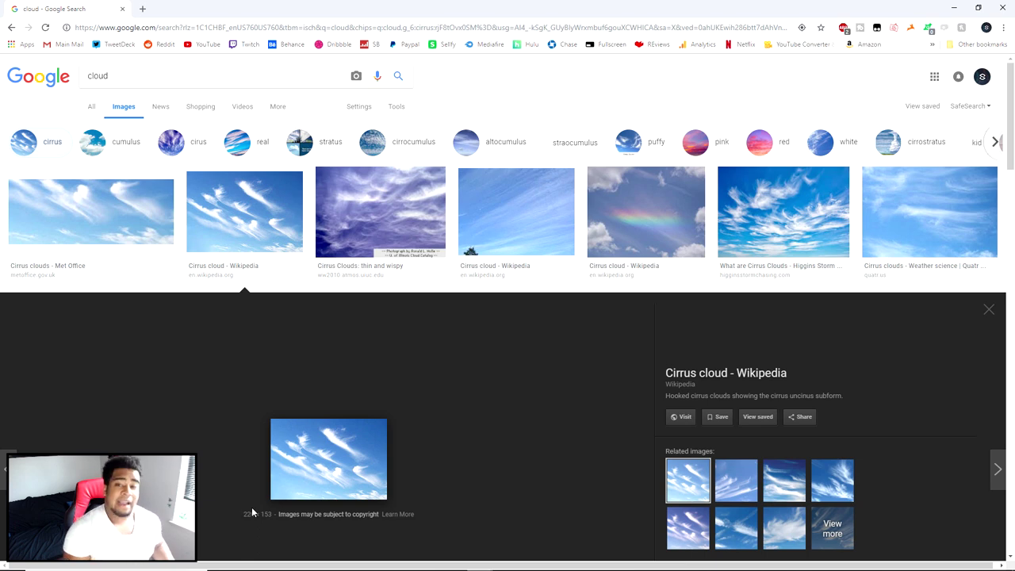
# Filter the image results to larger than 2 MP (1600×1200) and preview the Cirrus Clouds 01.jpg photo from Wikimedia Commons.
pyautogui.click(394, 106)
pyautogui.click(95, 127)
pyautogui.moveTo(118, 204)
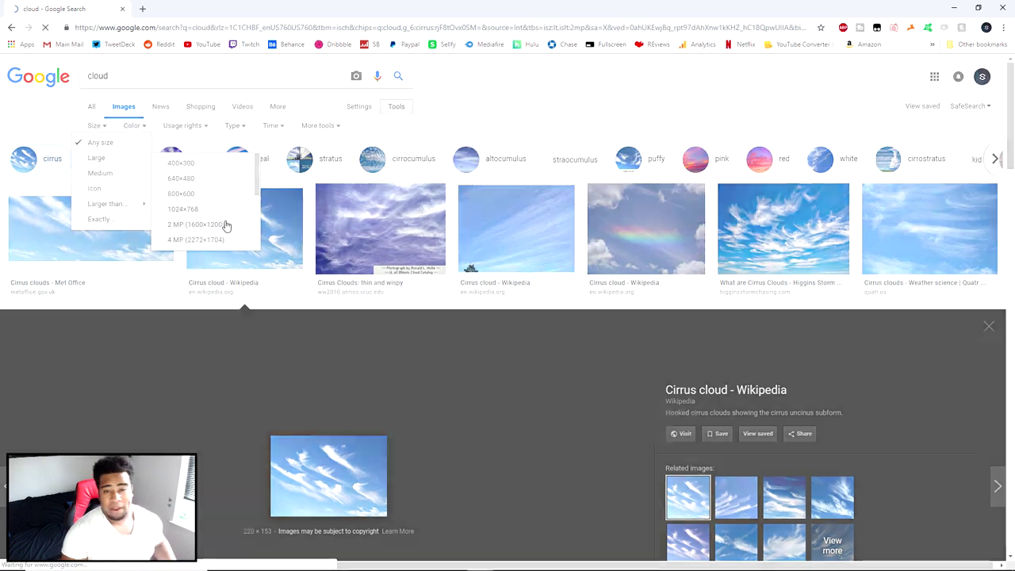
pyautogui.click(226, 224)
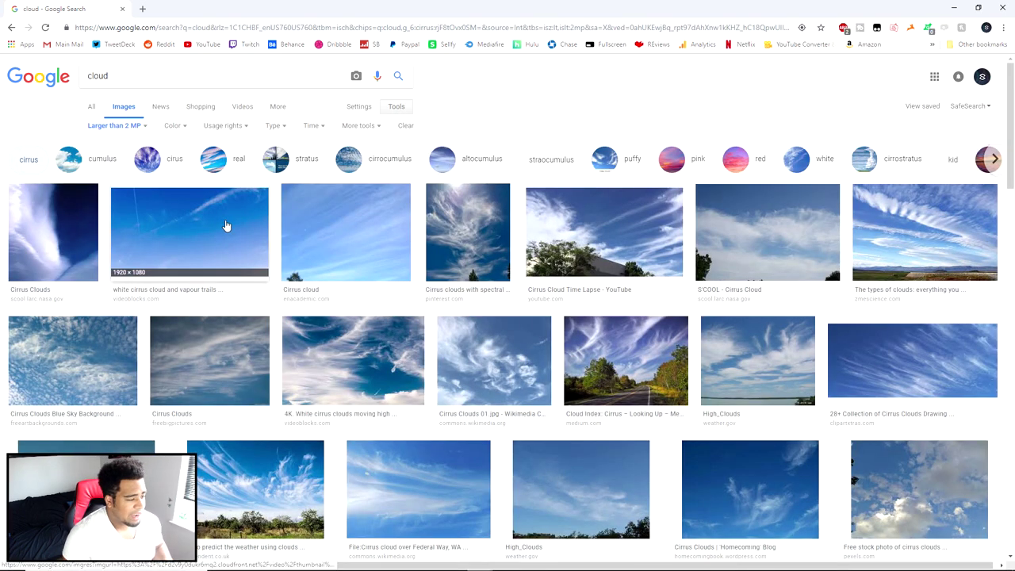
pyautogui.click(509, 343)
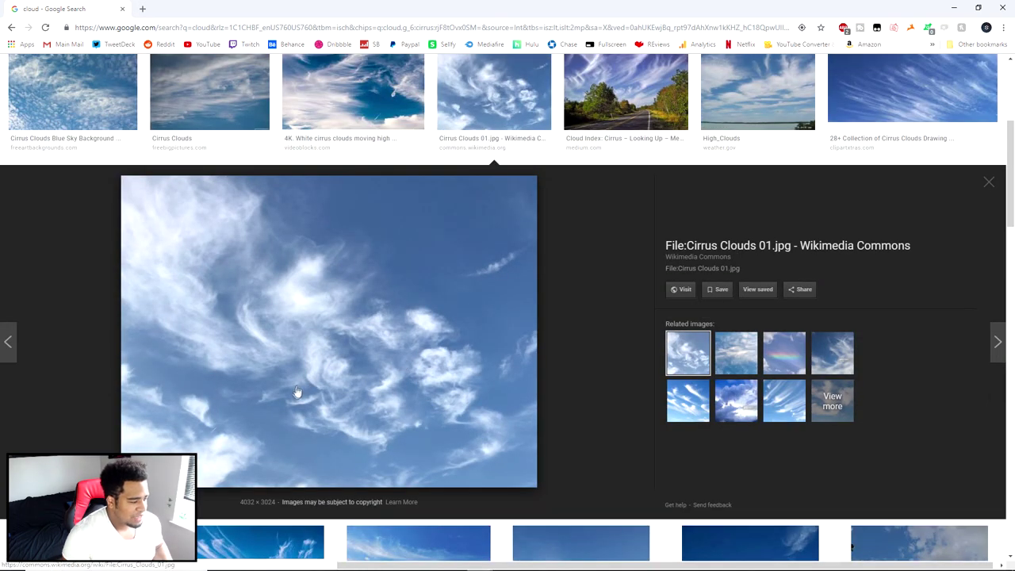
# Circle the wispy cloud cluster in the previewed photo using a temporary screen capture, and discard the capture.
pyautogui.press('Print')
pyautogui.moveTo(81, 171); pyautogui.dragTo(626, 533)
pyautogui.click(638, 441)
pyautogui.moveTo(395, 446)
pyautogui.mouseDown()
pyautogui.moveTo(454, 434)
pyautogui.moveTo(491, 383)
pyautogui.moveTo(437, 294)
pyautogui.moveTo(326, 315)
pyautogui.moveTo(243, 386)
pyautogui.moveTo(267, 428)
pyautogui.moveTo(339, 458)
pyautogui.moveTo(428, 450)
pyautogui.mouseUp()
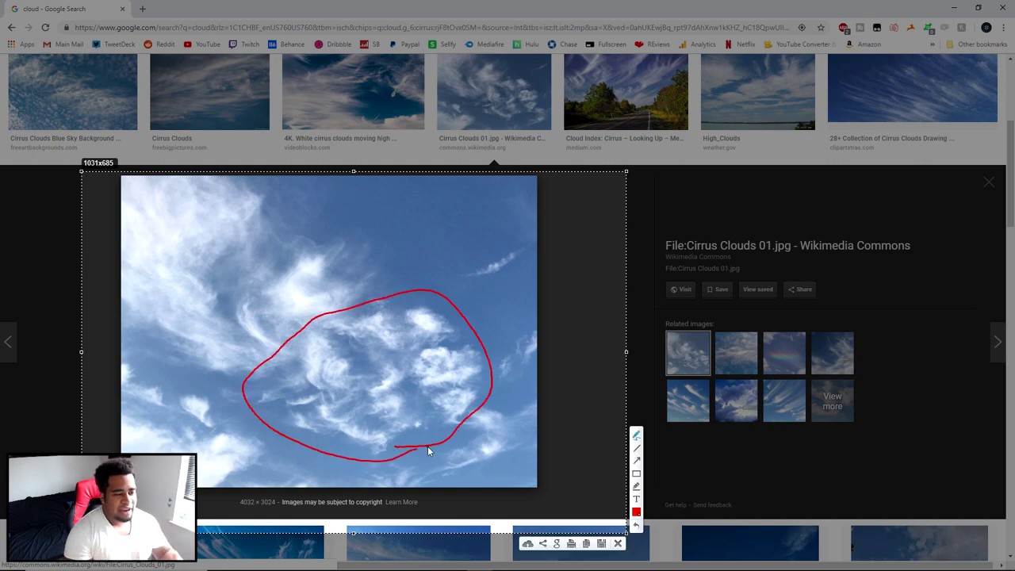
pyautogui.click(618, 544)
# Switch back to Photoshop, hide the cloud photo layer, and add a new layer above the black background layer.
pyautogui.click(635, 560)
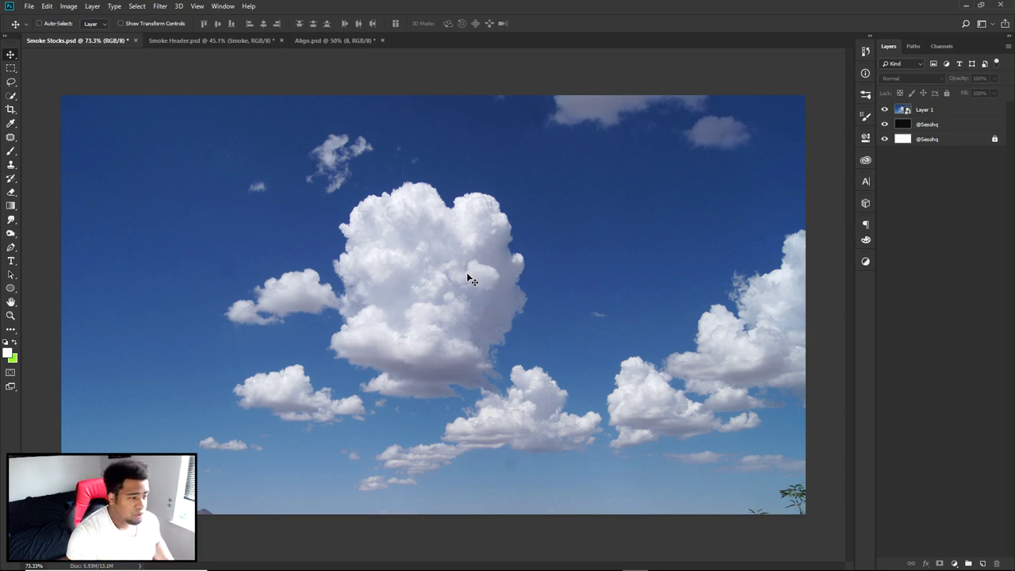
pyautogui.click(886, 110)
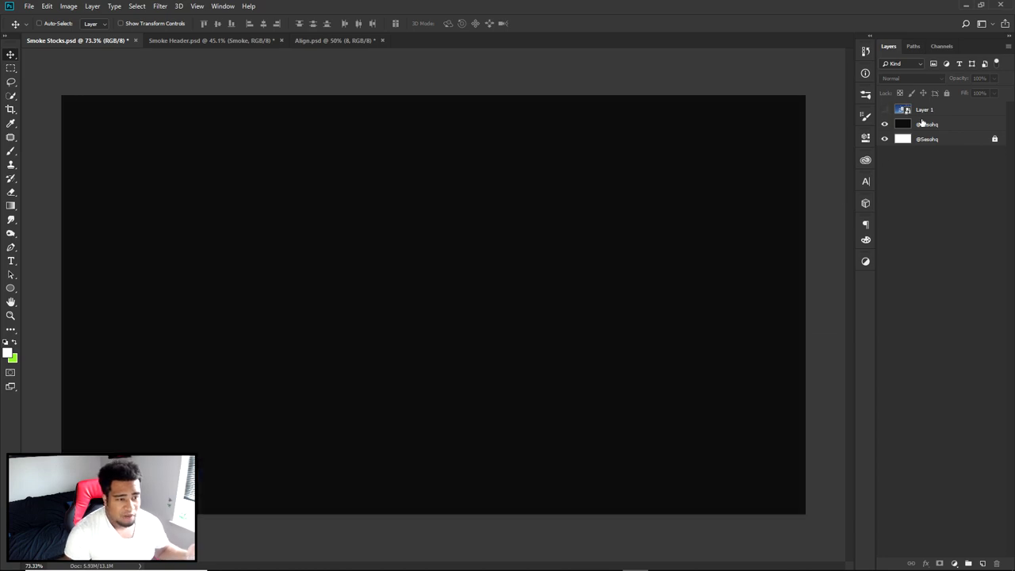
pyautogui.click(922, 124)
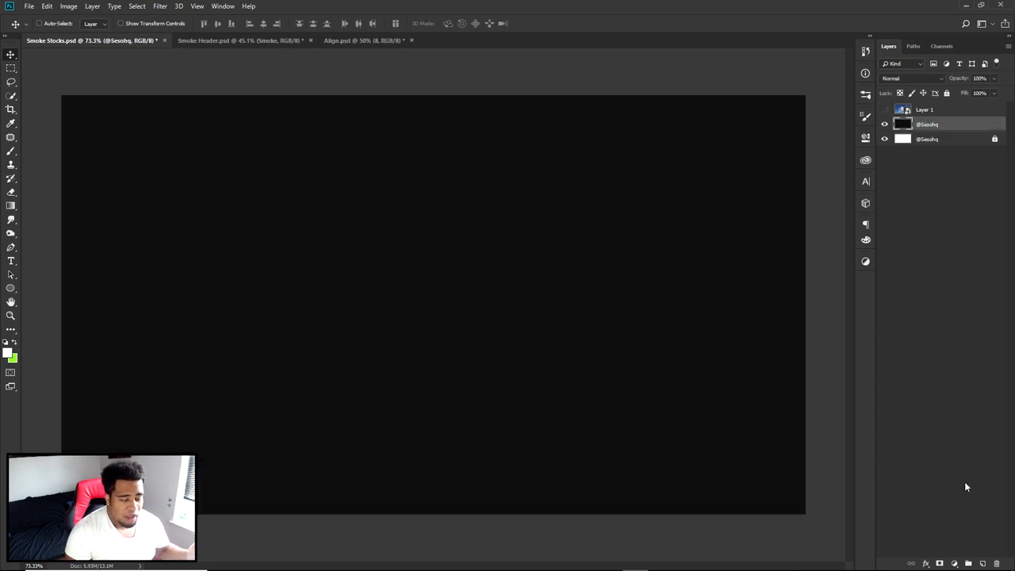
pyautogui.click(983, 564)
# Paint a small soft white cloud and a larger one beside it with the 960 cloud brush at 496 px along the upper canvas.
pyautogui.press('b')
pyautogui.rightClick(315, 332)
pyautogui.click(274, 349)
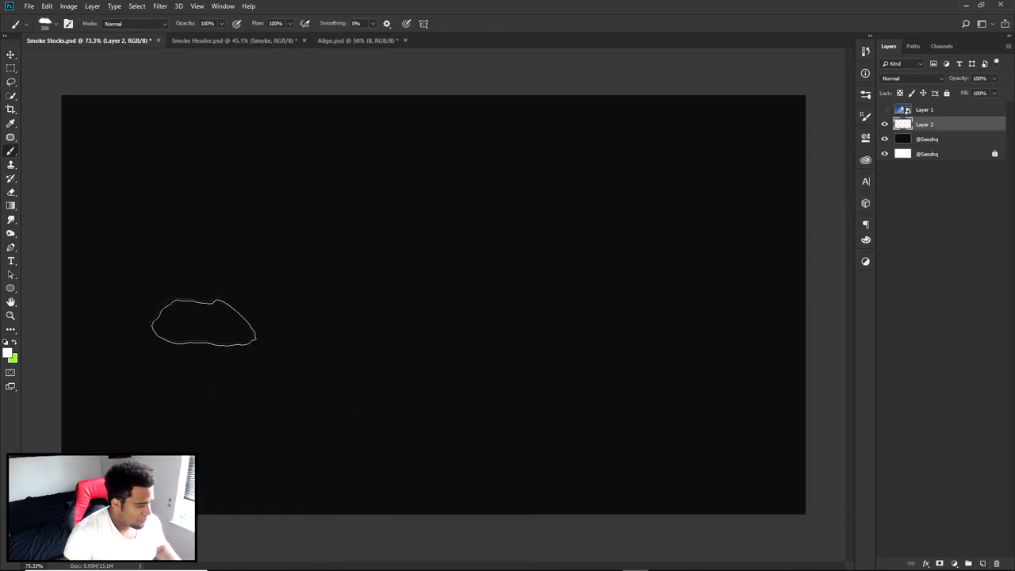
pyautogui.moveTo(262, 199); pyautogui.dragTo(309, 197)
pyautogui.rightClick(340, 294)
pyautogui.click(311, 518)
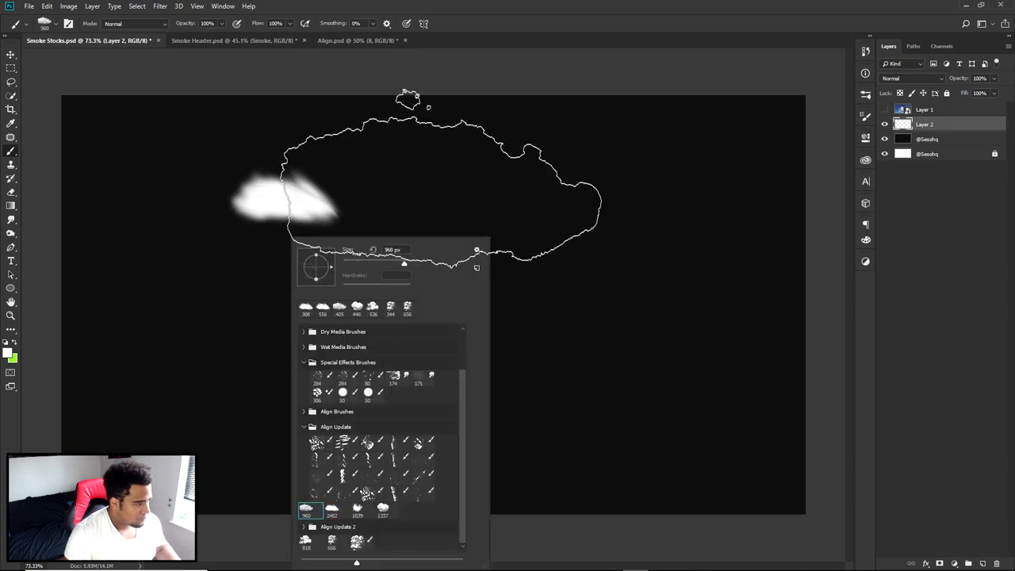
pyautogui.click(445, 196)
pyautogui.click(468, 200)
# Stamp a cloud at the canvas's lower left with the 818 brush at 551 px, and a denser, smaller cloud at the lower centre.
pyautogui.rightClick(492, 332)
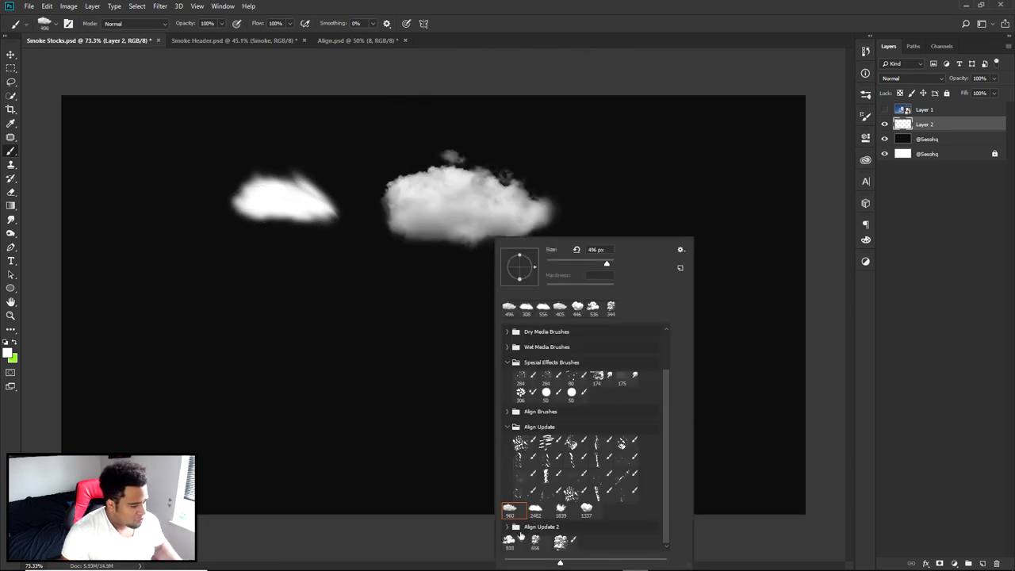
pyautogui.click(517, 539)
pyautogui.click(168, 335)
pyautogui.rightClick(309, 341)
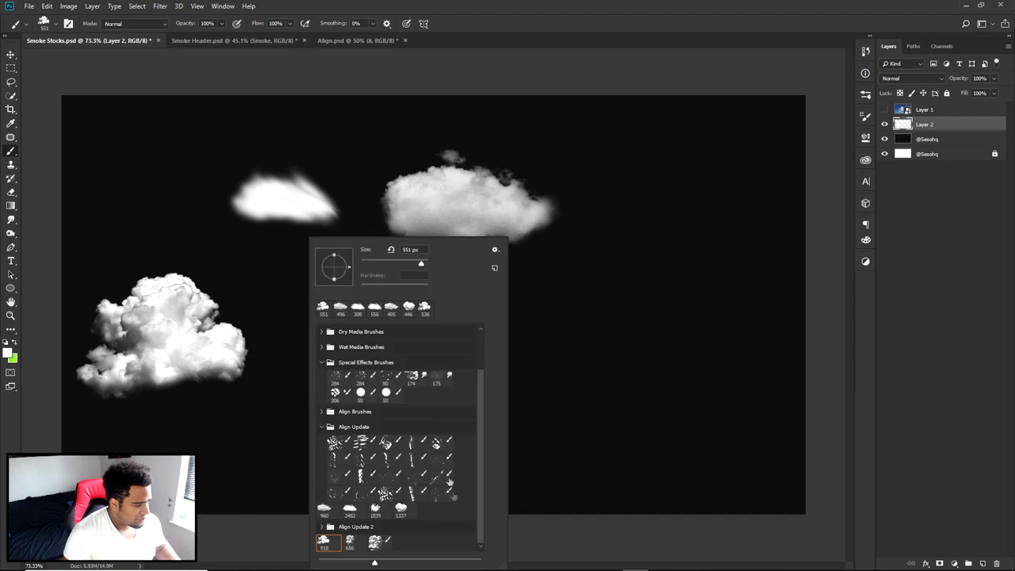
pyautogui.press('Return')
pyautogui.click(396, 373)
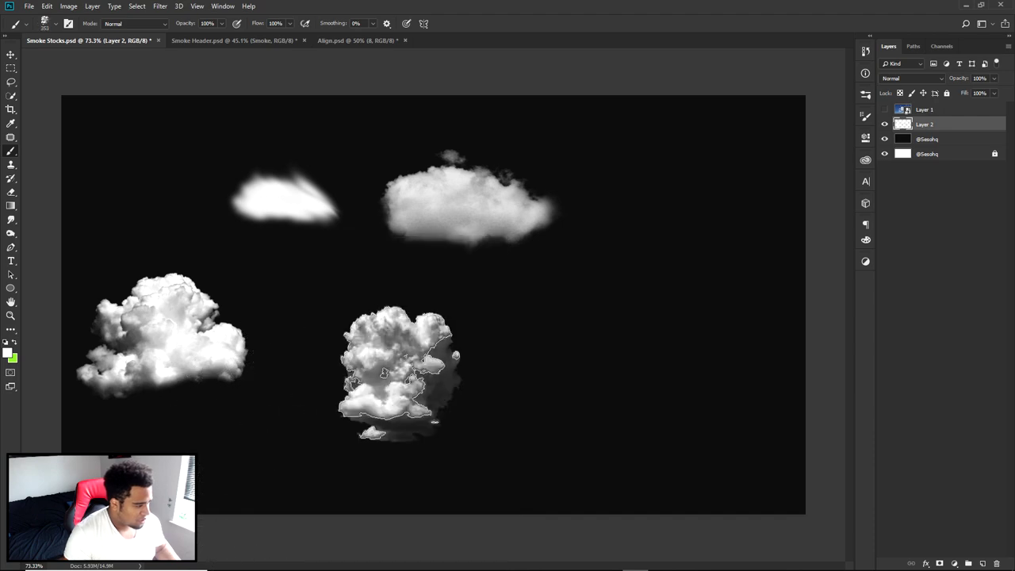
# Stamp a rounded white cloud at the canvas's lower right with another cloud brush.
pyautogui.rightClick(484, 396)
pyautogui.press('Return')
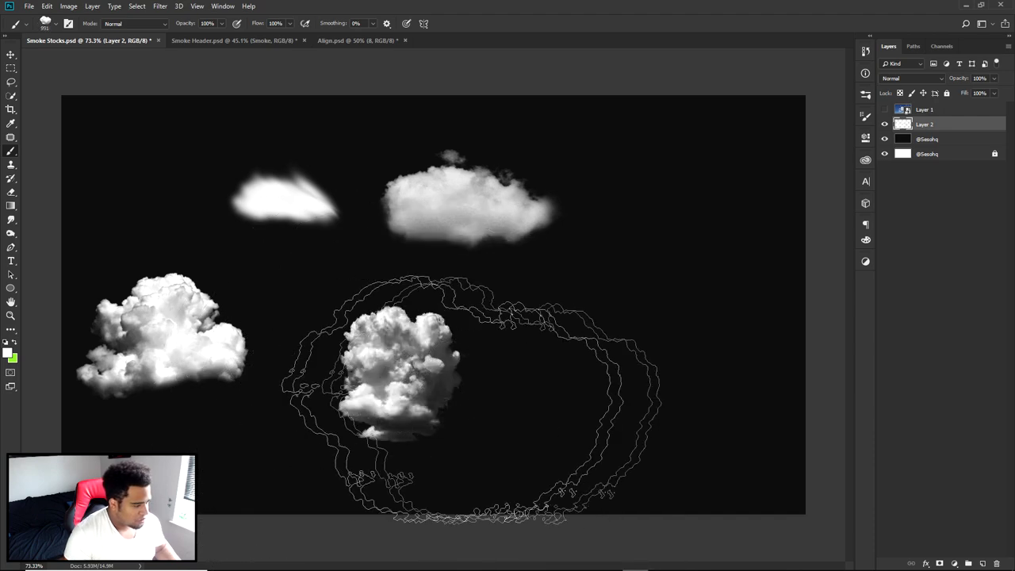
pyautogui.click(615, 369)
pyautogui.press('v')
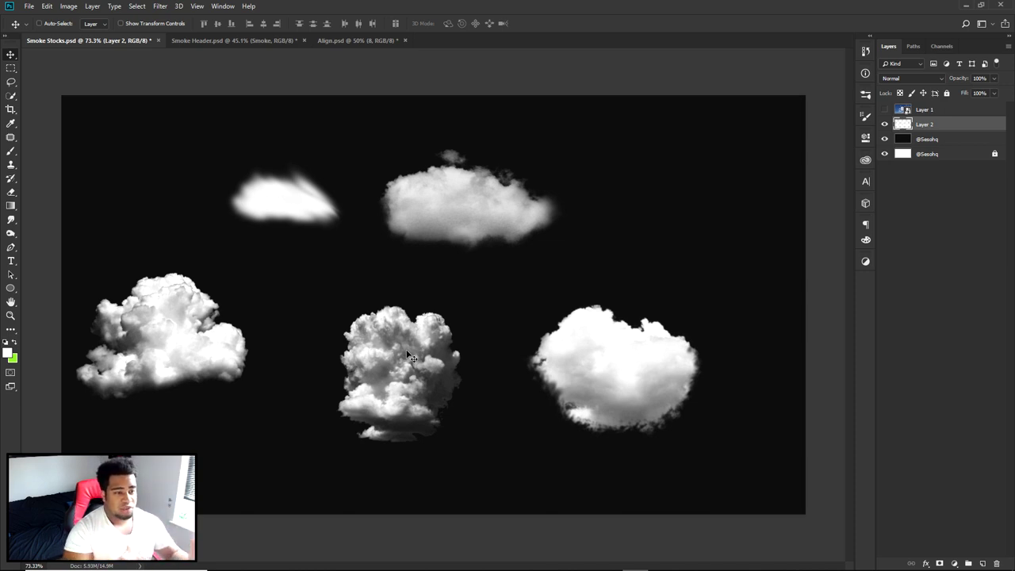
# Take a brief look at the Brush Settings and close them again.
pyautogui.click(864, 98)
pyautogui.click(866, 97)
pyautogui.click(865, 116)
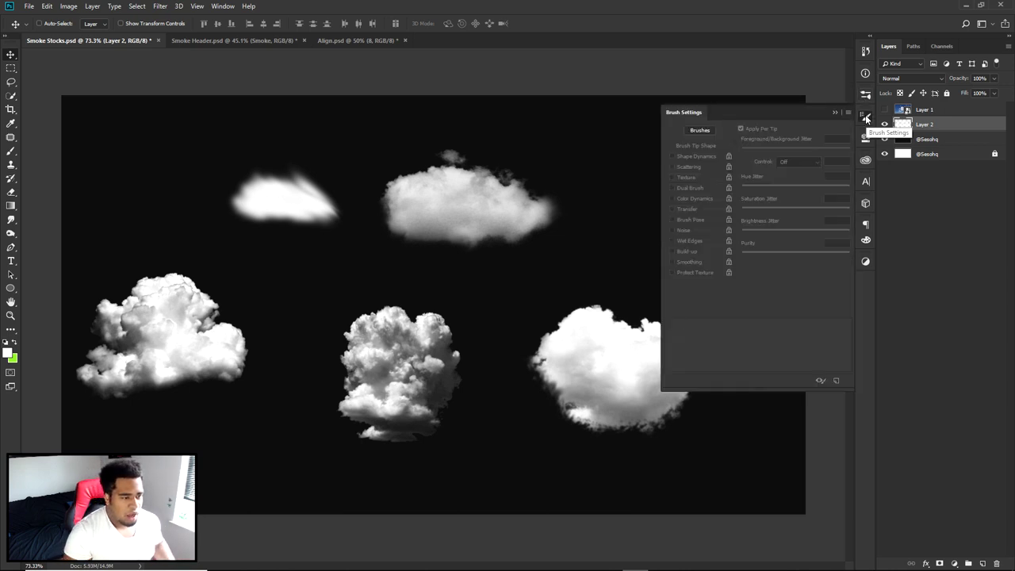
pyautogui.click(866, 118)
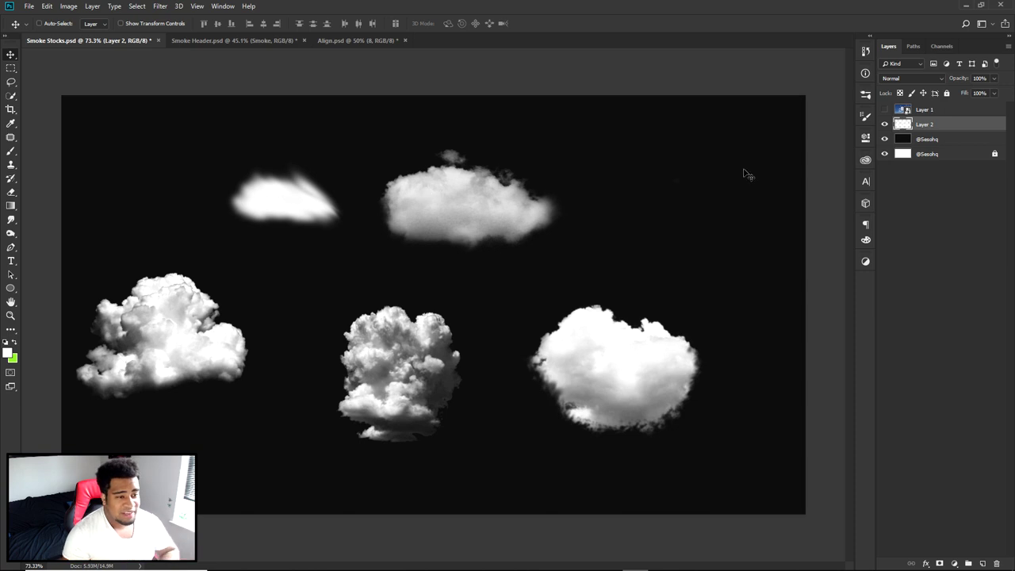
# Hide the layer of painted clouds and show the blue-sky cloud photo layer.
pyautogui.click(885, 124)
pyautogui.click(885, 110)
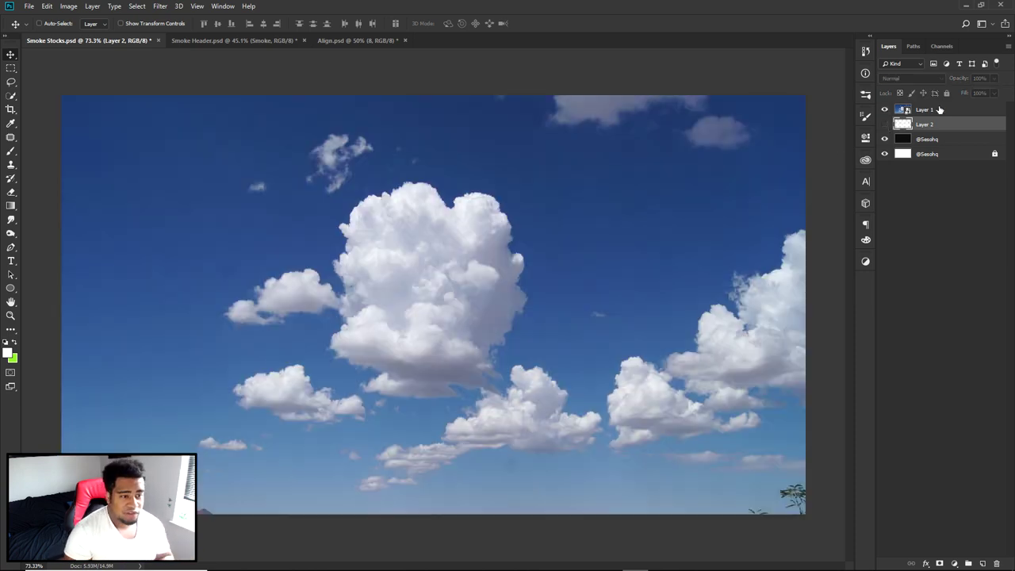
# Open the blue-sky cloud photo layer in the Camera Raw Filter.
pyautogui.click(940, 110)
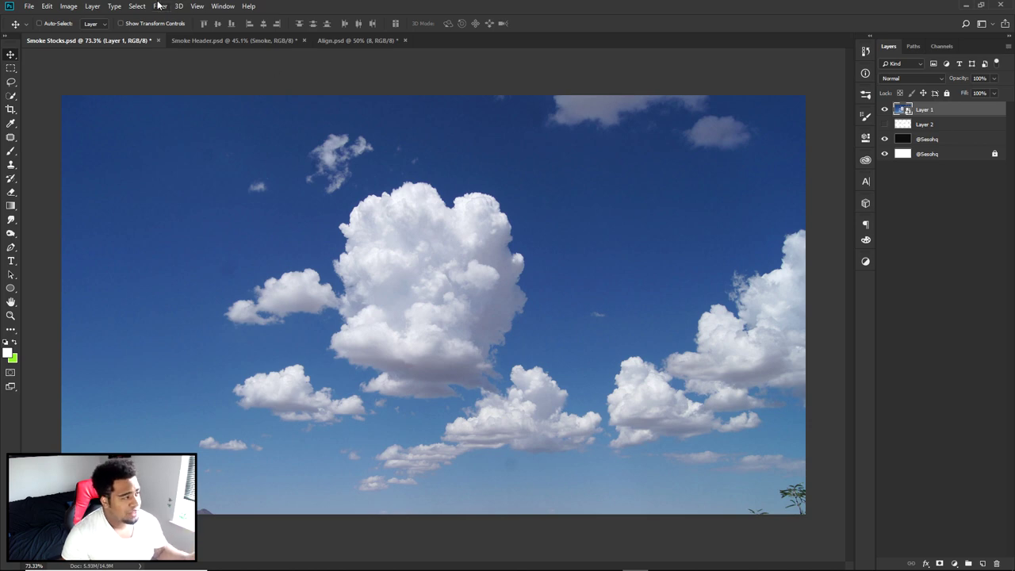
pyautogui.click(160, 6)
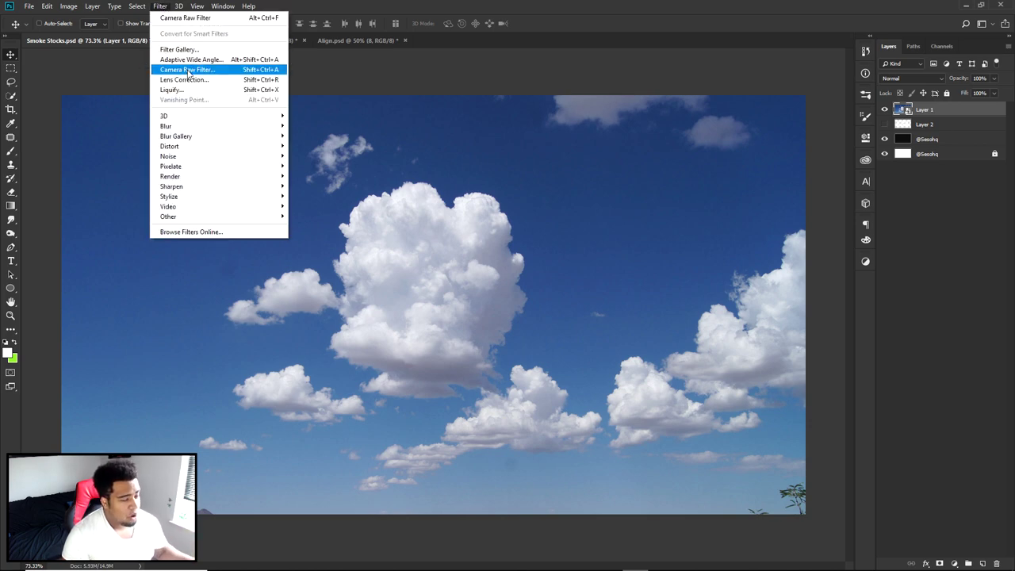
pyautogui.click(914, 111)
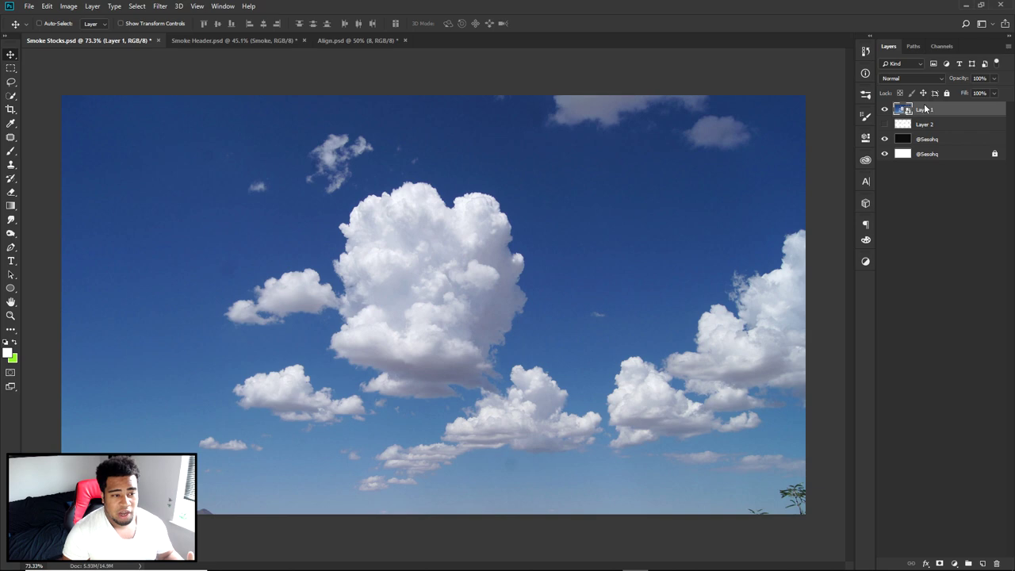
pyautogui.rightClick(925, 110)
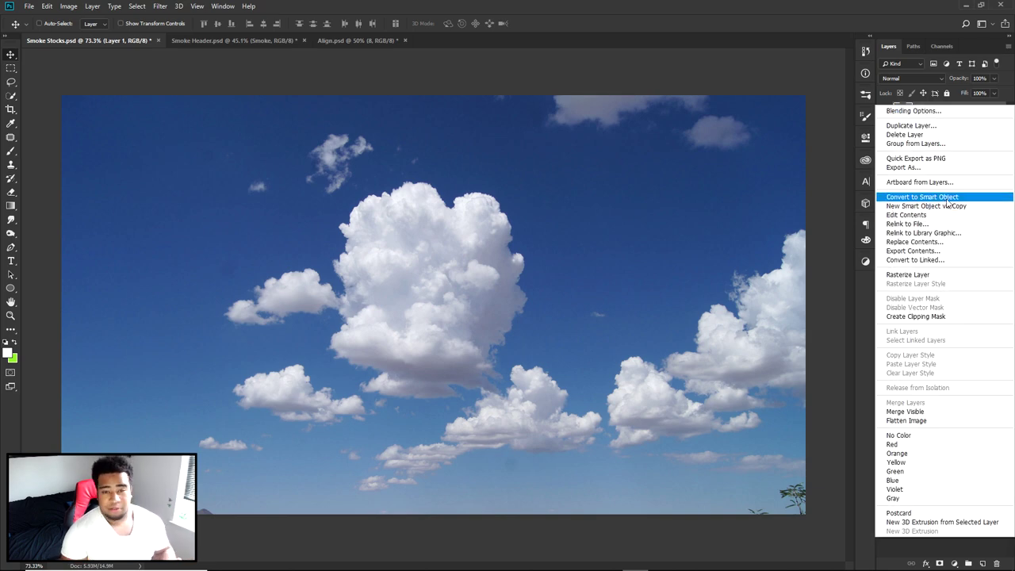
pyautogui.click(160, 6)
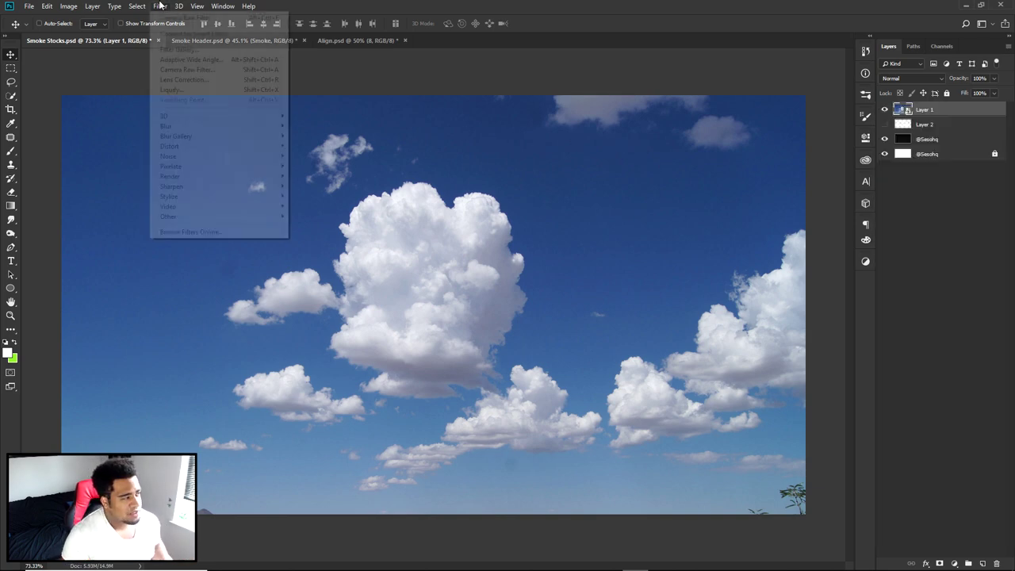
pyautogui.click(198, 69)
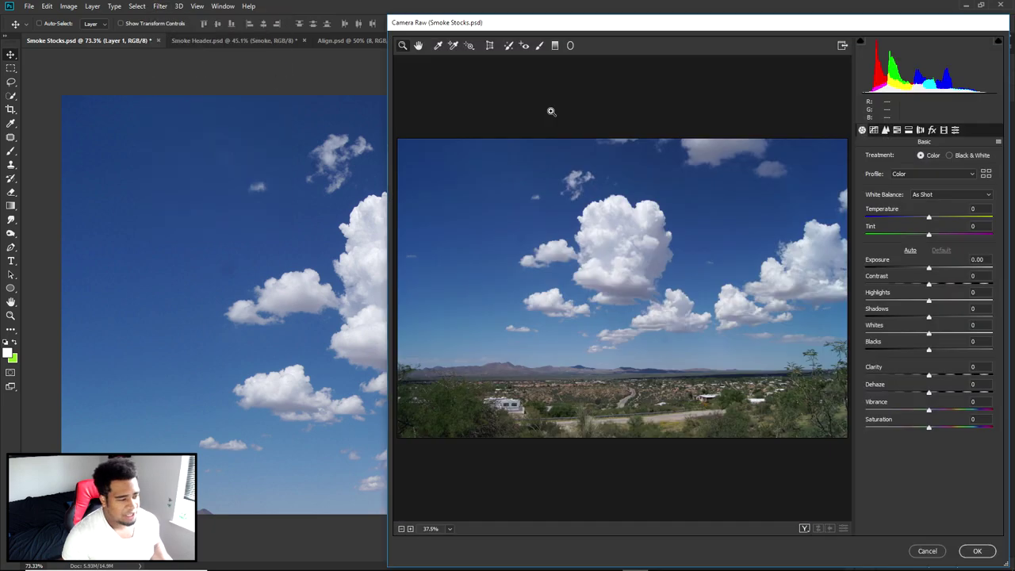
# Show the before and after views side by side in Camera Raw, with the large central cloud in view.
pyautogui.moveTo(608, 226); pyautogui.dragTo(691, 327)
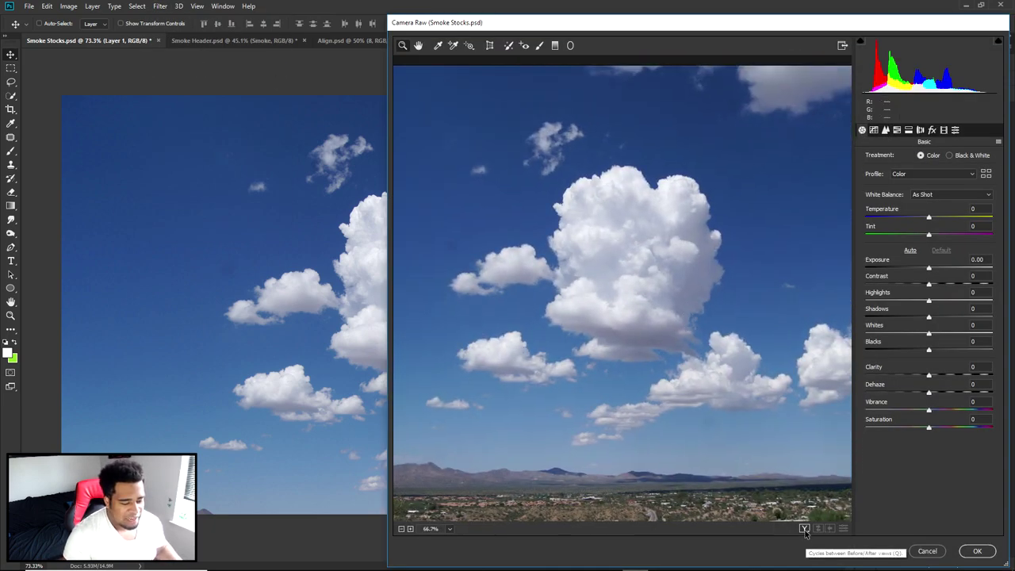
pyautogui.click(805, 528)
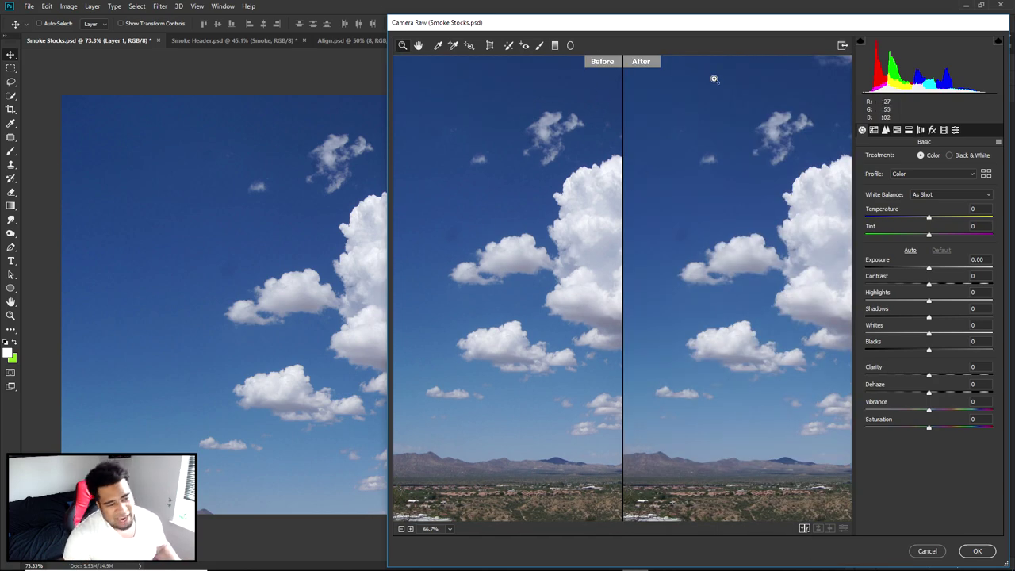
pyautogui.moveTo(785, 317); pyautogui.dragTo(685, 331)
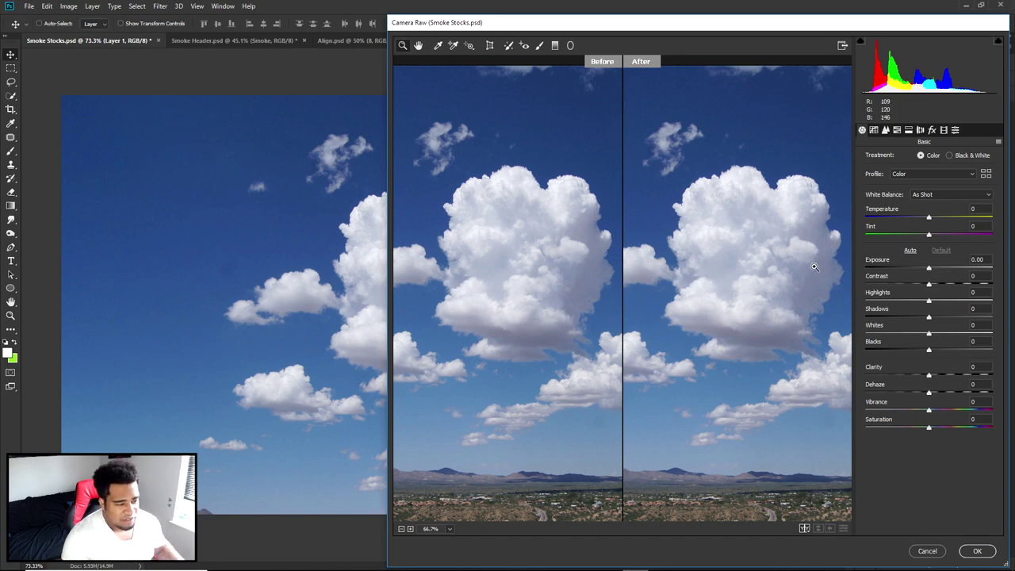
pyautogui.scroll(3, 793, 265)
pyautogui.scroll(-2, 720, 337)
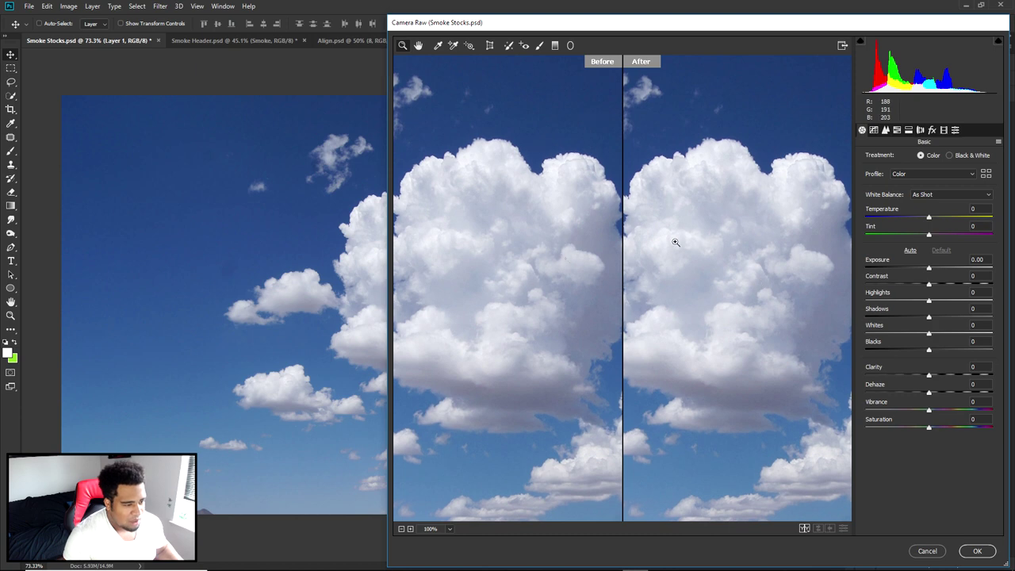
# Raise Clarity to +100 and compare the cloud detail between the before and after views.
pyautogui.moveTo(932, 372); pyautogui.dragTo(1012, 365)
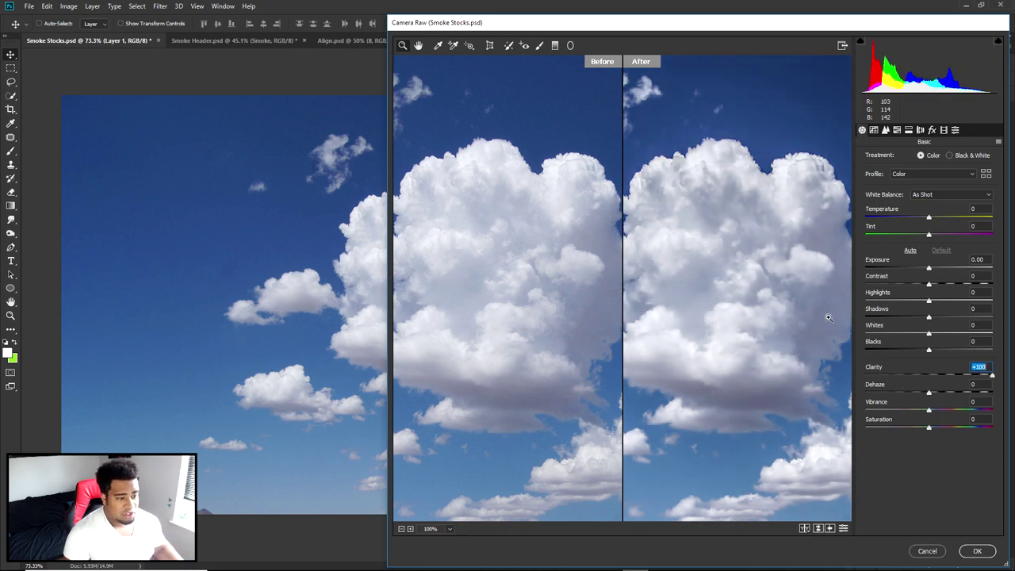
pyautogui.hotkey('ctrl', '-')
pyautogui.moveTo(747, 318); pyautogui.dragTo(719, 319)
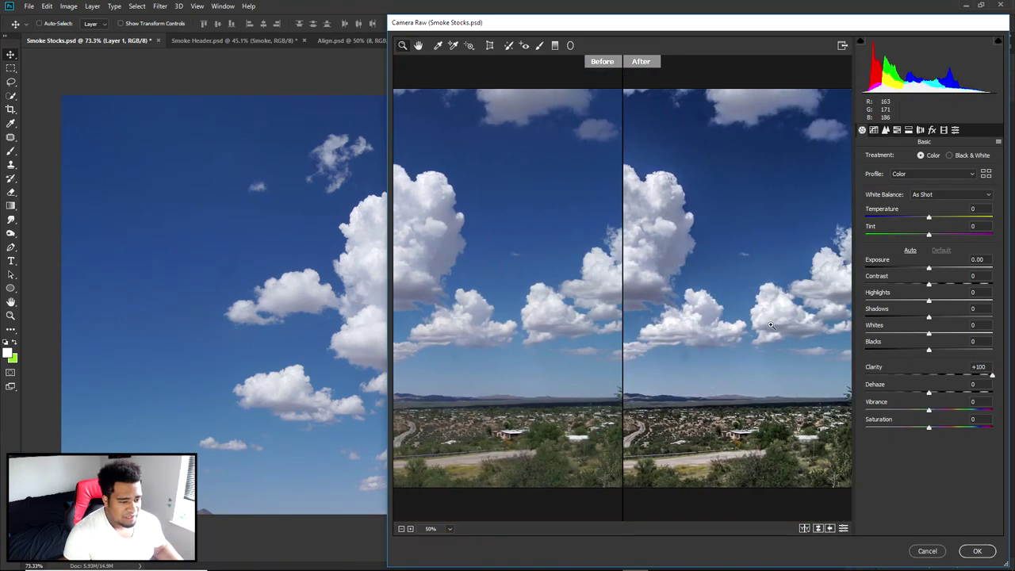
pyautogui.hotkey('ctrl', '+')
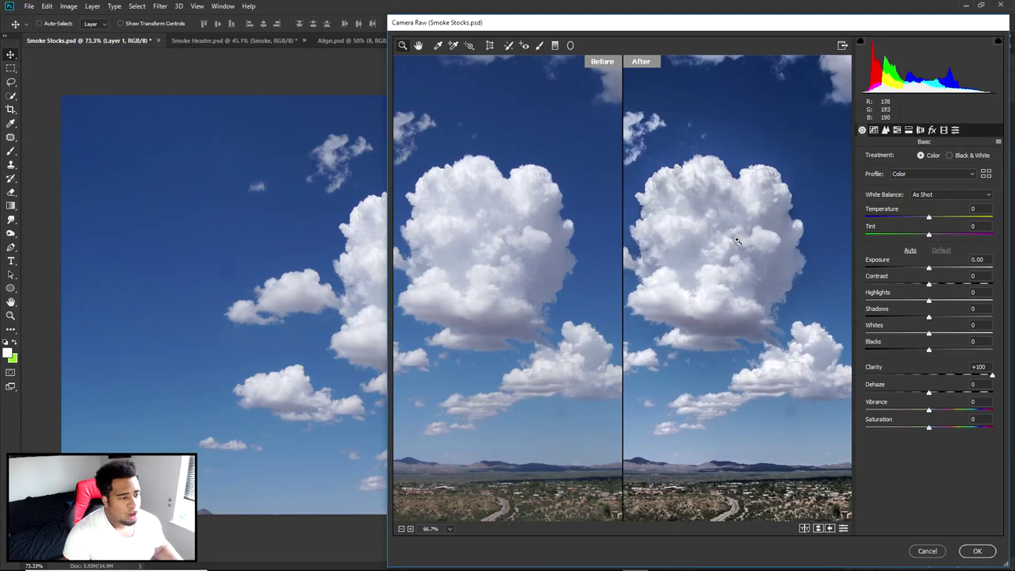
pyautogui.hotkey('ctrl', '-')
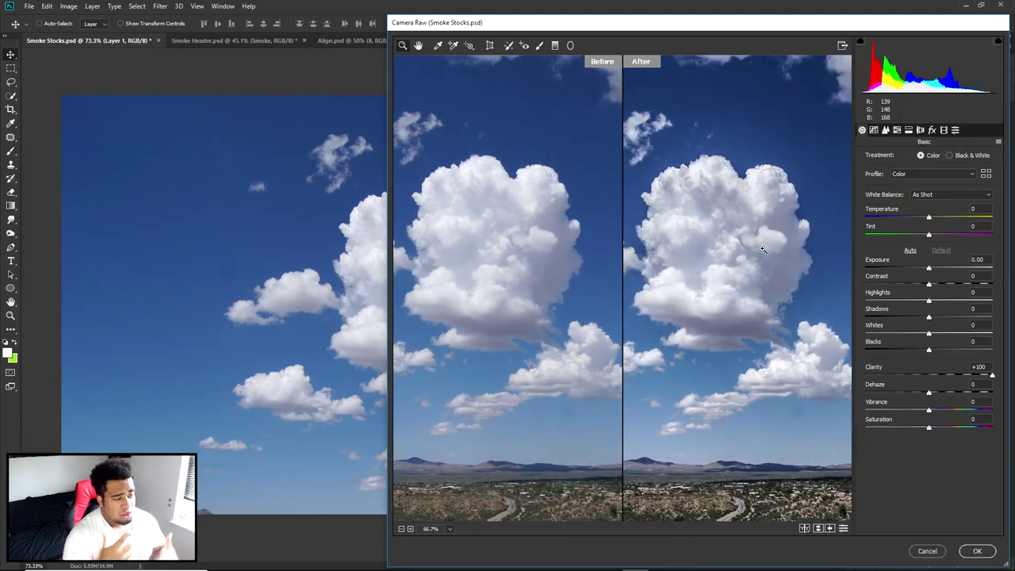
# Try Highlights at -100 and +82, and settle on +2.
pyautogui.moveTo(928, 300); pyautogui.dragTo(868, 301)
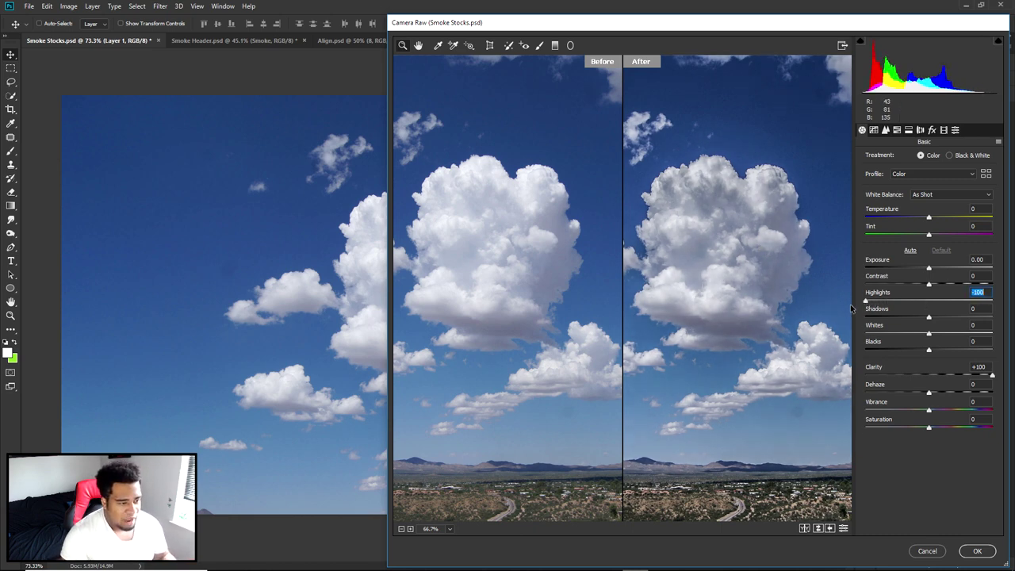
pyautogui.moveTo(868, 301); pyautogui.dragTo(982, 303)
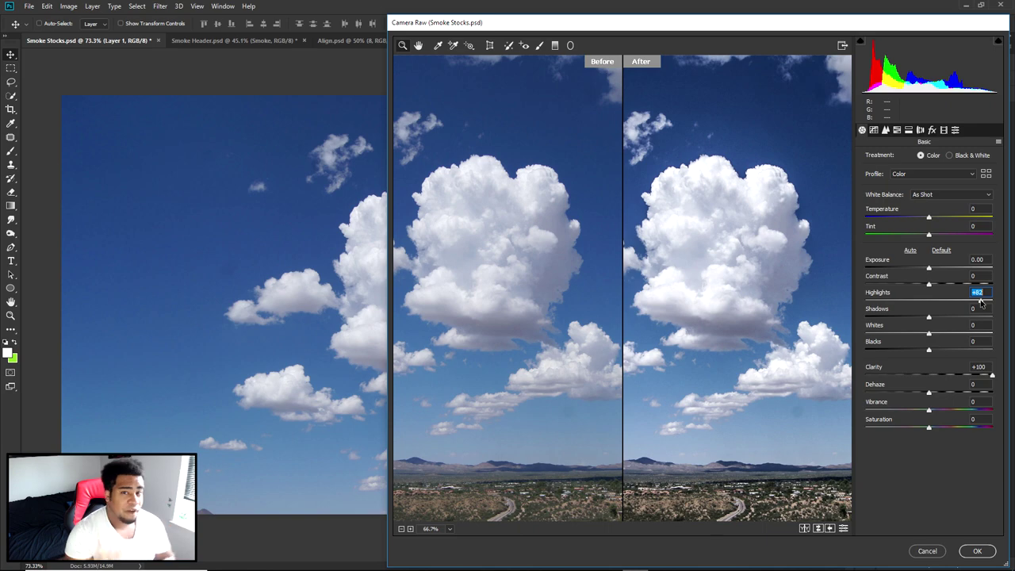
pyautogui.moveTo(981, 302); pyautogui.dragTo(931, 305)
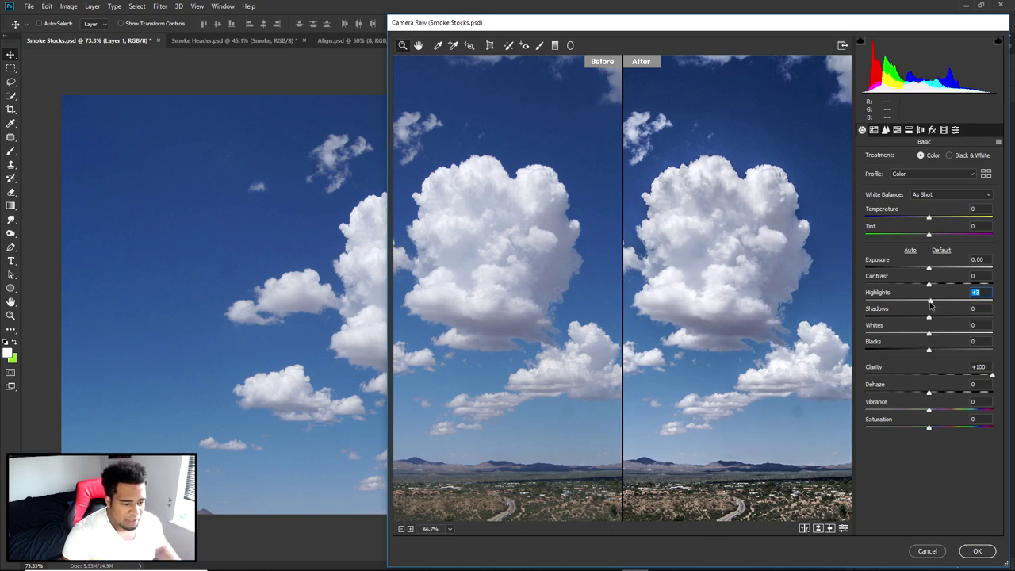
pyautogui.scroll(1, 719, 215)
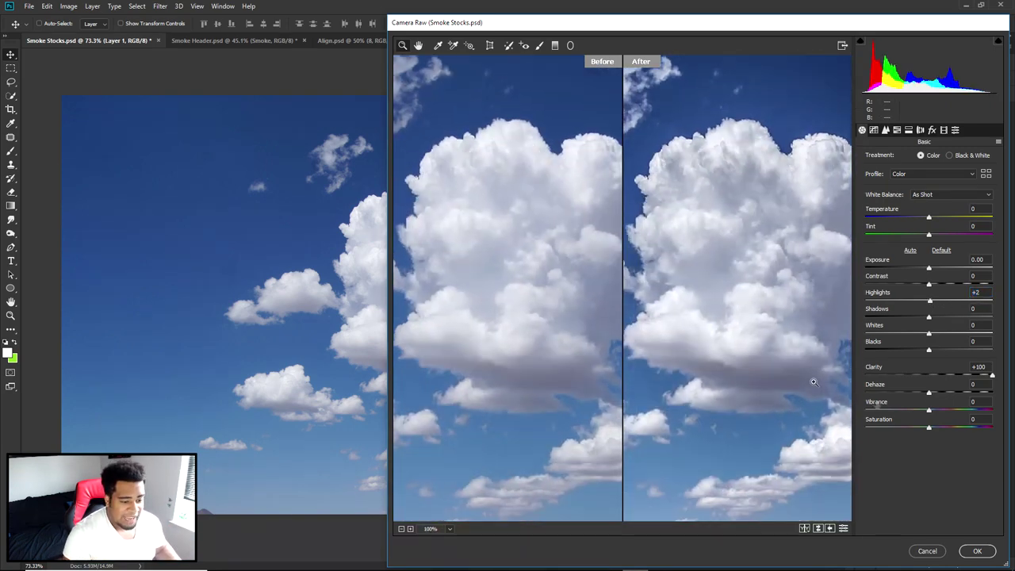
pyautogui.scroll(-3, 785, 371)
pyautogui.scroll(1, 757, 287)
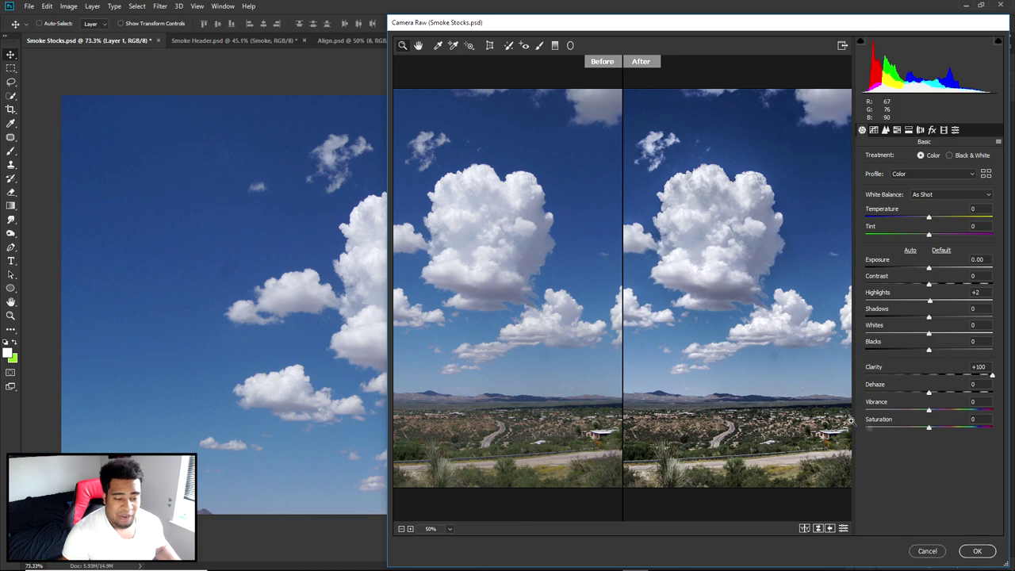
# Try Dehaze at +53 and inspect its effect on the clouds up close.
pyautogui.moveTo(929, 394); pyautogui.dragTo(962, 394)
pyautogui.click(709, 229)
pyautogui.click(709, 229)
pyautogui.click(766, 249)
pyautogui.keyDown('alt'); pyautogui.click(693, 177); pyautogui.keyUp('alt')
pyautogui.keyDown('alt'); pyautogui.click(744, 327); pyautogui.keyUp('alt')
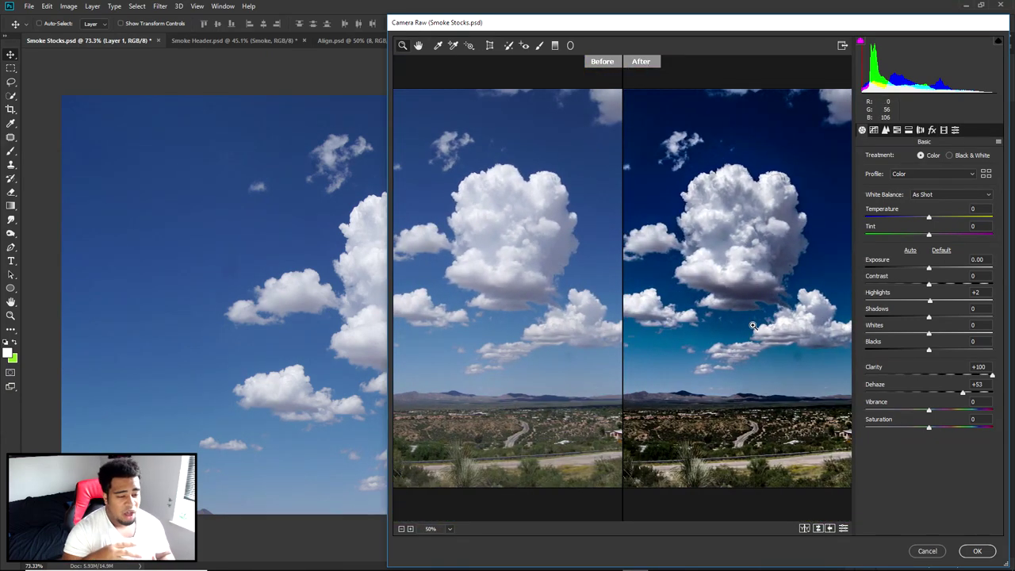
# Reduce Dehaze to +9 and apply the Camera Raw adjustments to the photo layer.
pyautogui.moveTo(962, 394)
pyautogui.mouseDown()
pyautogui.moveTo(938, 394)
pyautogui.moveTo(962, 401)
pyautogui.mouseUp()
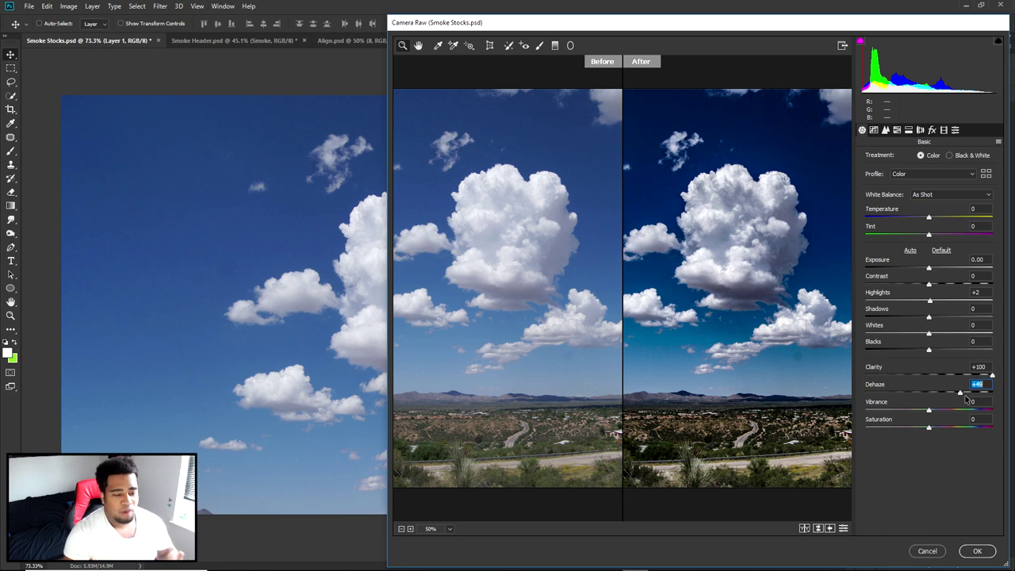
pyautogui.keyDown('ctrl'); pyautogui.click(775, 227); pyautogui.keyUp('ctrl')
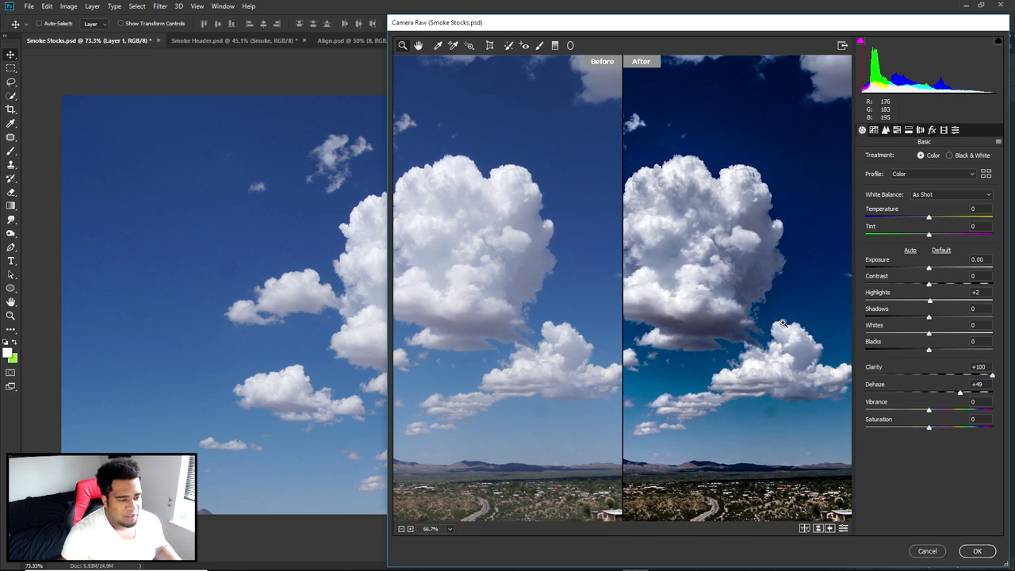
pyautogui.moveTo(959, 392); pyautogui.dragTo(935, 393)
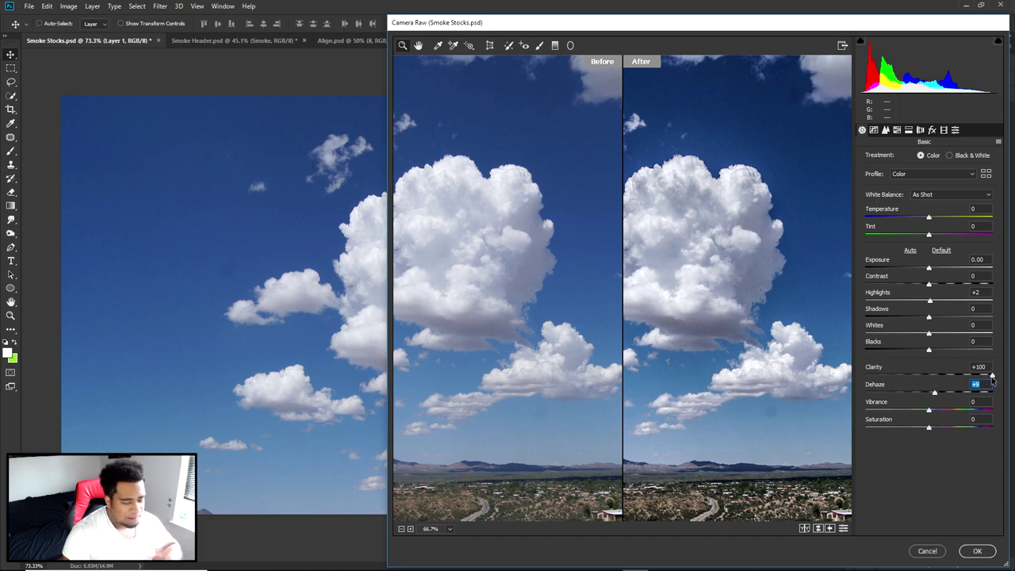
pyautogui.click(977, 551)
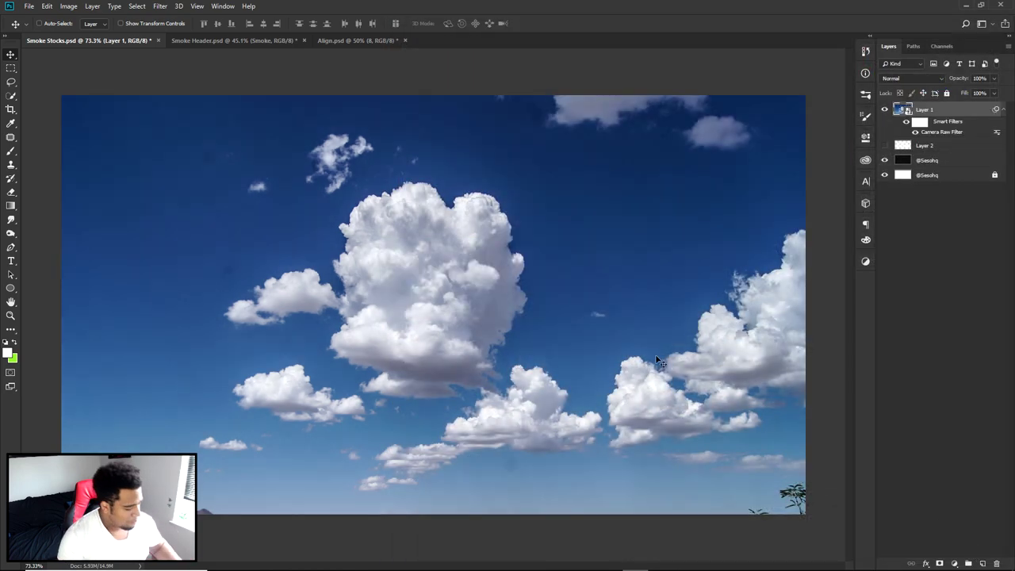
# Compare the photo with and without the Camera Raw smart filter, leaving the filter switched on.
pyautogui.click(916, 132)
pyautogui.click(916, 132)
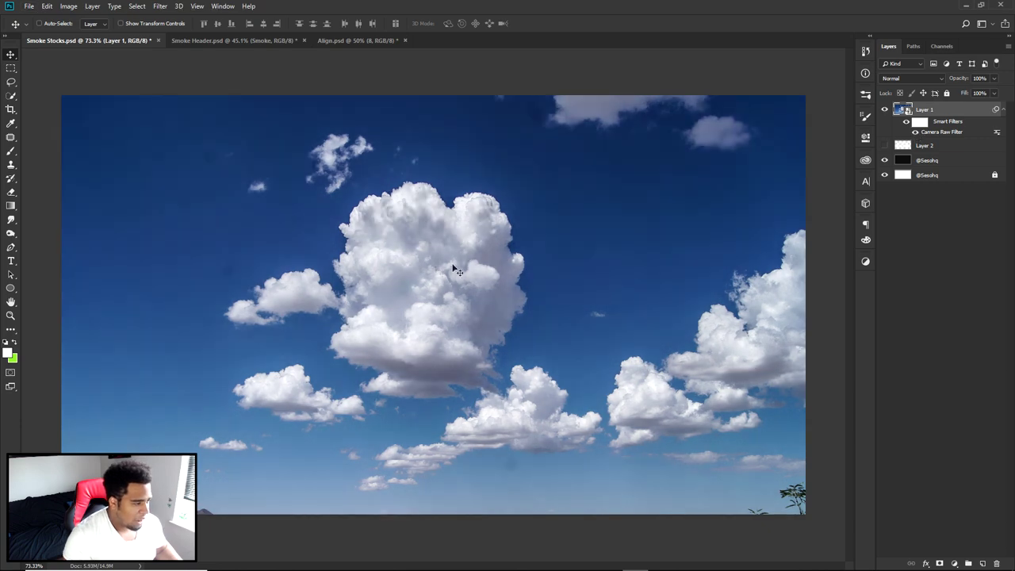
pyautogui.click(916, 133)
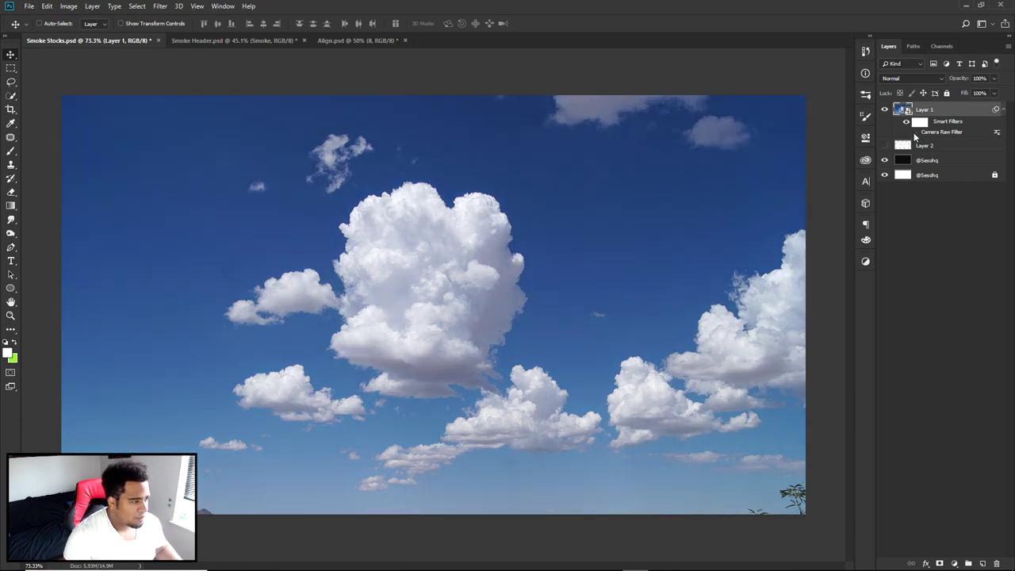
pyautogui.click(916, 132)
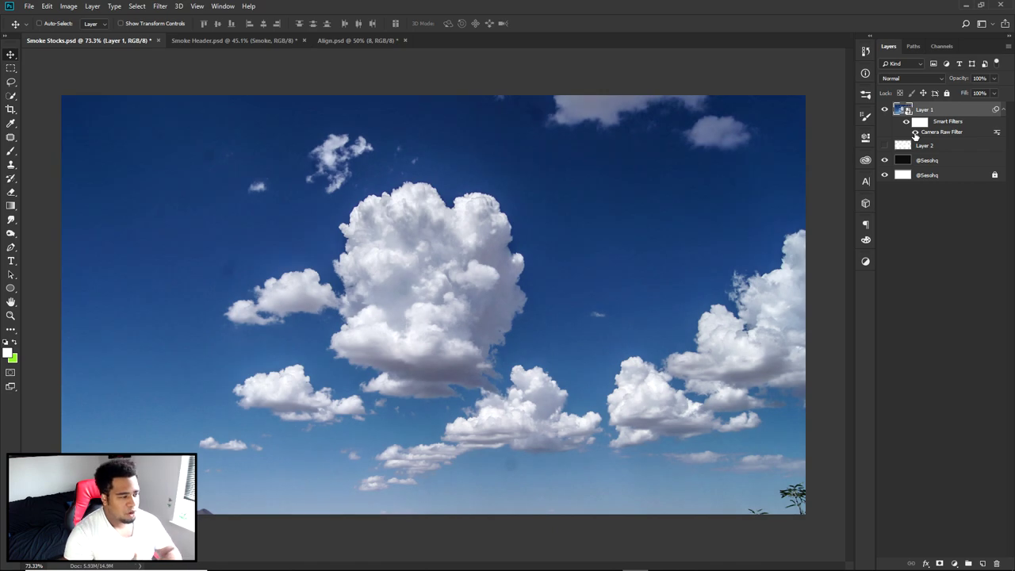
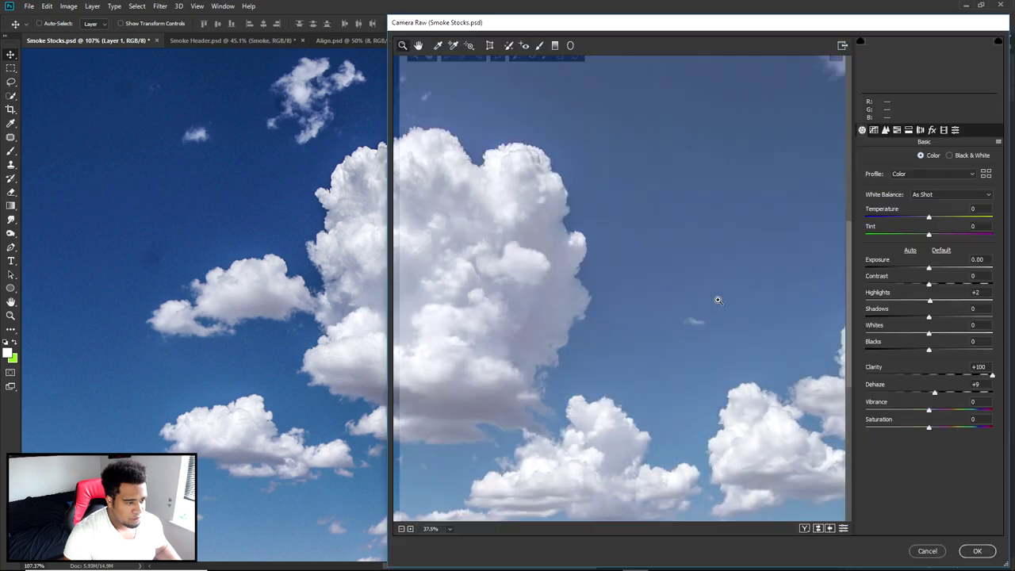
# Raise Dehaze to +69 in the layer's Camera Raw smart filter, apply it and check the darkened sky.
pyautogui.moveTo(938, 394); pyautogui.dragTo(973, 394)
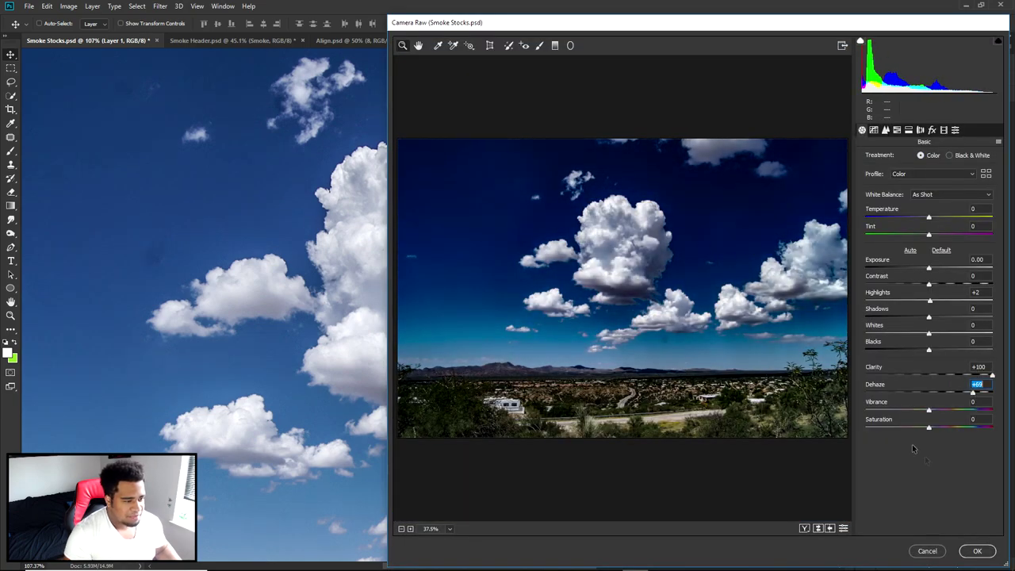
pyautogui.click(977, 550)
pyautogui.scroll(-5, 633, 315)
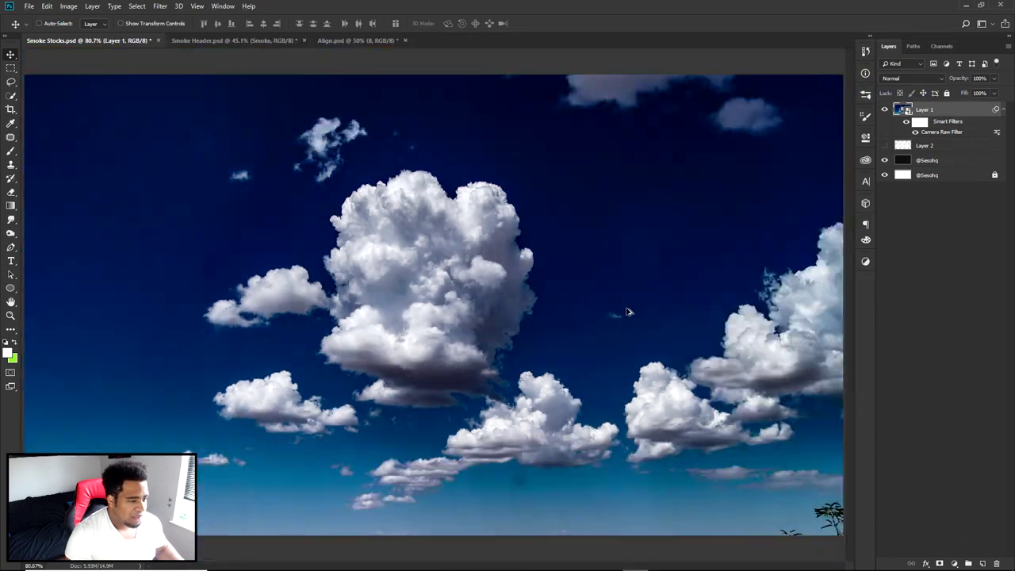
pyautogui.scroll(3, 478, 314)
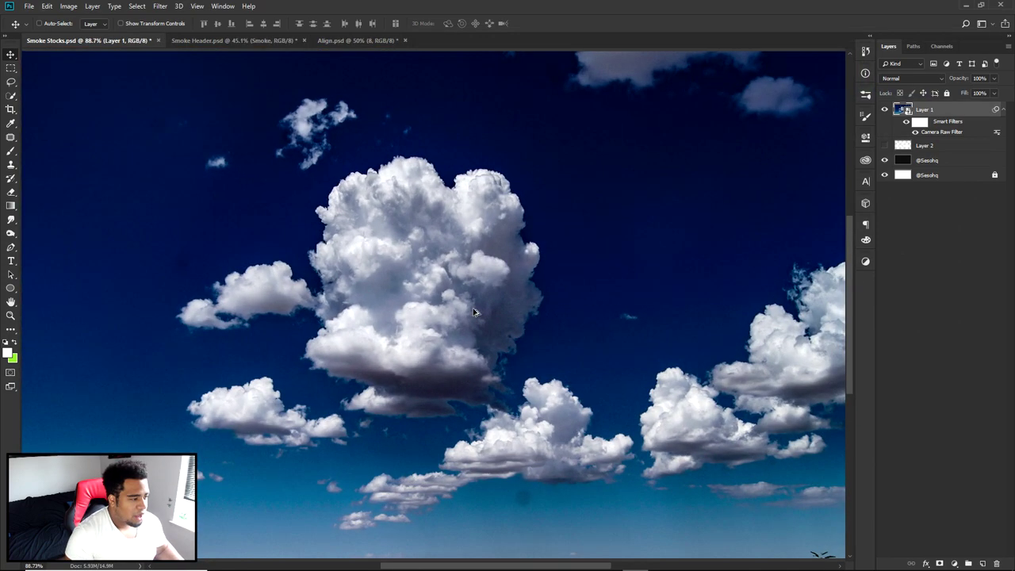
# Display the photo's Red channel alone and duplicate it as a new channel.
pyautogui.click(934, 49)
pyautogui.click(914, 74)
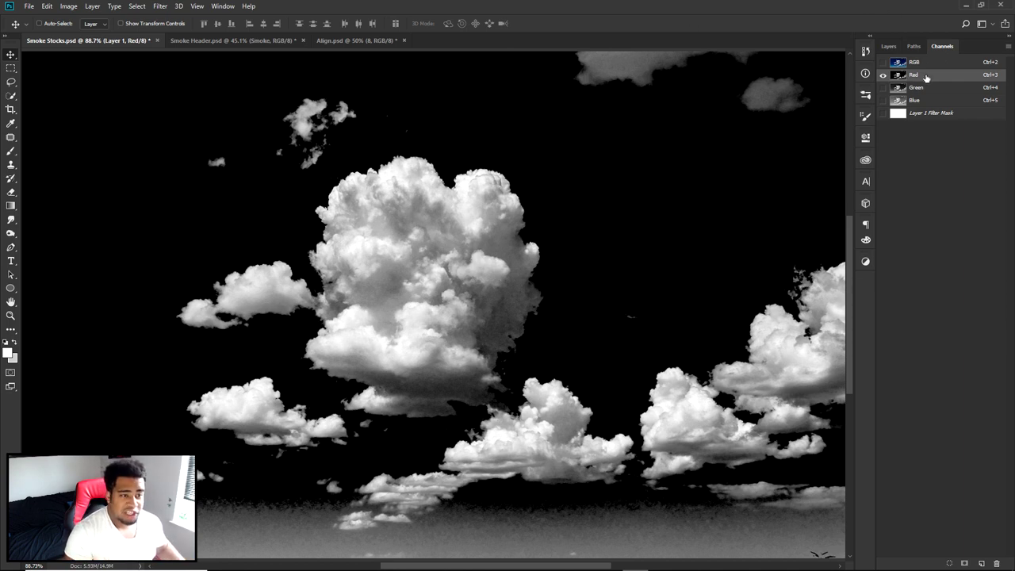
pyautogui.click(221, 6)
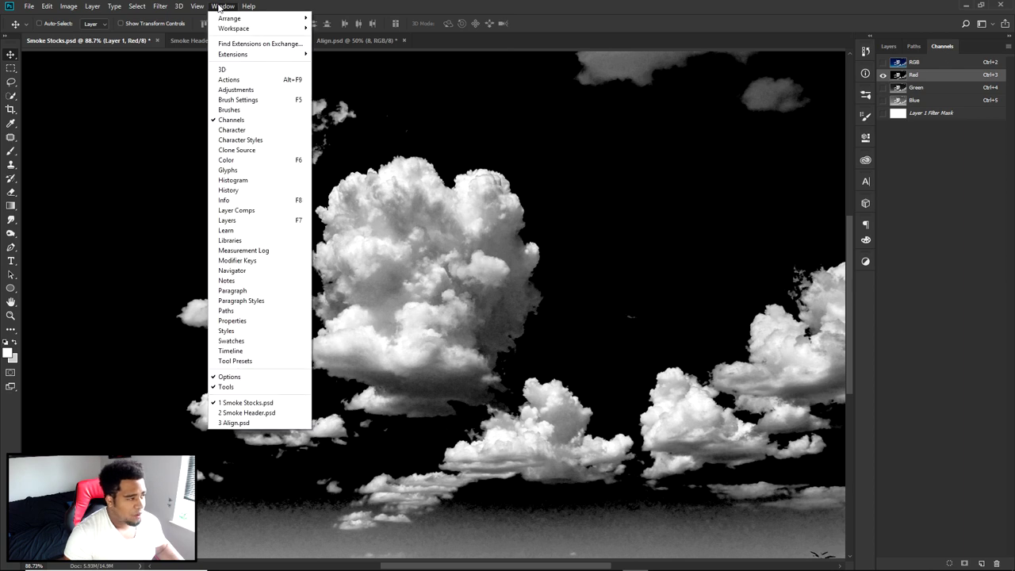
pyautogui.click(934, 74)
pyautogui.moveTo(923, 77); pyautogui.dragTo(986, 565)
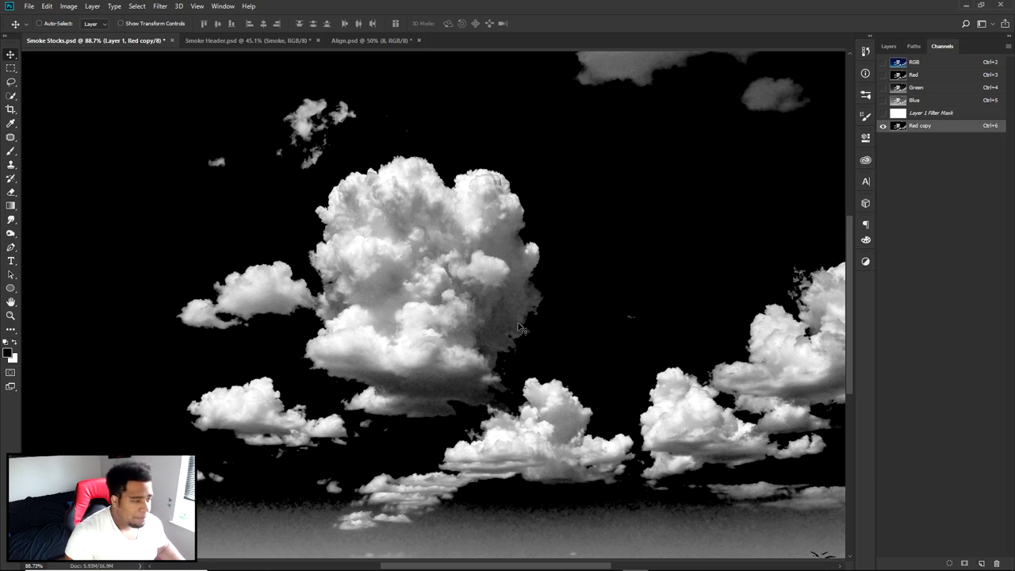
pyautogui.hscroll(-3, 523, 329)
pyautogui.scroll(-1, 523, 329)
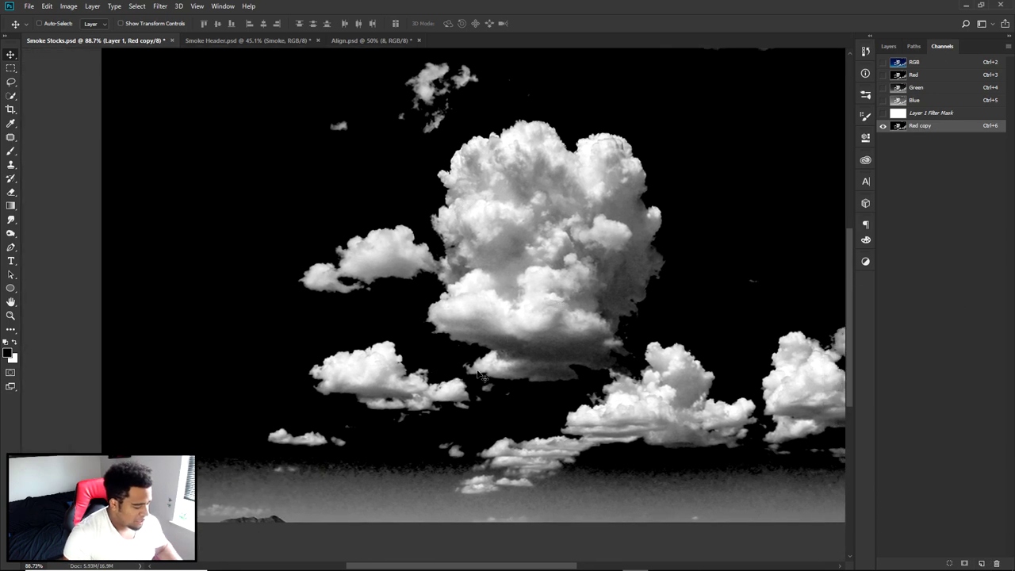
pyautogui.press('e')
pyautogui.moveTo(382, 300)
pyautogui.mouseDown()
pyautogui.moveTo(361, 333)
pyautogui.moveTo(346, 460)
pyautogui.moveTo(352, 516)
pyautogui.mouseUp()
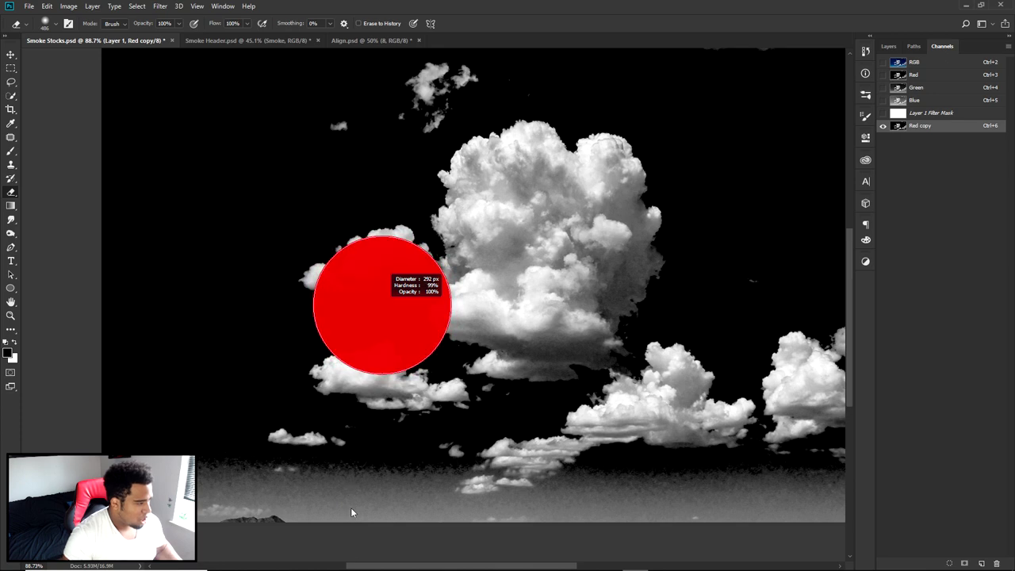
pyautogui.moveTo(238, 283); pyautogui.dragTo(272, 385)
pyautogui.hotkey('ctrl', 'z')
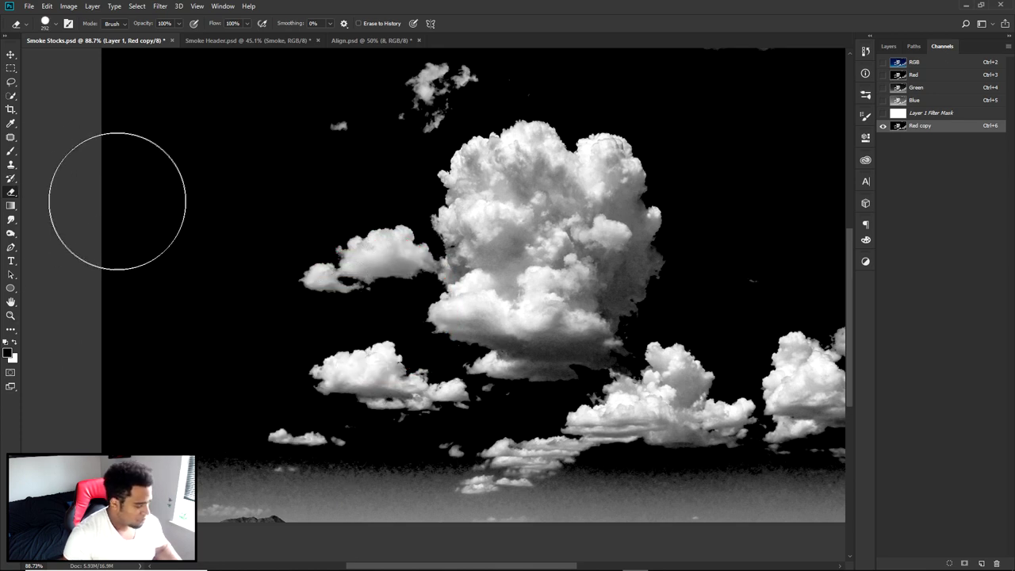
# Paint black with a hard round brush over everything around the large central cloud in the Red copy channel.
pyautogui.press('b')
pyautogui.rightClick(261, 262)
pyautogui.click(283, 337)
pyautogui.moveTo(211, 340)
pyautogui.mouseDown()
pyautogui.moveTo(141, 338)
pyautogui.moveTo(166, 333)
pyautogui.mouseUp()
pyautogui.press('x')
pyautogui.moveTo(317, 261)
pyautogui.mouseDown()
pyautogui.moveTo(299, 301)
pyautogui.moveTo(351, 246)
pyautogui.moveTo(363, 256)
pyautogui.moveTo(302, 355)
pyautogui.moveTo(254, 488)
pyautogui.moveTo(328, 442)
pyautogui.moveTo(396, 420)
pyautogui.moveTo(673, 469)
pyautogui.moveTo(503, 487)
pyautogui.moveTo(631, 449)
pyautogui.moveTo(623, 437)
pyautogui.moveTo(648, 433)
pyautogui.moveTo(648, 422)
pyautogui.moveTo(658, 437)
pyautogui.moveTo(698, 380)
pyautogui.moveTo(495, 385)
pyautogui.mouseUp()
pyautogui.moveTo(551, 367)
pyautogui.mouseDown()
pyautogui.moveTo(541, 472)
pyautogui.moveTo(834, 486)
pyautogui.moveTo(710, 494)
pyautogui.moveTo(763, 284)
pyautogui.moveTo(618, 416)
pyautogui.mouseUp()
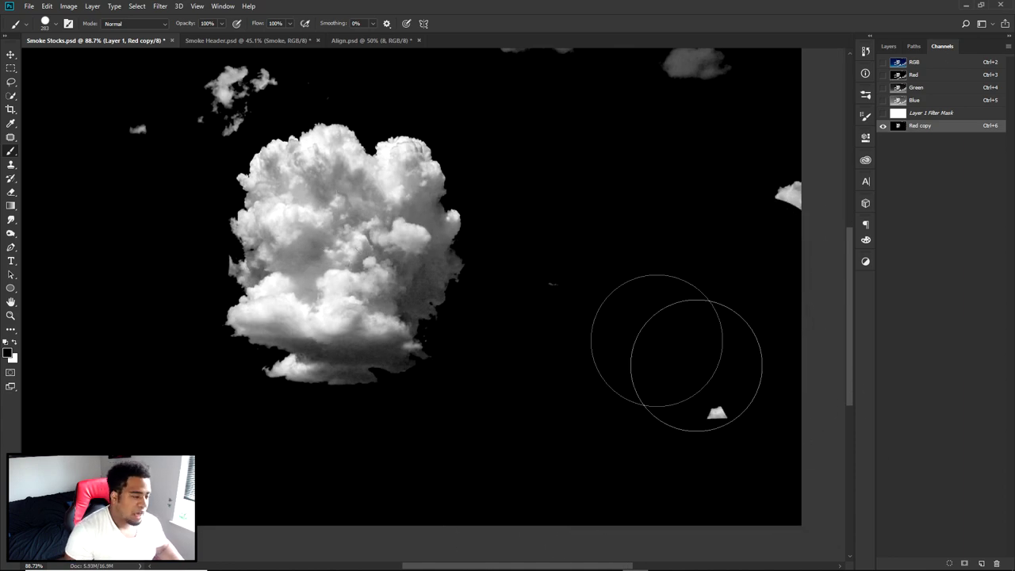
pyautogui.moveTo(711, 235)
pyautogui.mouseDown()
pyautogui.moveTo(720, 394)
pyautogui.moveTo(583, 186)
pyautogui.moveTo(277, 209)
pyautogui.moveTo(170, 256)
pyautogui.mouseUp()
pyautogui.press('v')
pyautogui.press('h')
pyautogui.moveTo(312, 254); pyautogui.dragTo(415, 331)
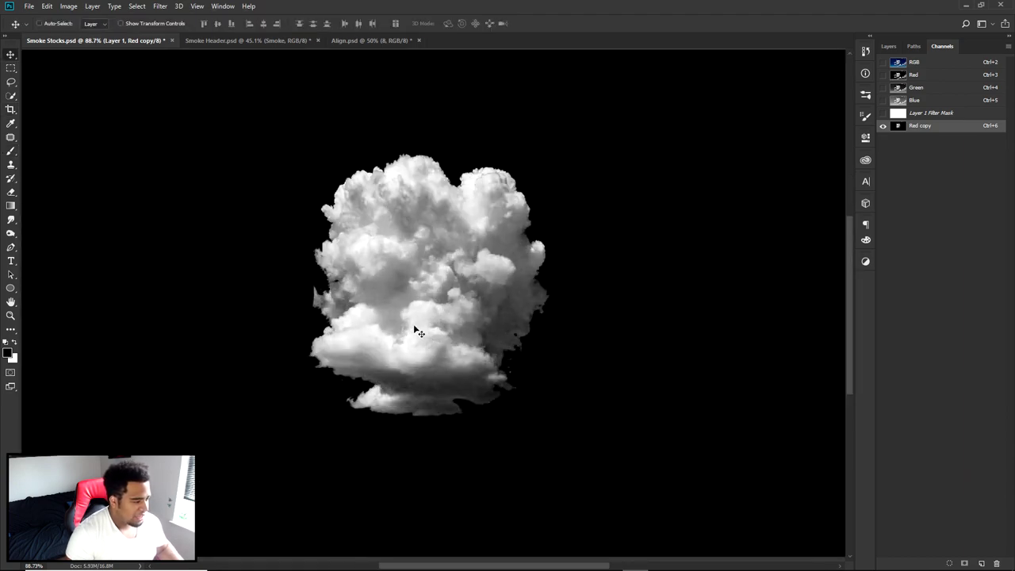
# Try roughening the isolated cloud's lower right edge in the channel with a textured brush from the Align Update set.
pyautogui.scroll(5, 508, 403)
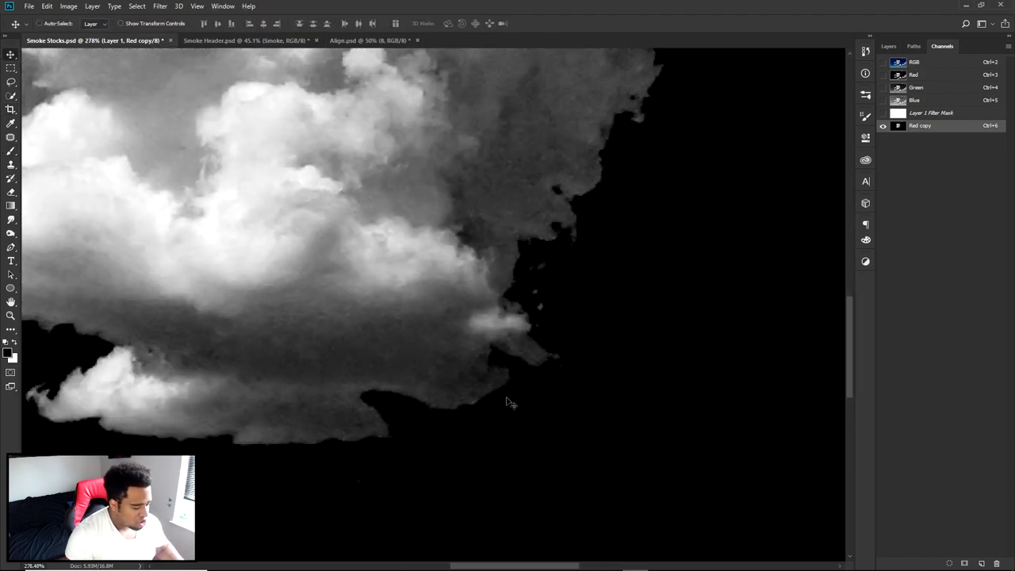
pyautogui.press('b')
pyautogui.rightClick(556, 389)
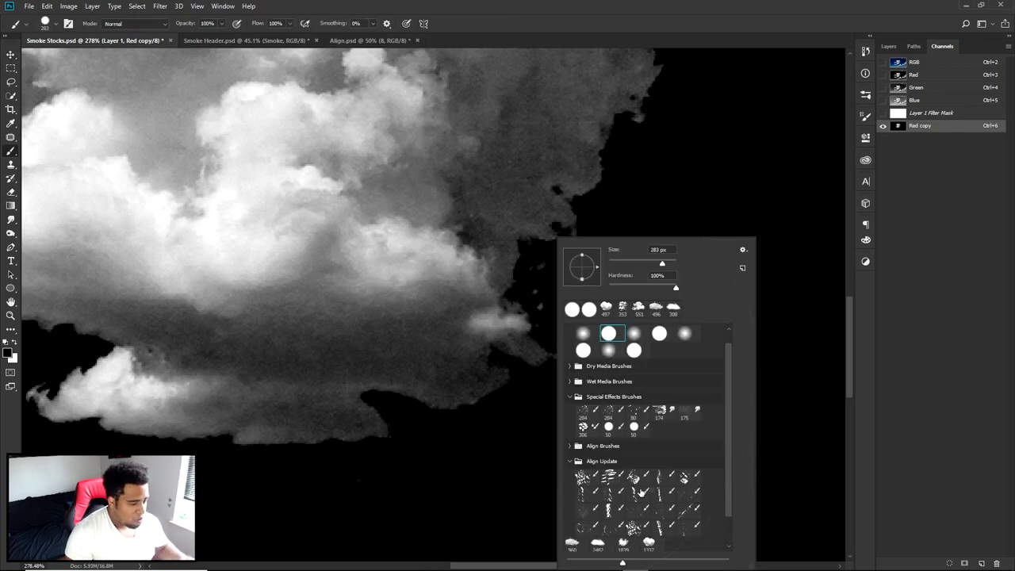
pyautogui.click(639, 479)
pyautogui.click(467, 446)
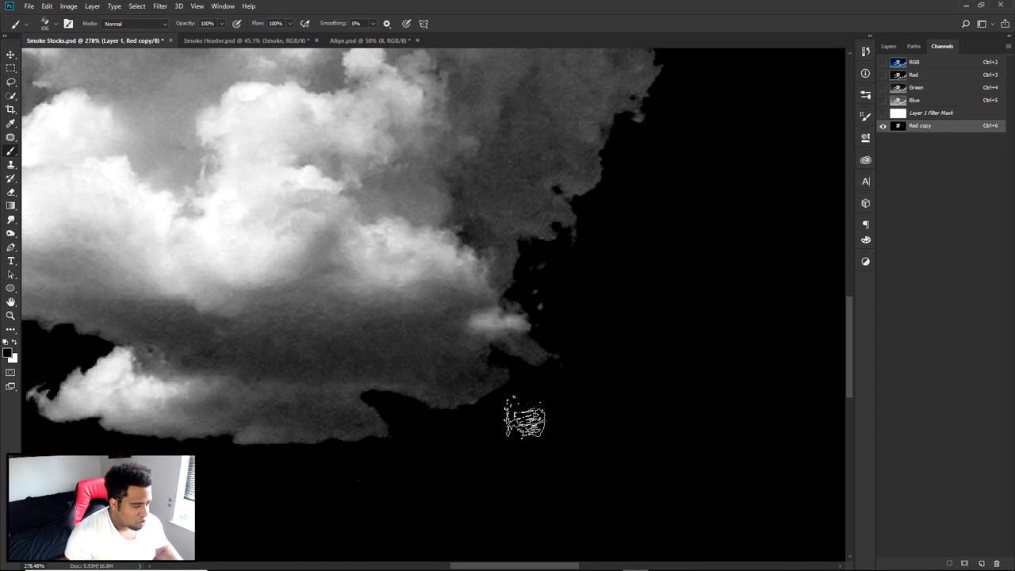
pyautogui.scroll(-5, 488, 425)
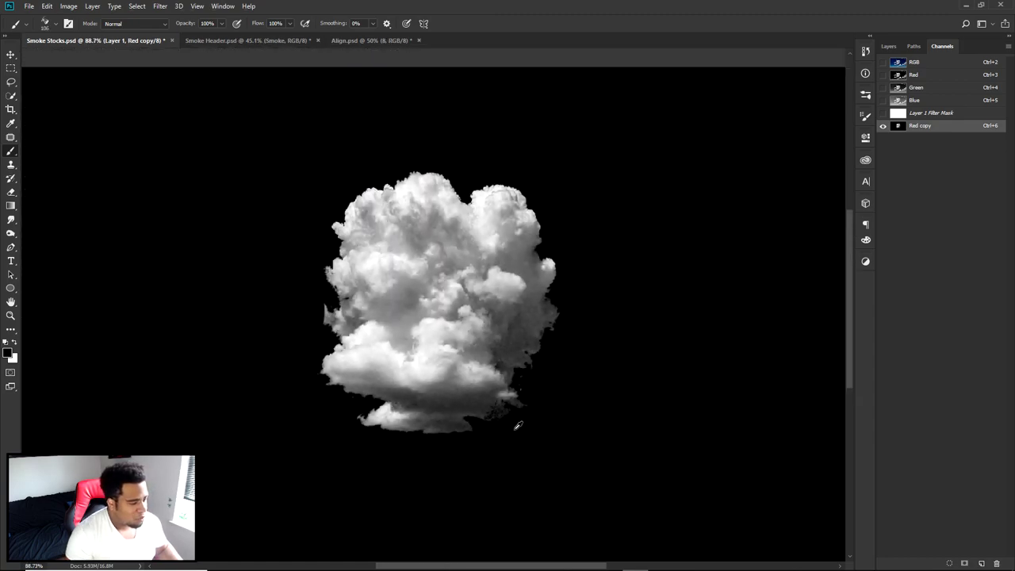
pyautogui.scroll(3, 493, 431)
pyautogui.scroll(3, 494, 430)
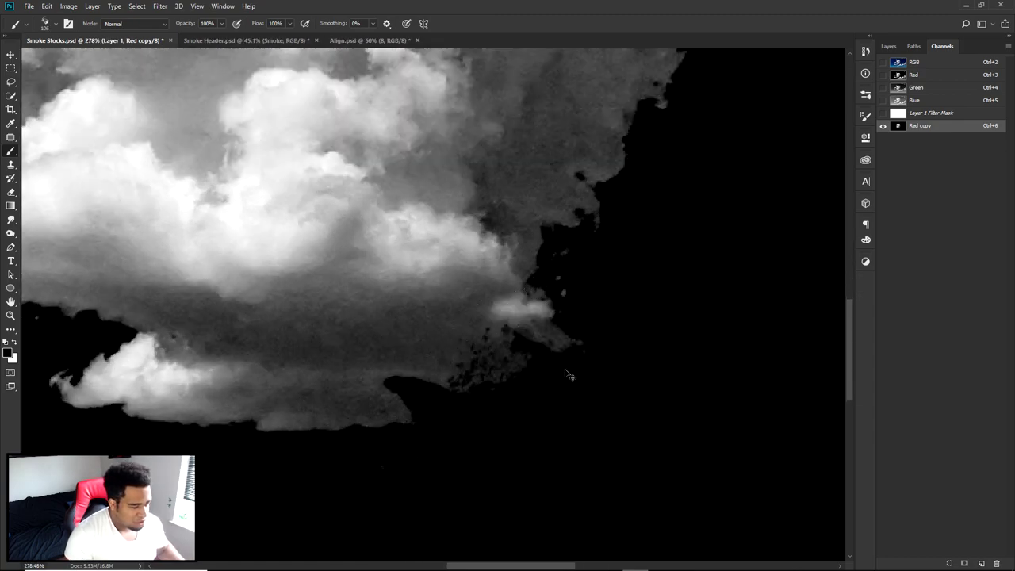
pyautogui.press('v')
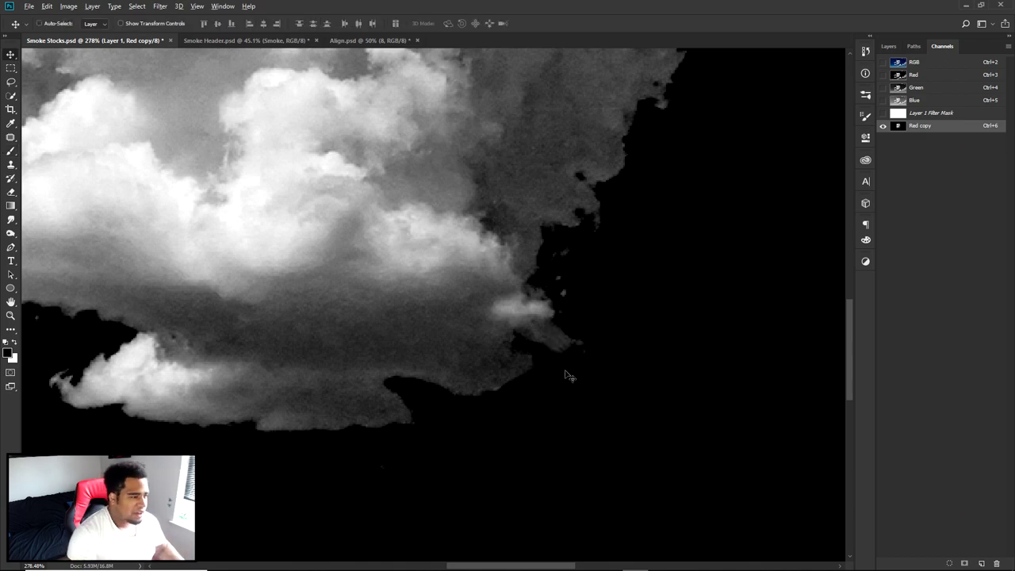
pyautogui.scroll(-5, 570, 376)
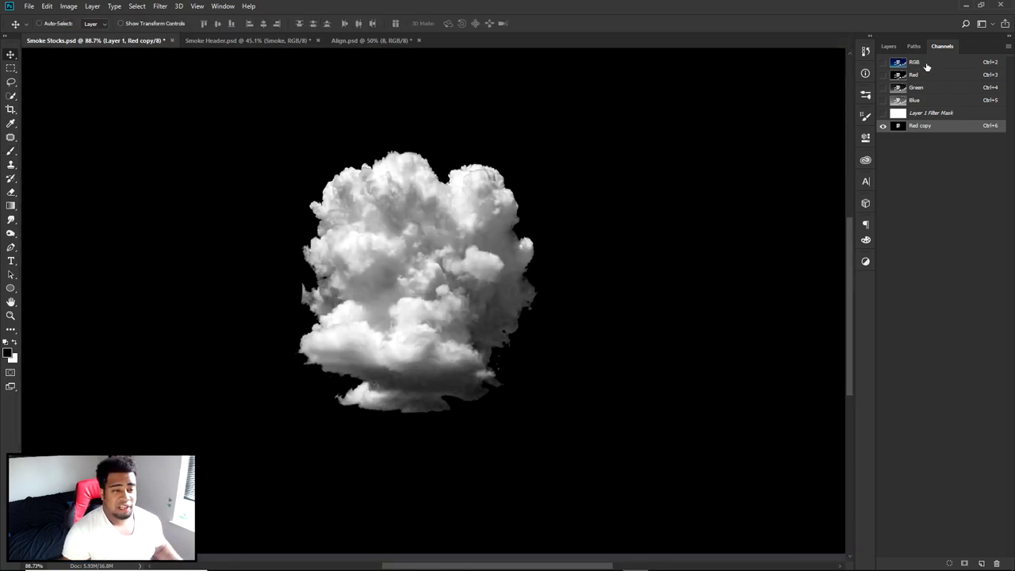
# Restore the full RGB view and load the Red copy channel as a selection.
pyautogui.click(926, 65)
pyautogui.press('ctrl')
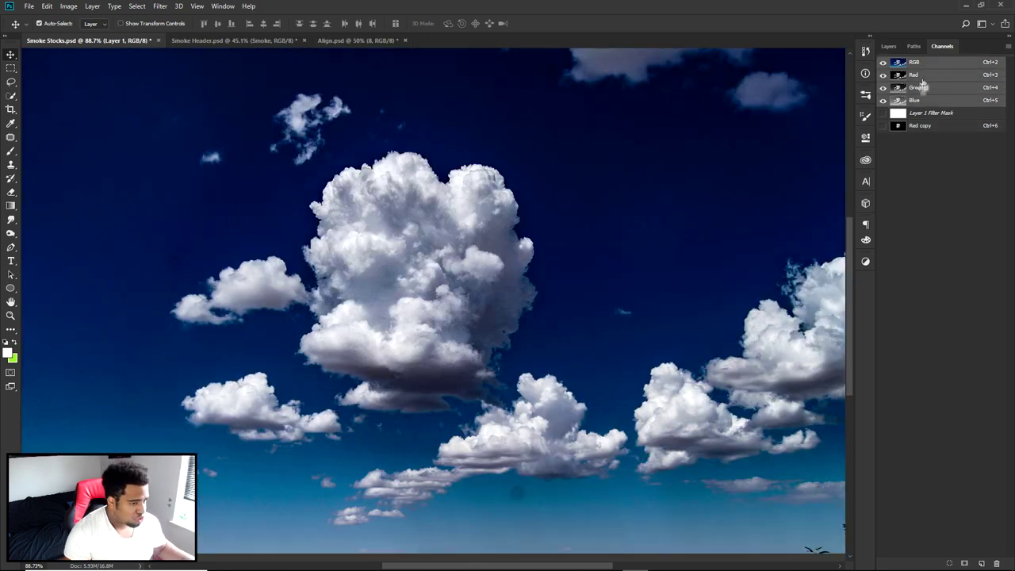
pyautogui.keyDown('ctrl'); pyautogui.click(899, 129); pyautogui.keyUp('ctrl')
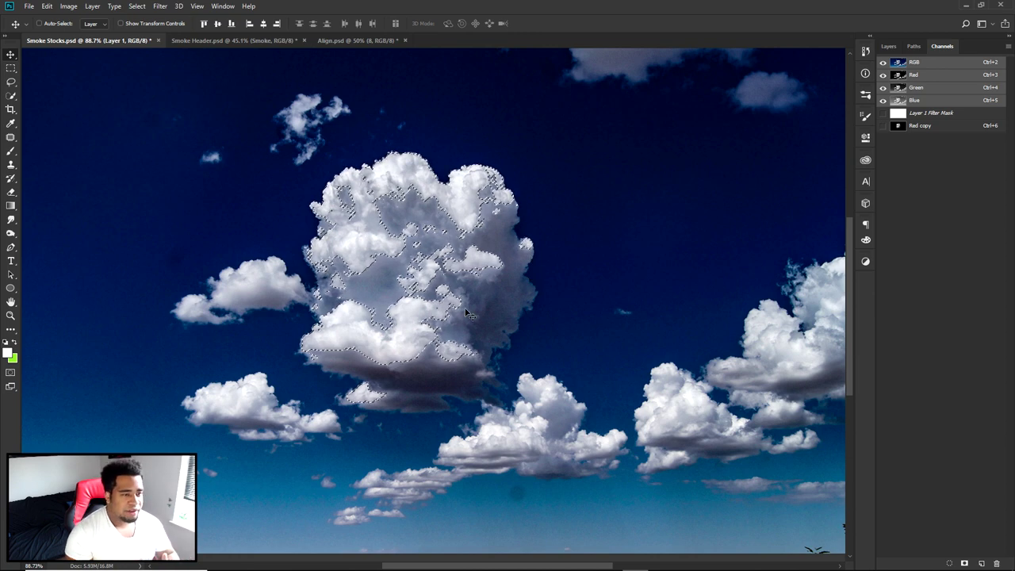
# Copy the selected cloud from Layer 1 to a new layer and hide Layer 1.
pyautogui.click(889, 48)
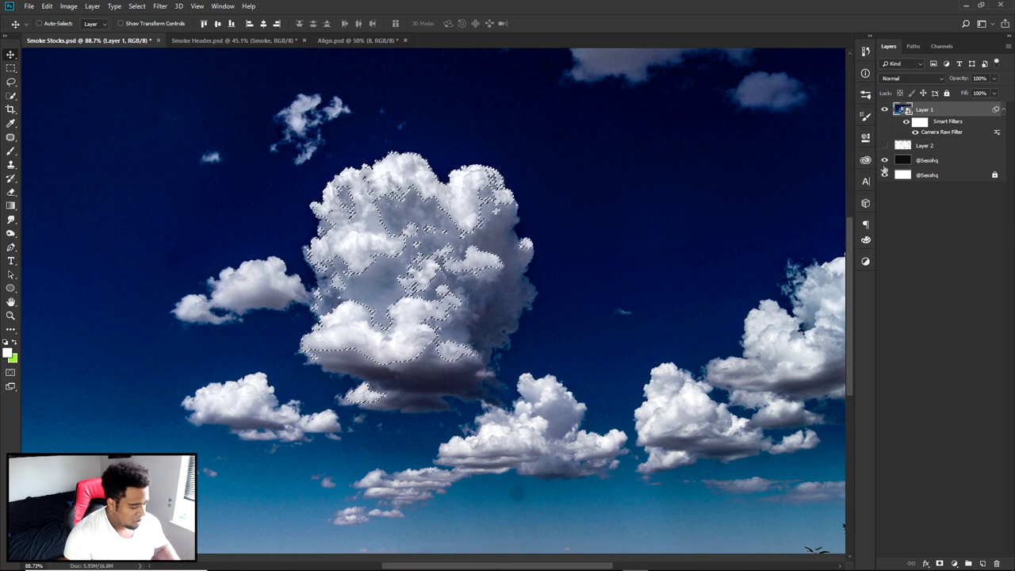
pyautogui.press('m')
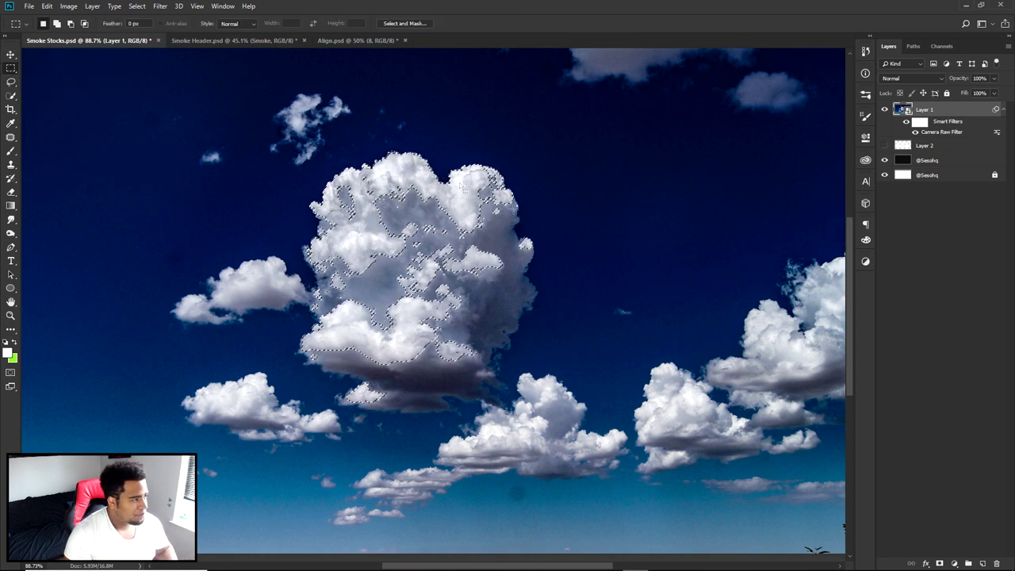
pyautogui.rightClick(463, 213)
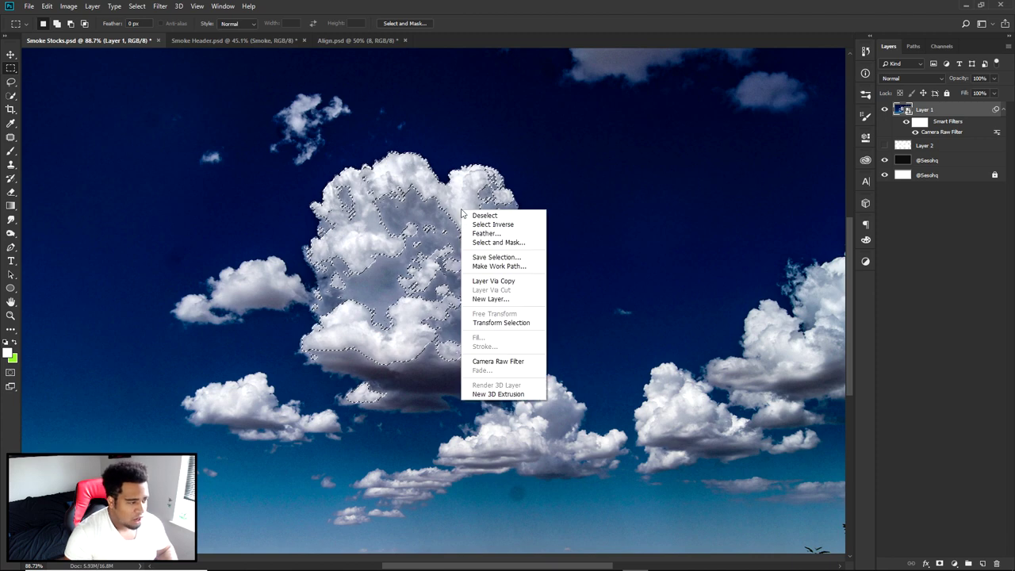
pyautogui.click(492, 281)
pyautogui.click(886, 125)
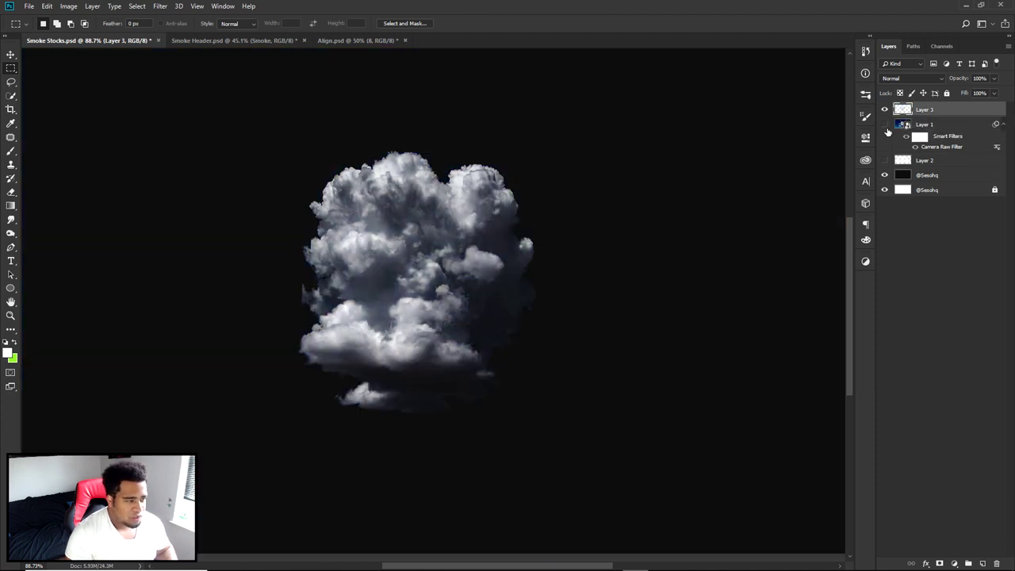
# Move the cut-out cloud to the centre of the canvas.
pyautogui.press('v')
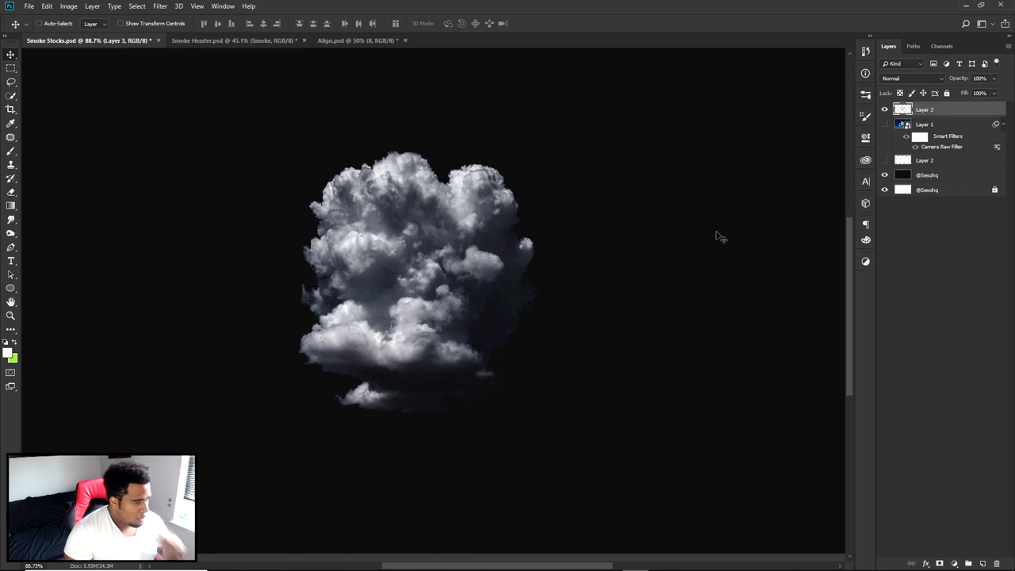
pyautogui.scroll(-3, 571, 357)
pyautogui.scroll(2, 555, 357)
pyautogui.moveTo(499, 298); pyautogui.dragTo(484, 322)
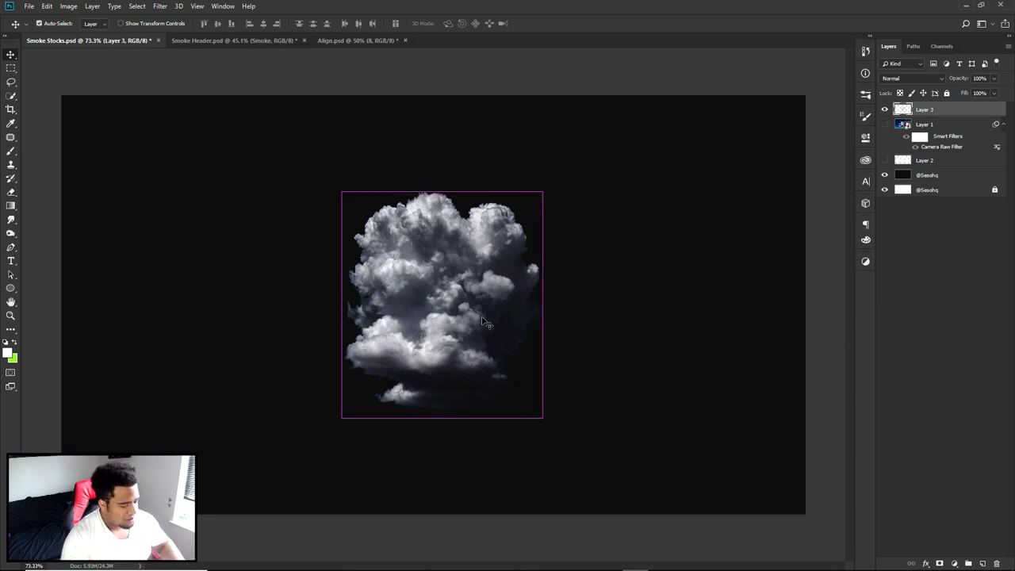
# Desaturate the cloud layer with Hue/Saturation at Saturation -100 and check it against the white background, leaving the black background shown.
pyautogui.hotkey('ctrl', 'u')
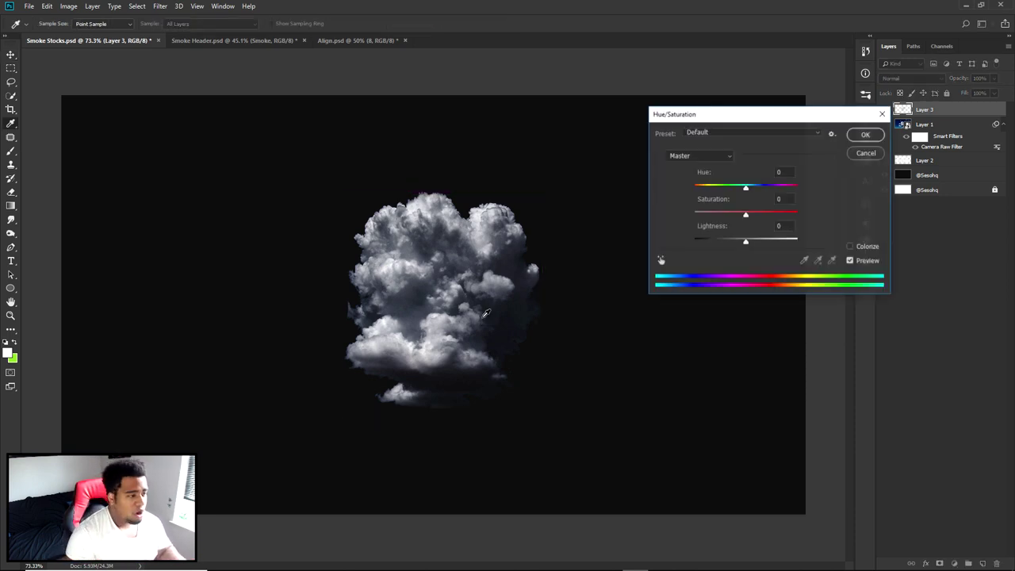
pyautogui.moveTo(675, 118); pyautogui.dragTo(637, 152)
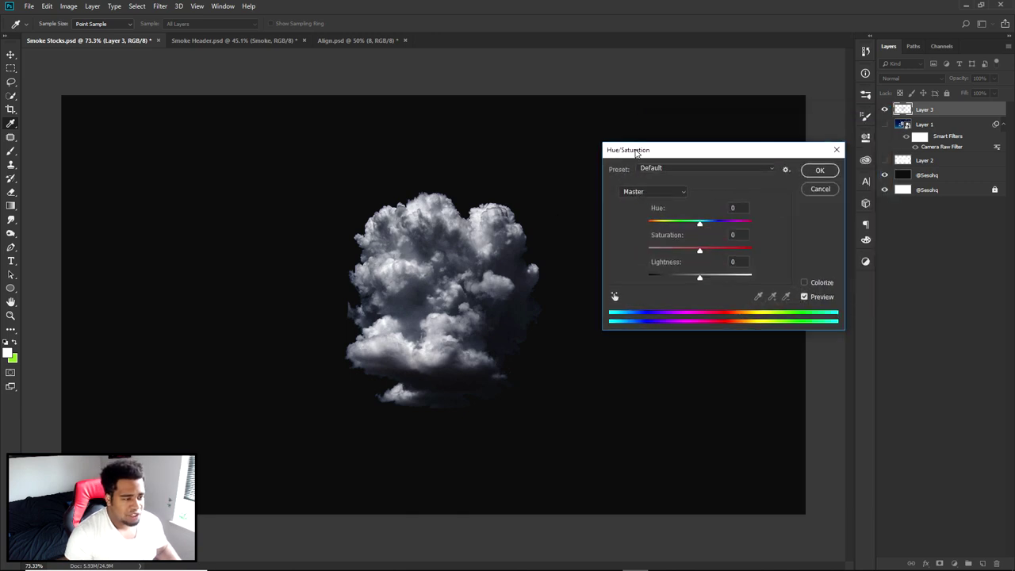
pyautogui.moveTo(701, 254); pyautogui.dragTo(334, 200)
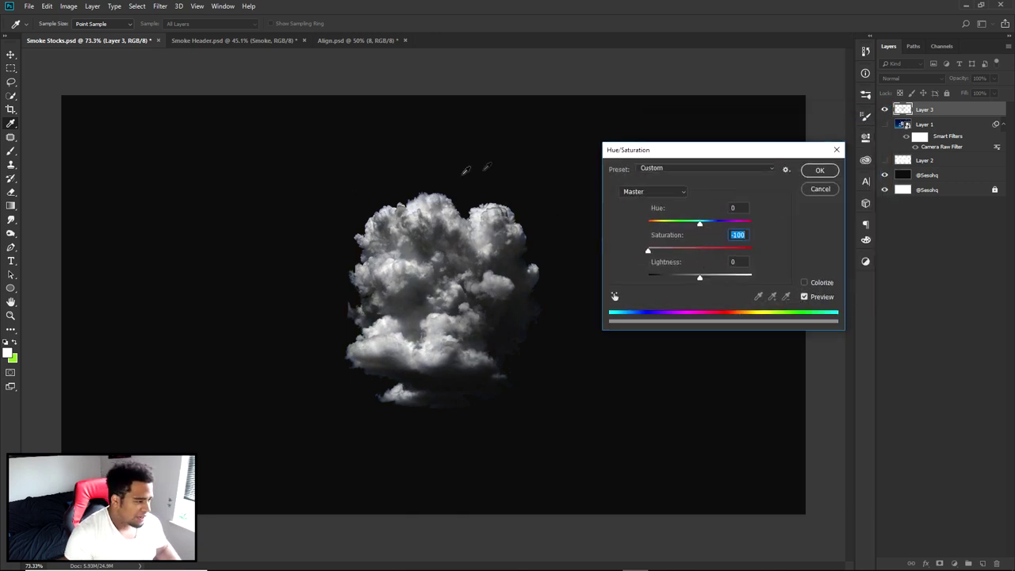
pyautogui.click(820, 170)
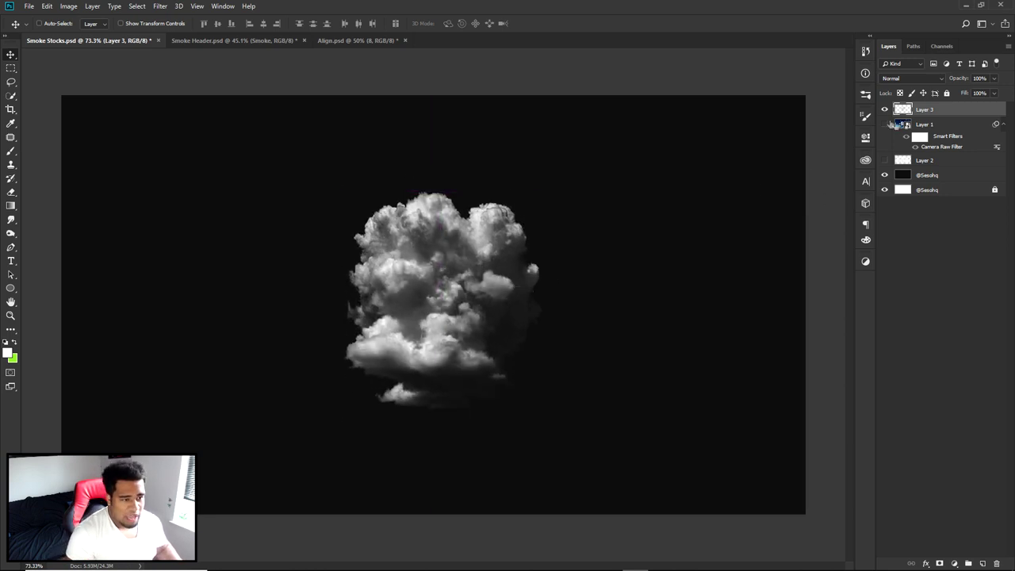
pyautogui.click(885, 178)
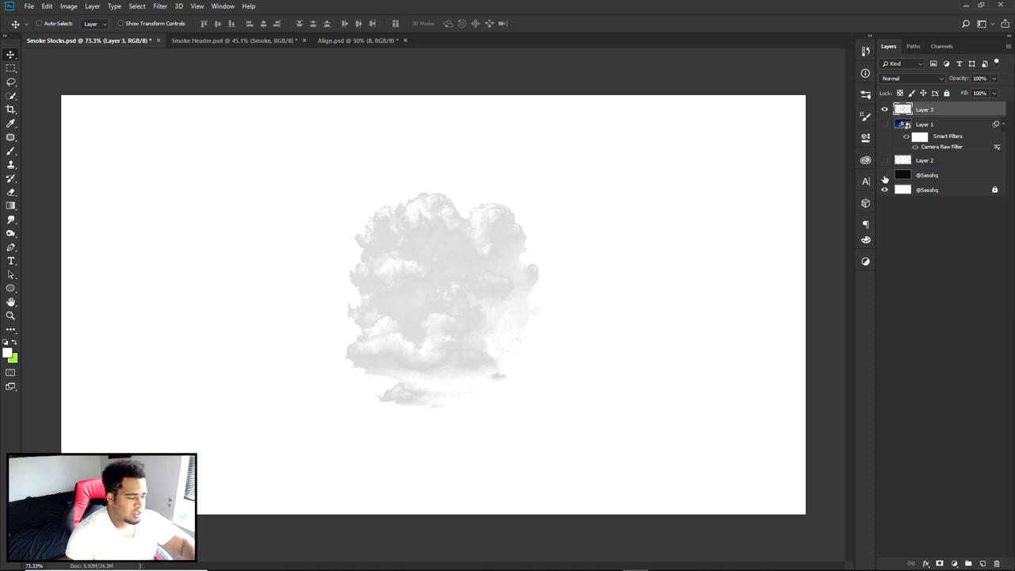
pyautogui.click(885, 175)
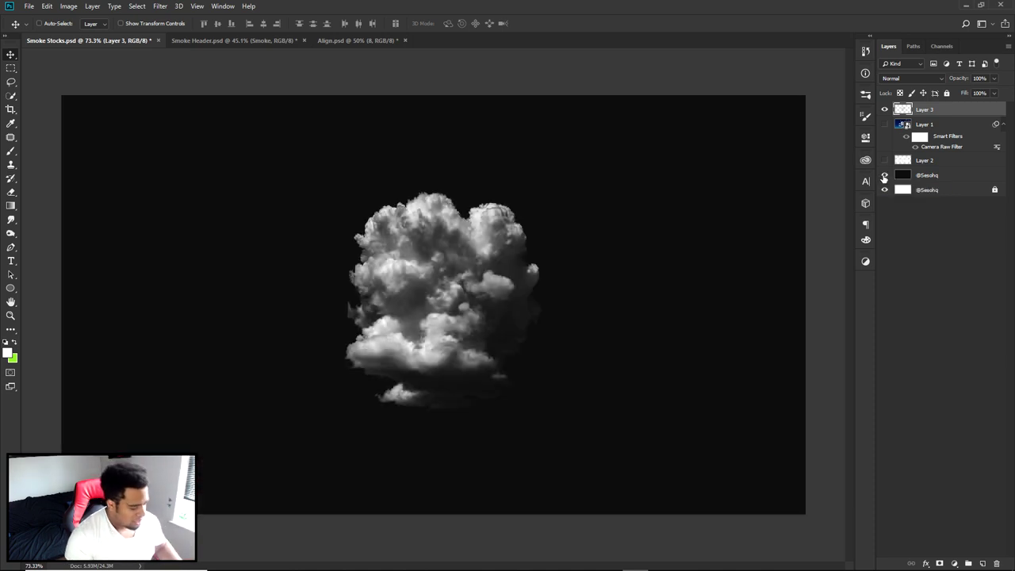
# Rotate the cloud layer 60 degrees clockwise with Free Transform.
pyautogui.hotkey('ctrl', 't')
pyautogui.moveTo(585, 199); pyautogui.dragTo(591, 389)
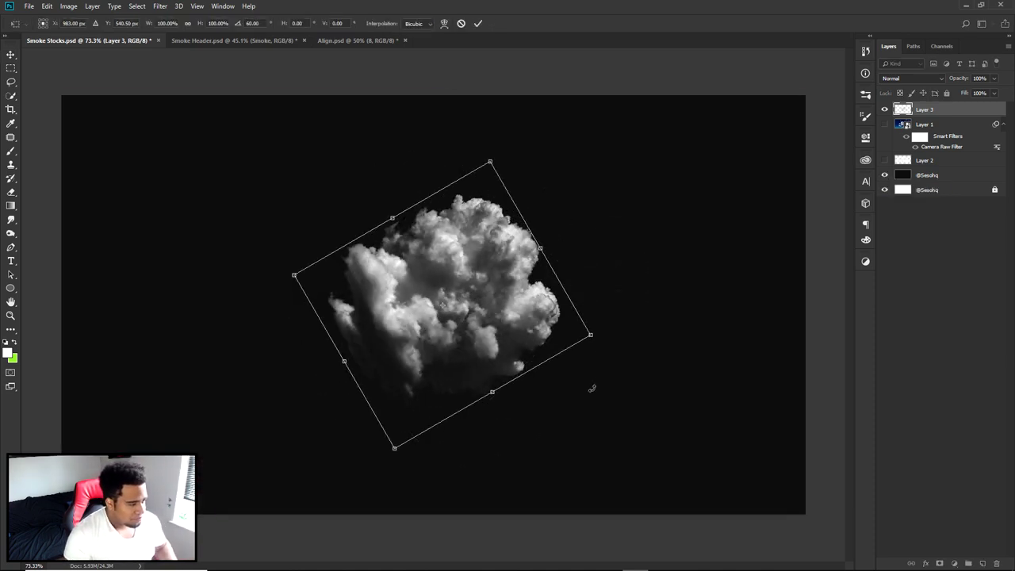
pyautogui.press('Escape')
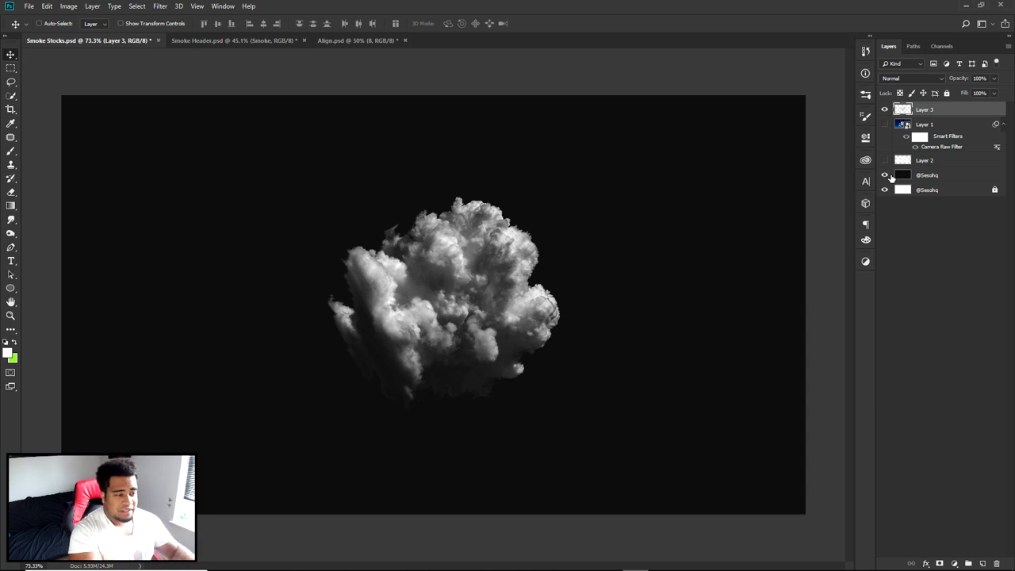
# Hide both background layers, invert the cloud's colours and shift it slightly down and left.
pyautogui.moveTo(886, 177); pyautogui.dragTo(886, 191)
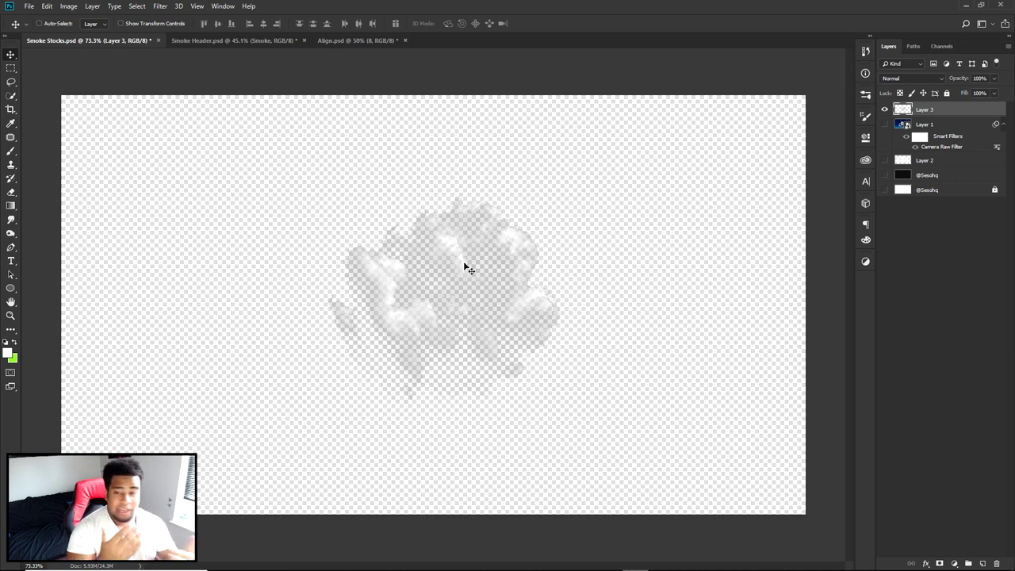
pyautogui.press('ctrl')
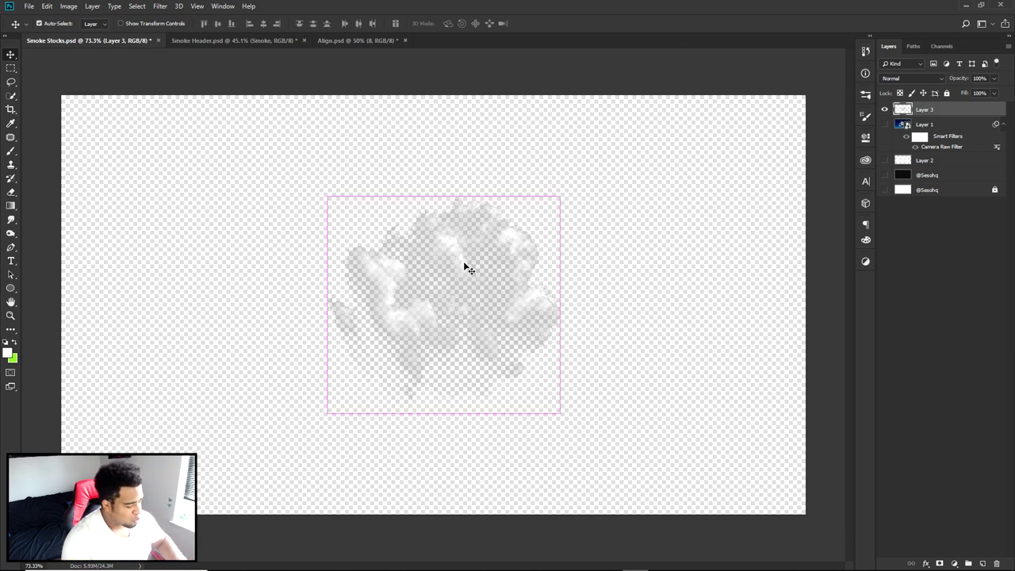
pyautogui.hotkey('ctrl', 'i')
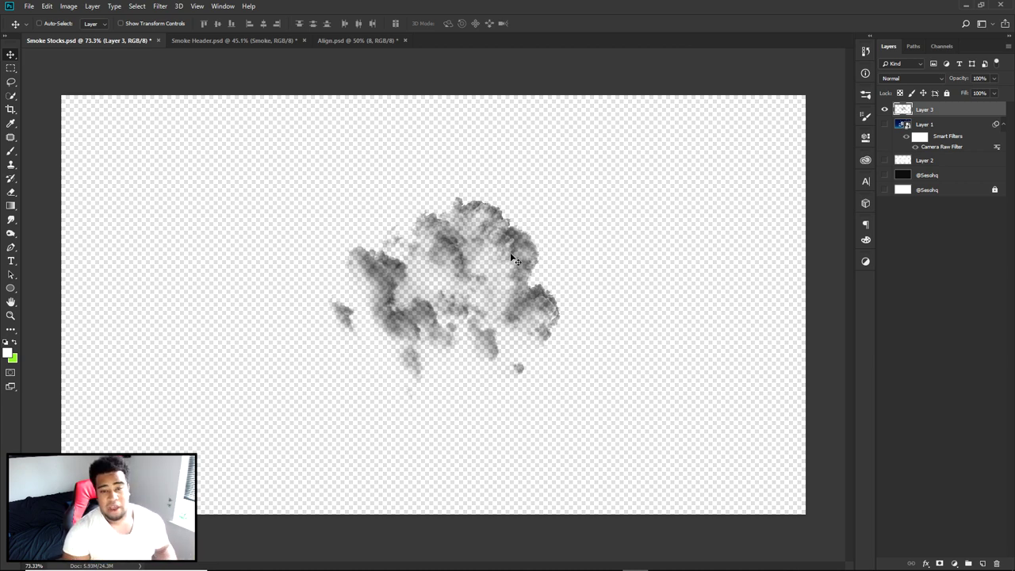
pyautogui.moveTo(520, 256); pyautogui.dragTo(503, 273)
# Define the inverted cloud as a brush preset, keeping the name Smoke Stocks.psd.
pyautogui.click(47, 6)
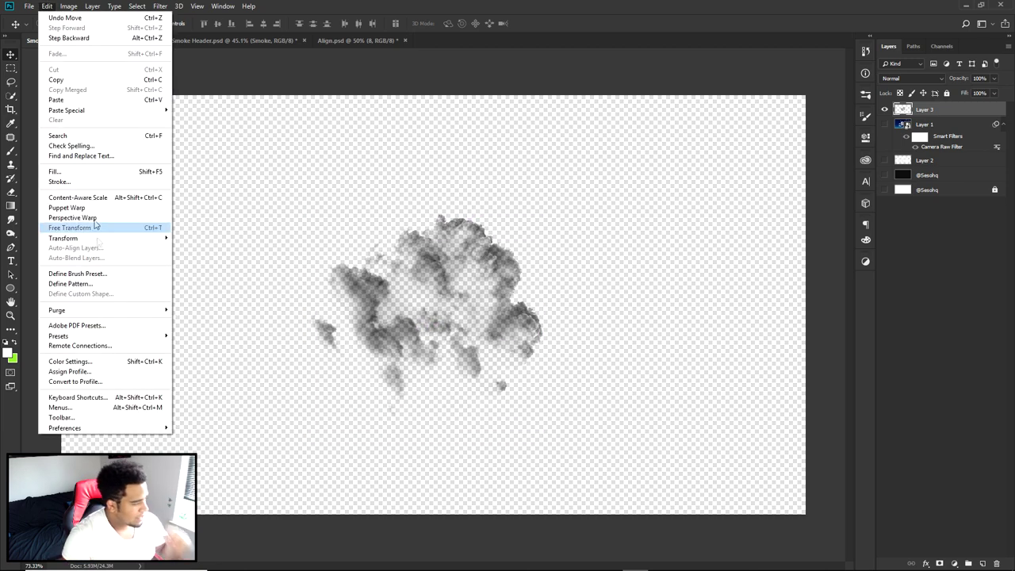
pyautogui.click(92, 273)
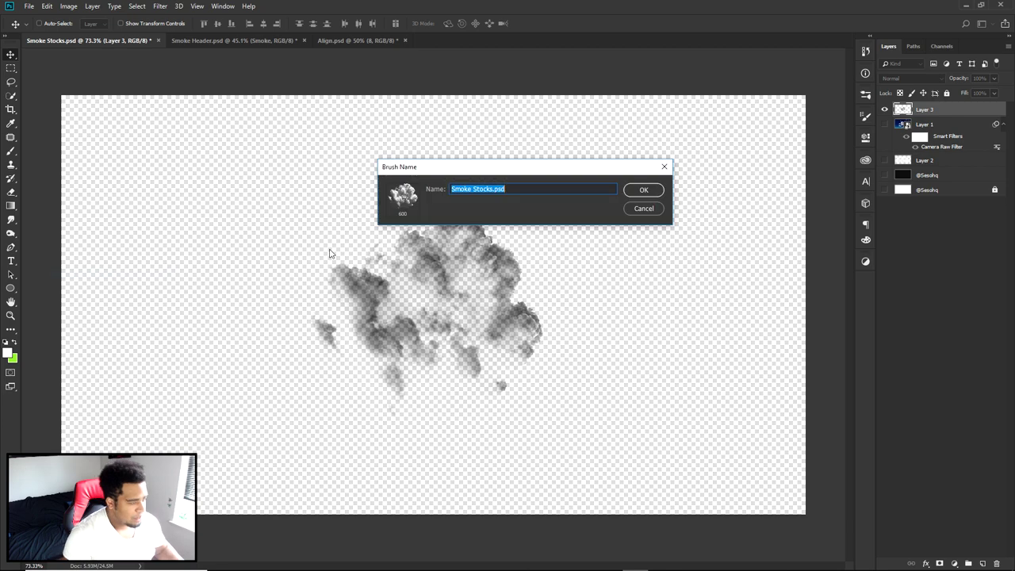
pyautogui.press('Return')
# With the Brush tool active, hide the cloud layer, show both backgrounds and add a new layer above the black one.
pyautogui.press('b')
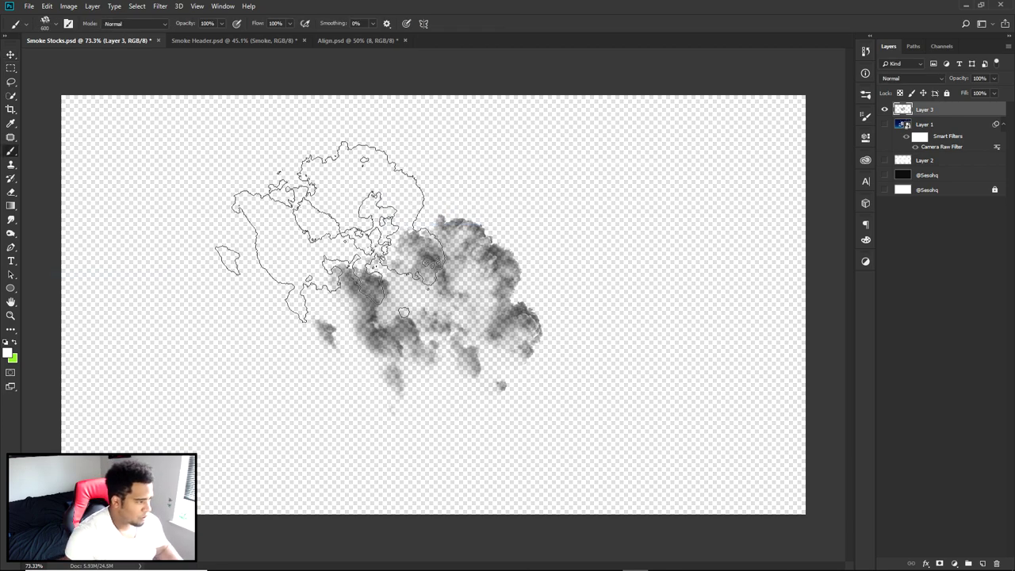
pyautogui.click(885, 109)
pyautogui.click(885, 190)
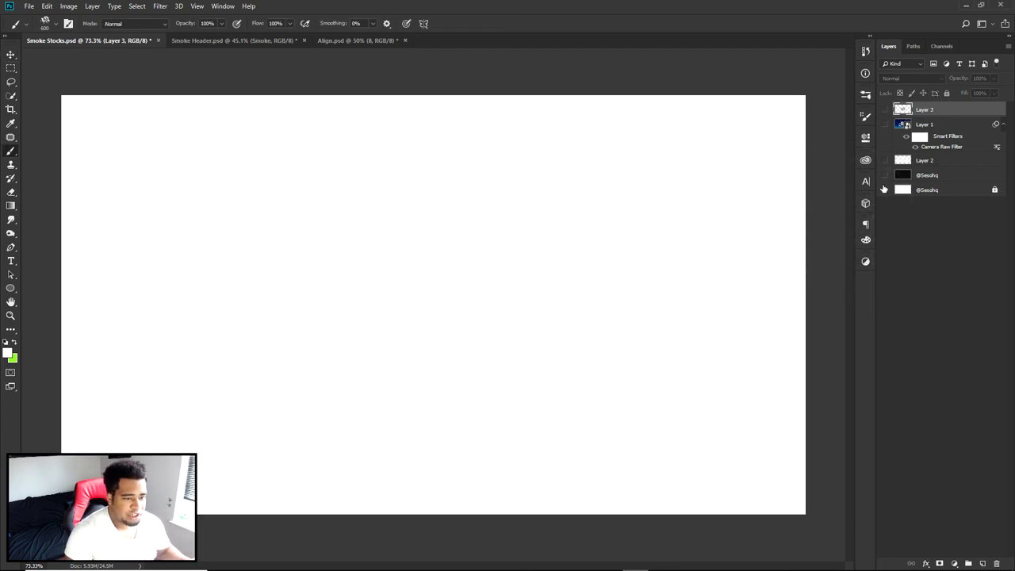
pyautogui.click(932, 191)
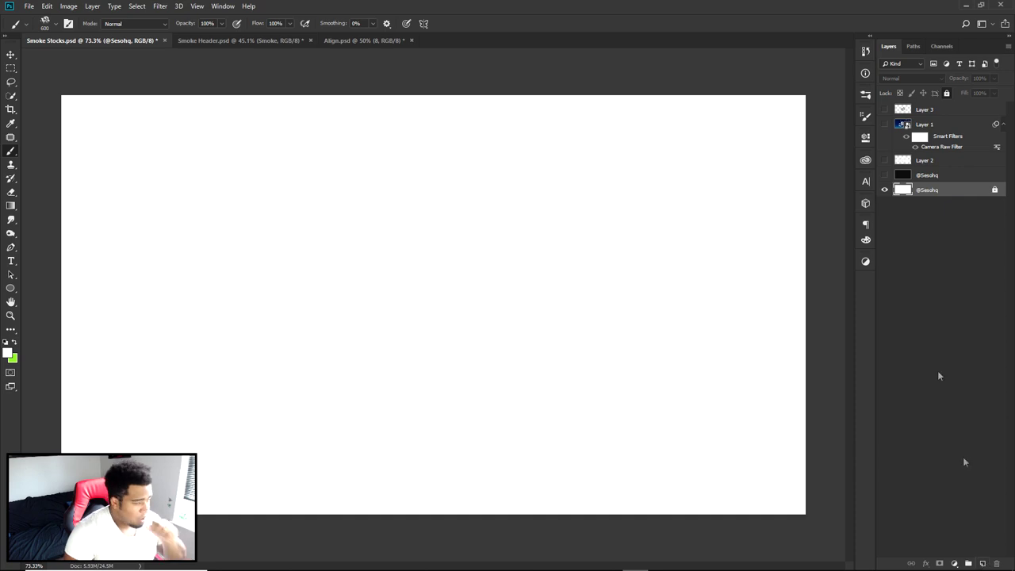
pyautogui.click(885, 175)
pyautogui.click(928, 176)
pyautogui.click(983, 563)
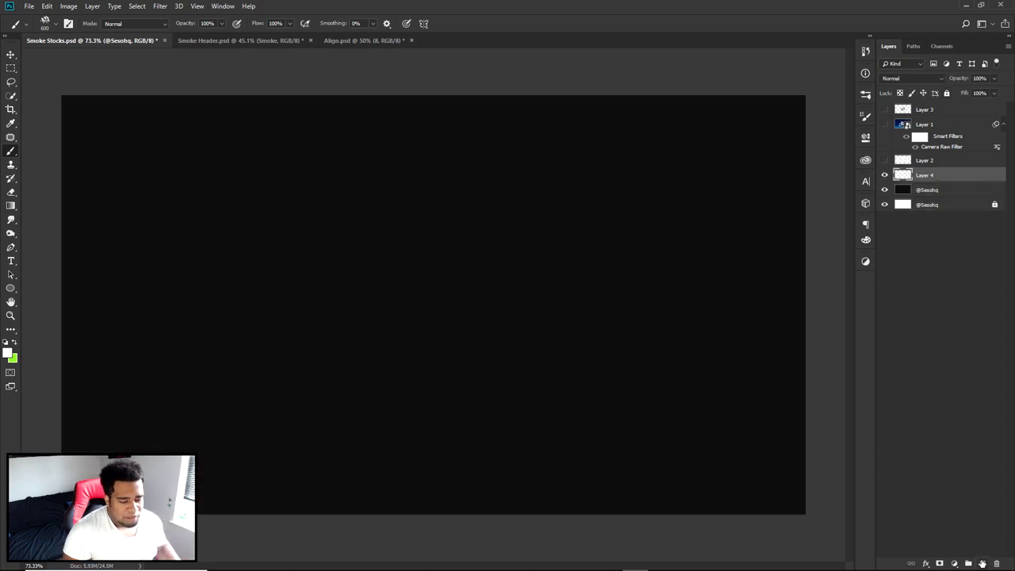
# Try the new cloud brush with two stamps and a stroke on the new layer, and undo the paint.
pyautogui.click(551, 305)
pyautogui.click(325, 325)
pyautogui.hotkey('ctrl', 'z')
pyautogui.hotkey('ctrl', 'z')
pyautogui.moveTo(674, 202)
pyautogui.mouseDown()
pyautogui.moveTo(356, 336)
pyautogui.moveTo(273, 341)
pyautogui.mouseUp()
pyautogui.hotkey('ctrl', 'z')
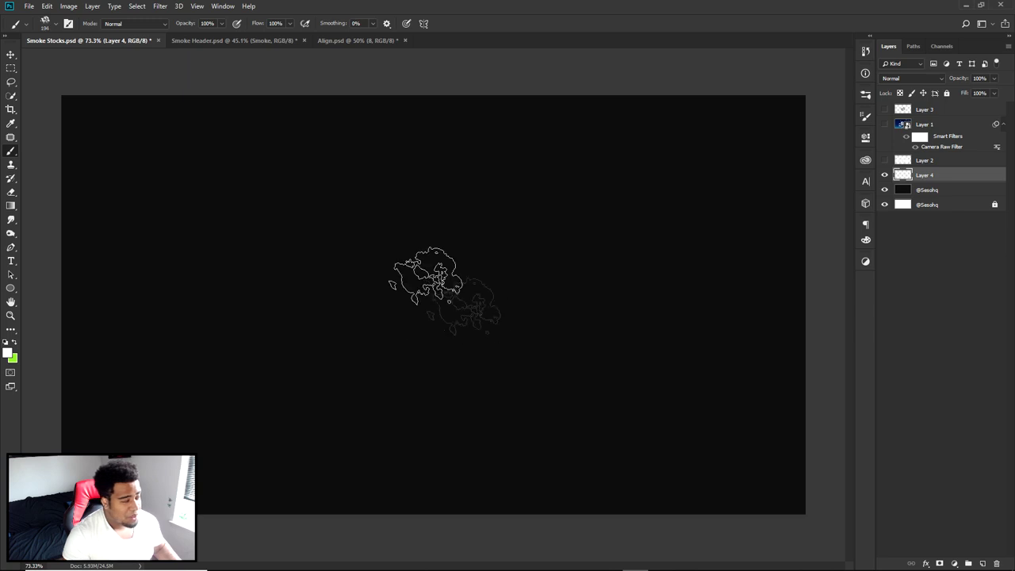
# Open the Brush Settings and paint a long diagonal stroke across the canvas with the cloud brush at 194 px.
pyautogui.click(218, 6)
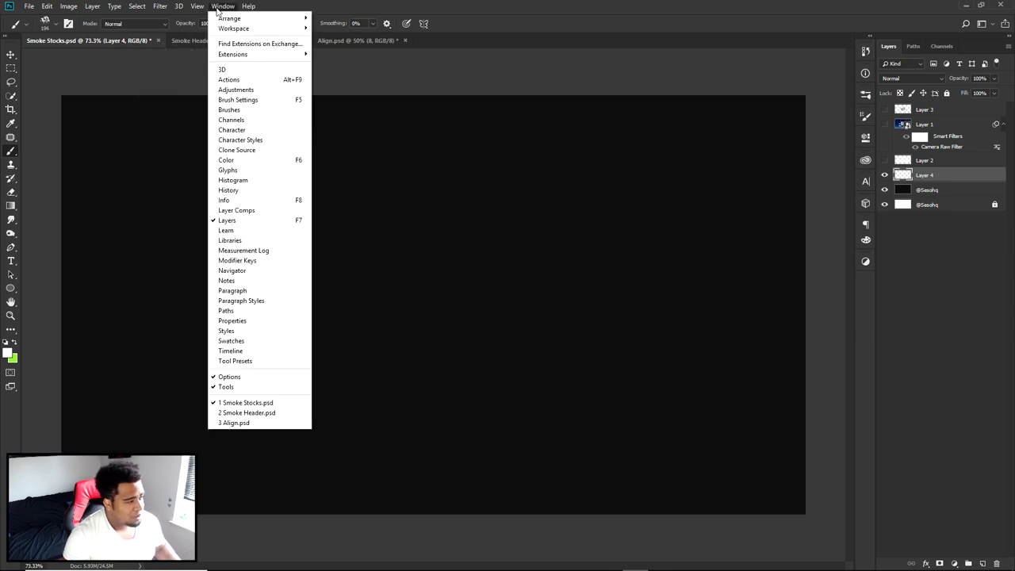
pyautogui.click(238, 100)
pyautogui.click(866, 118)
pyautogui.click(866, 118)
pyautogui.click(866, 117)
pyautogui.click(865, 118)
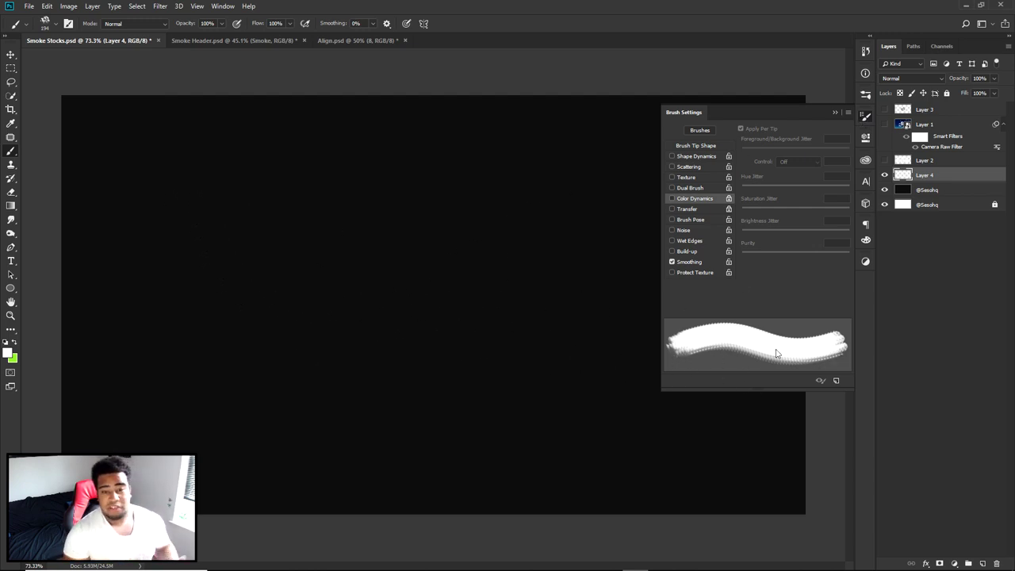
pyautogui.moveTo(131, 140); pyautogui.dragTo(674, 349)
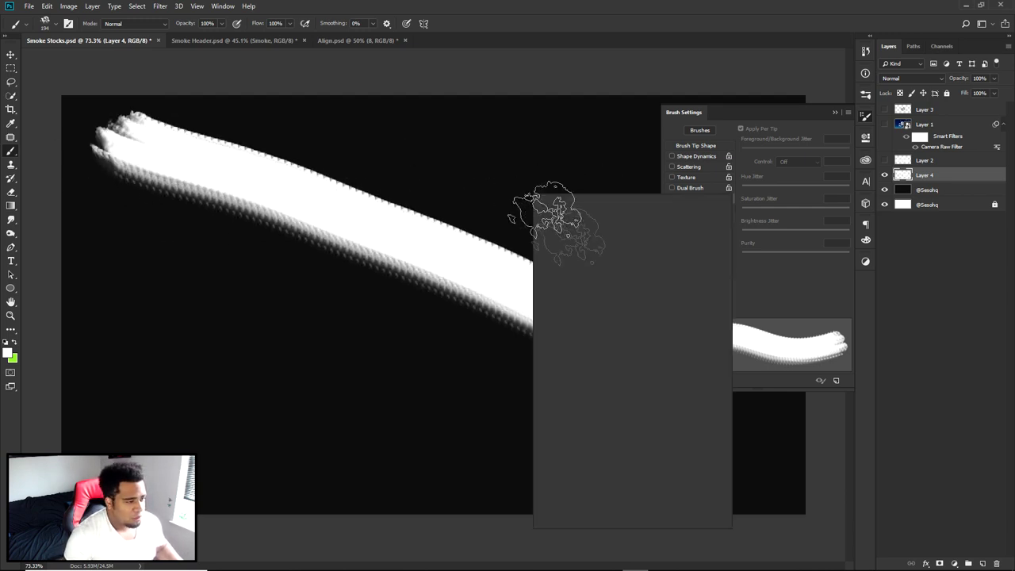
# Try a preset cloud brush with Shape Dynamics and Scattering in strokes across the lower canvas, and undo them.
pyautogui.click(603, 498)
pyautogui.moveTo(146, 305)
pyautogui.mouseDown()
pyautogui.moveTo(508, 433)
pyautogui.moveTo(603, 488)
pyautogui.mouseUp()
pyautogui.moveTo(70, 420)
pyautogui.mouseDown()
pyautogui.moveTo(380, 508)
pyautogui.moveTo(397, 487)
pyautogui.moveTo(730, 528)
pyautogui.moveTo(698, 476)
pyautogui.mouseUp()
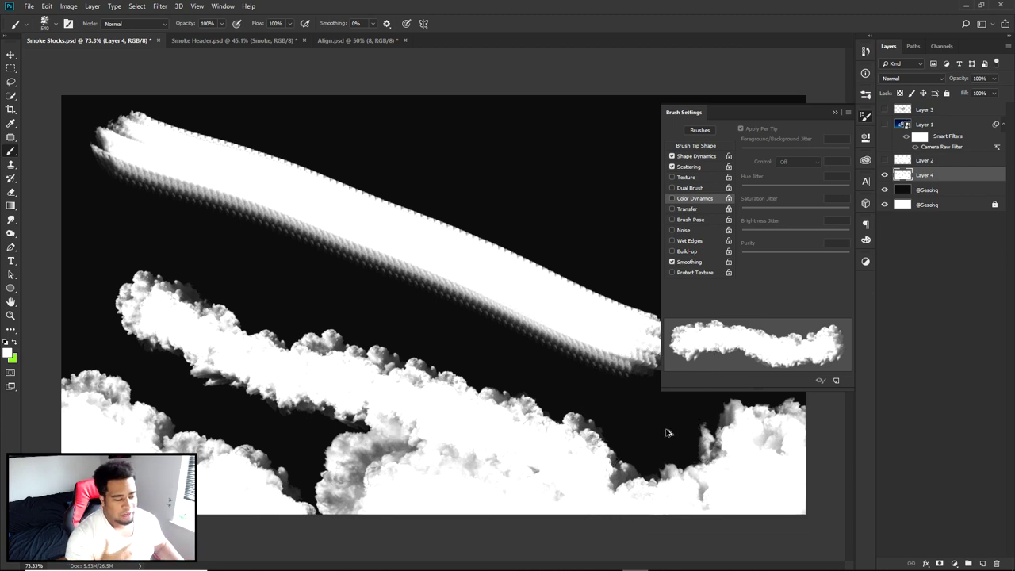
pyautogui.hotkey('ctrl', 'z')
pyautogui.hotkey('ctrl', 'z')
pyautogui.hotkey('ctrl', 'z')
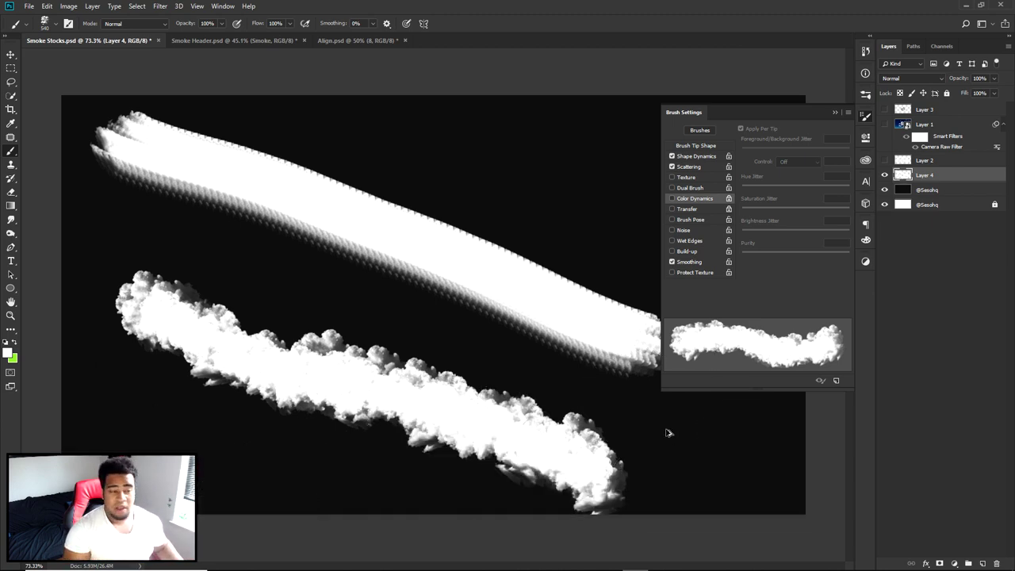
pyautogui.hotkey('ctrl', 'z')
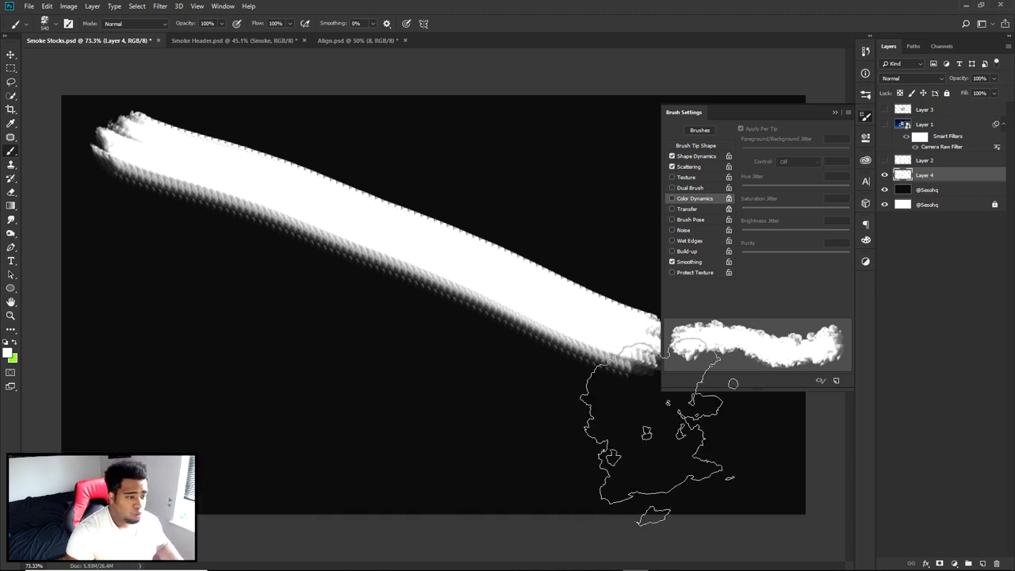
# Select the newly defined 600 px cloud brush preset as the current brush.
pyautogui.rightClick(522, 237)
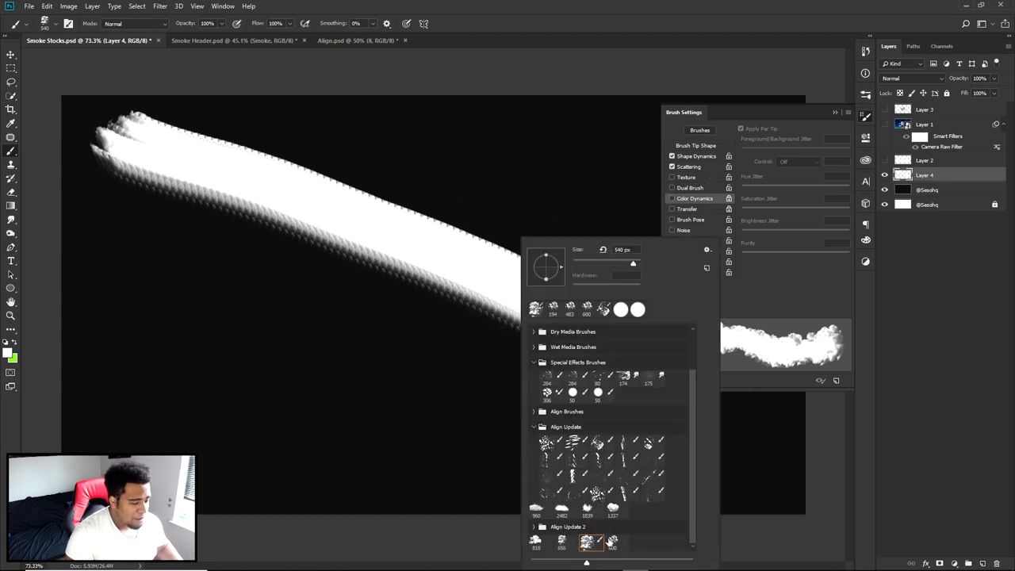
pyautogui.click(612, 542)
pyautogui.moveTo(420, 363); pyautogui.dragTo(397, 362)
pyautogui.rightClick(553, 429)
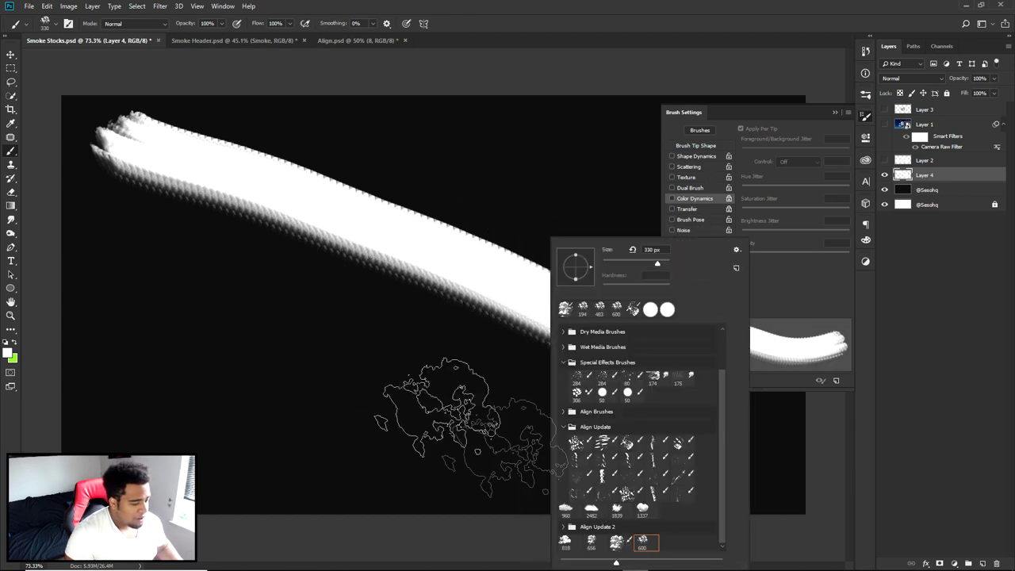
pyautogui.moveTo(324, 358); pyautogui.dragTo(341, 358)
# Paint a second diagonal stroke below the first and stamp clouds along the canvas's bottom edge at up to 600 px.
pyautogui.moveTo(101, 230); pyautogui.dragTo(408, 369)
pyautogui.moveTo(170, 362); pyautogui.dragTo(178, 362)
pyautogui.click(103, 409)
pyautogui.moveTo(204, 433); pyautogui.dragTo(302, 442)
pyautogui.click(210, 440)
pyautogui.click(309, 484)
pyautogui.moveTo(309, 484)
pyautogui.mouseDown()
pyautogui.moveTo(392, 466)
pyautogui.moveTo(531, 479)
pyautogui.moveTo(587, 447)
pyautogui.moveTo(714, 478)
pyautogui.moveTo(734, 446)
pyautogui.mouseUp()
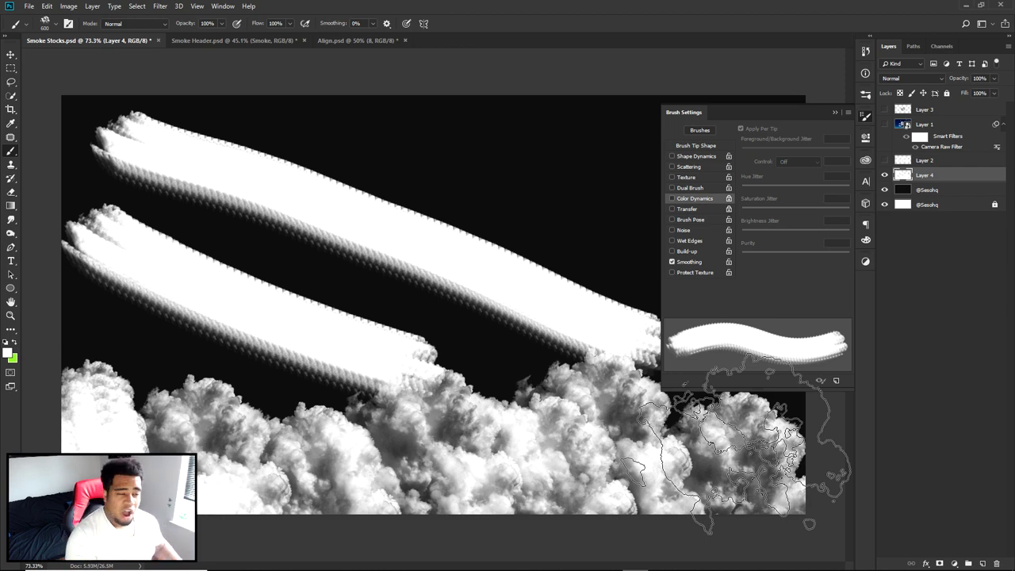
# Undo the cloud stamps and the second diagonal stroke, keeping the first stroke.
pyautogui.hotkey('ctrl', 'z')
pyautogui.hotkey('ctrl', 'z')
pyautogui.hotkey('ctrl', 'z')
pyautogui.hotkey('ctrl', 'z')
pyautogui.hotkey('ctrl', 'z')
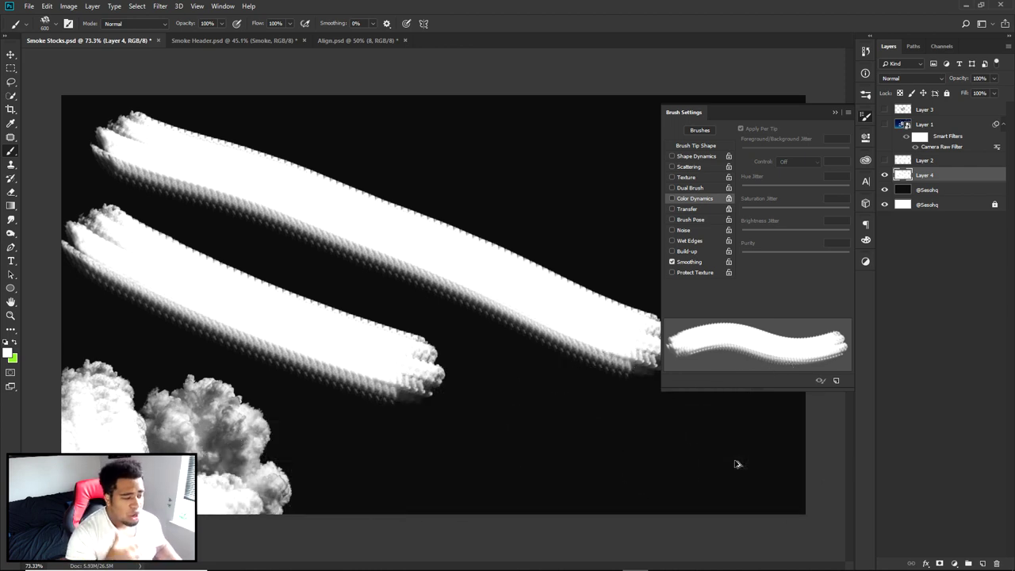
pyautogui.hotkey('ctrl', 'z')
pyautogui.hotkey('ctrl', 'z')
pyautogui.hotkey('ctrl', 'z')
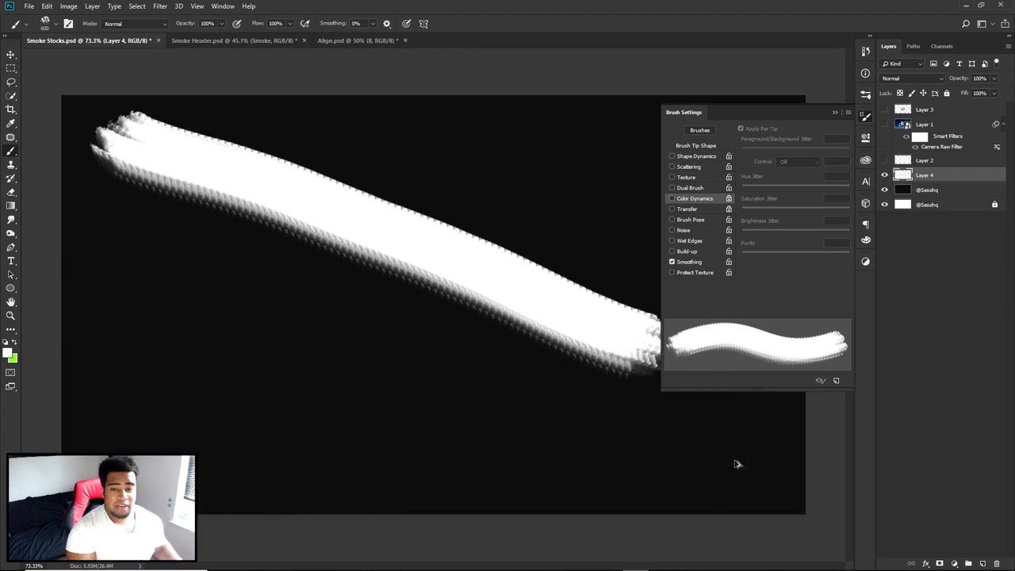
# Enable Shape Dynamics with Scattering off, resize the brush to 289 px and set Size Jitter to 100%.
pyautogui.click(696, 156)
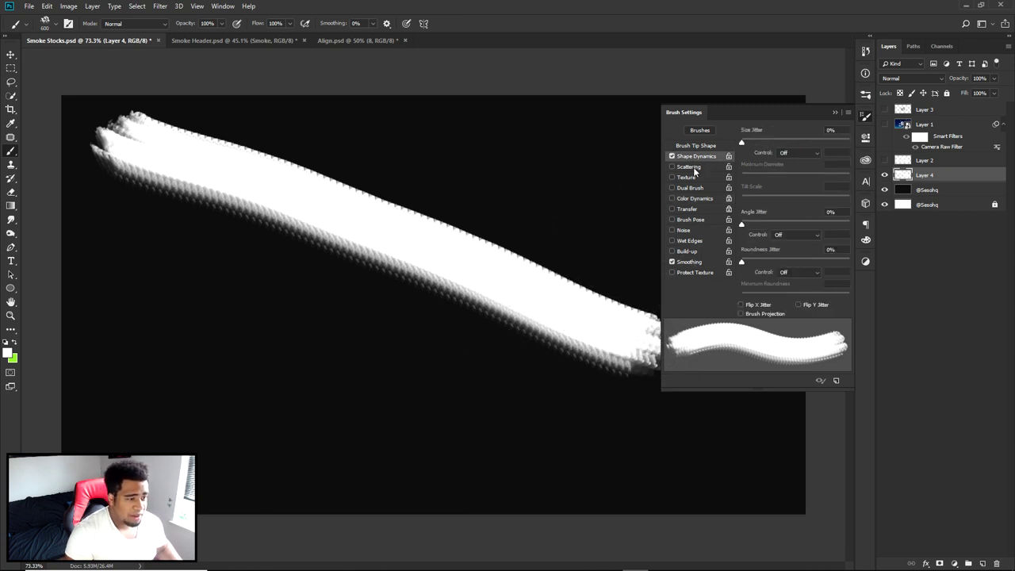
pyautogui.click(690, 167)
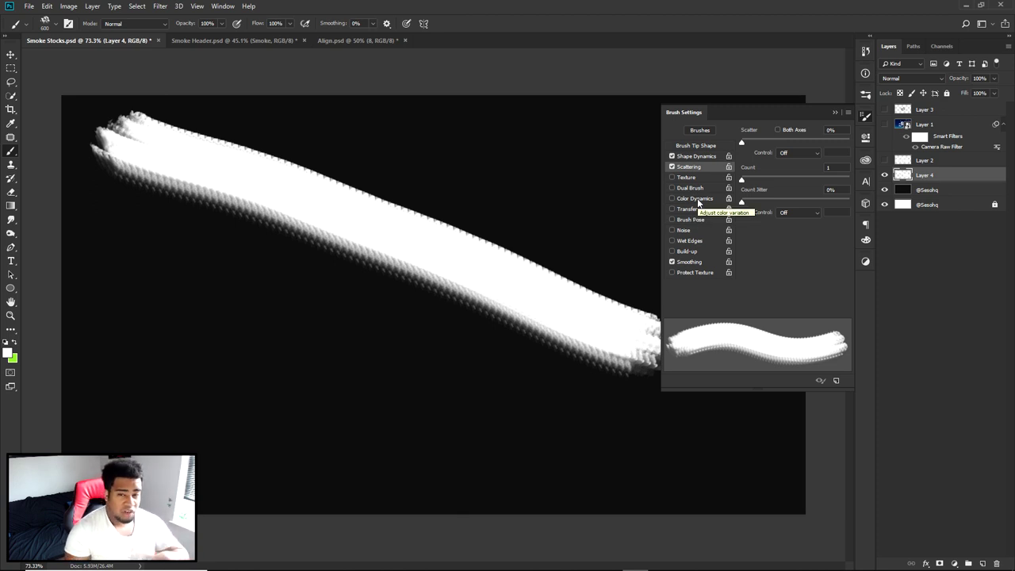
pyautogui.click(673, 165)
pyautogui.click(684, 158)
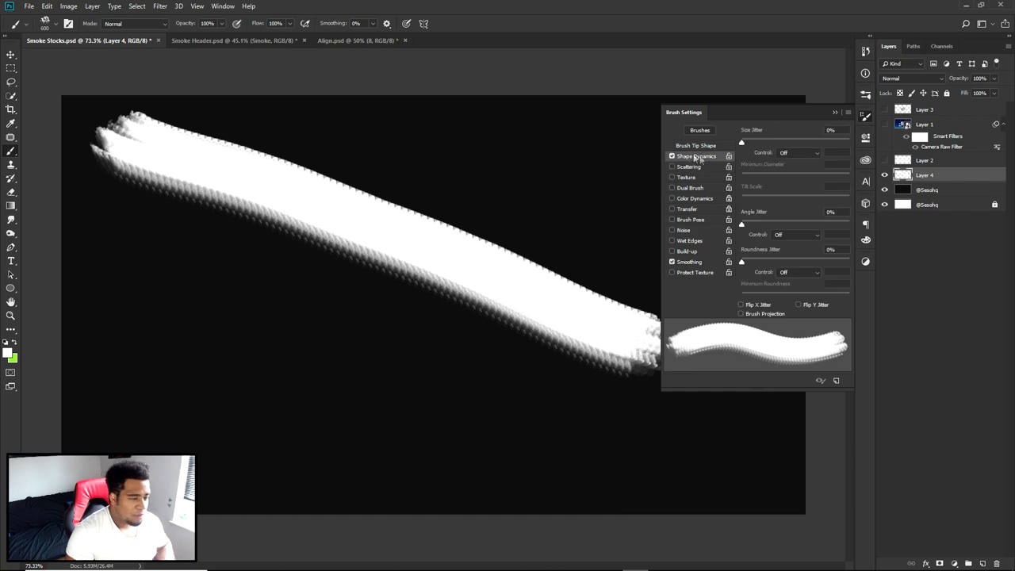
pyautogui.moveTo(476, 306)
pyautogui.mouseDown()
pyautogui.moveTo(423, 312)
pyautogui.moveTo(468, 300)
pyautogui.mouseUp()
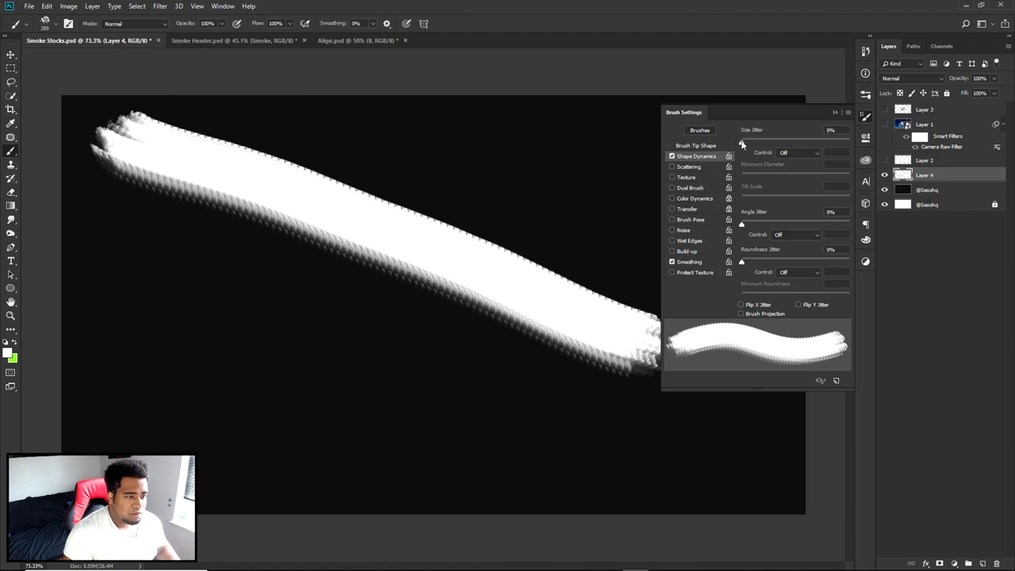
pyautogui.moveTo(742, 143); pyautogui.dragTo(852, 141)
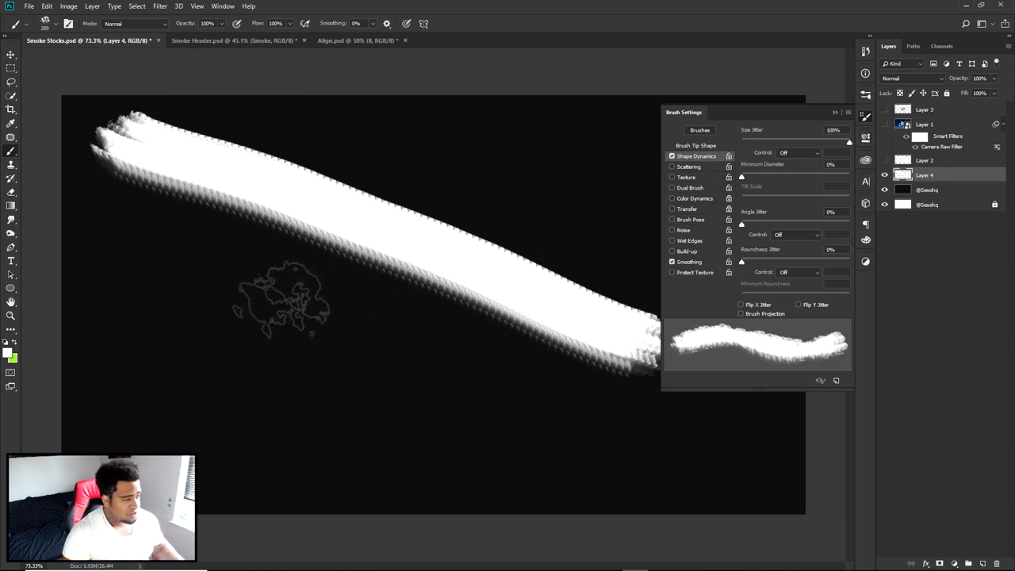
# Stamp eight clouds below the diagonal stroke and paint another diagonal stroke above it to test the size jitter.
pyautogui.click(150, 301)
pyautogui.click(258, 320)
pyautogui.click(366, 356)
pyautogui.click(200, 400)
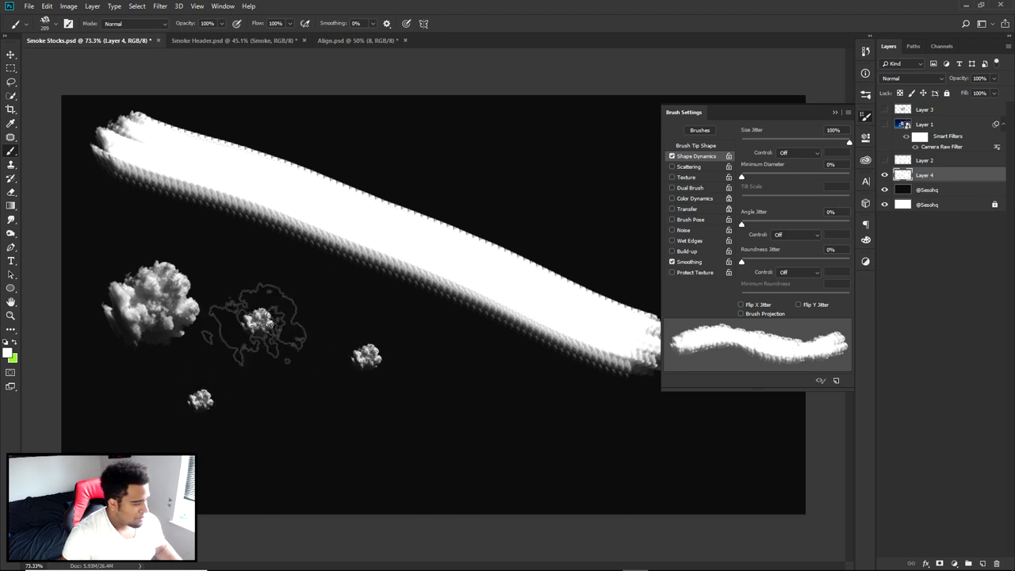
pyautogui.click(273, 409)
pyautogui.click(405, 418)
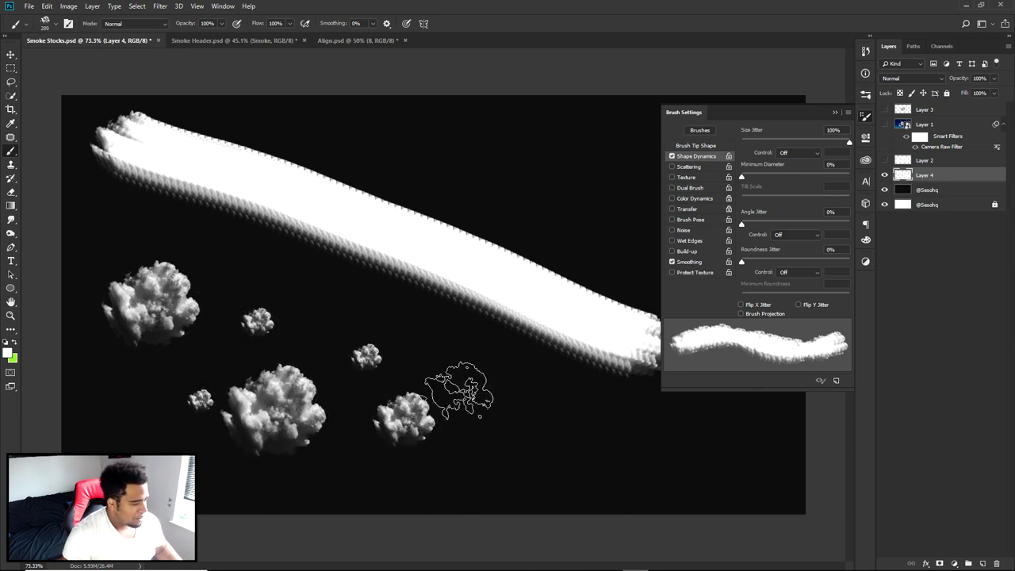
pyautogui.click(536, 407)
pyautogui.click(452, 339)
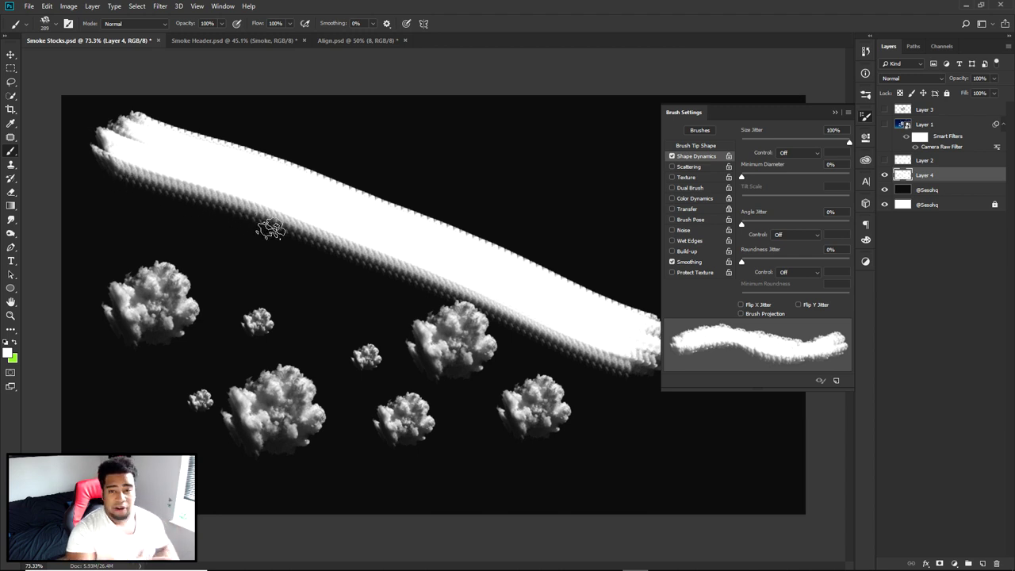
pyautogui.moveTo(341, 100); pyautogui.dragTo(542, 184)
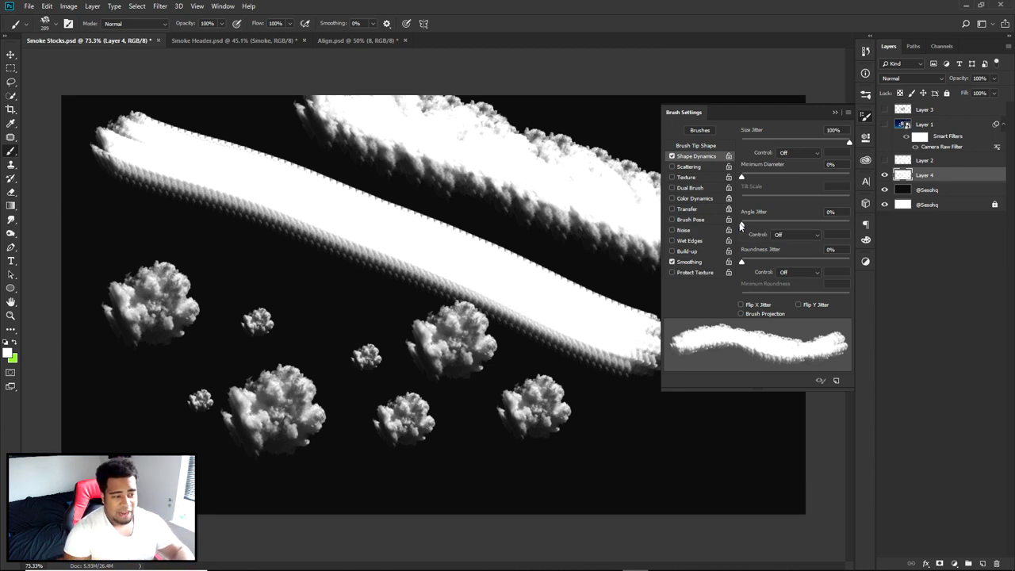
# Set the brush's Angle Jitter to 40% and add a new layer above Layer 4.
pyautogui.moveTo(744, 226)
pyautogui.mouseDown()
pyautogui.moveTo(793, 227)
pyautogui.moveTo(730, 232)
pyautogui.moveTo(869, 232)
pyautogui.mouseUp()
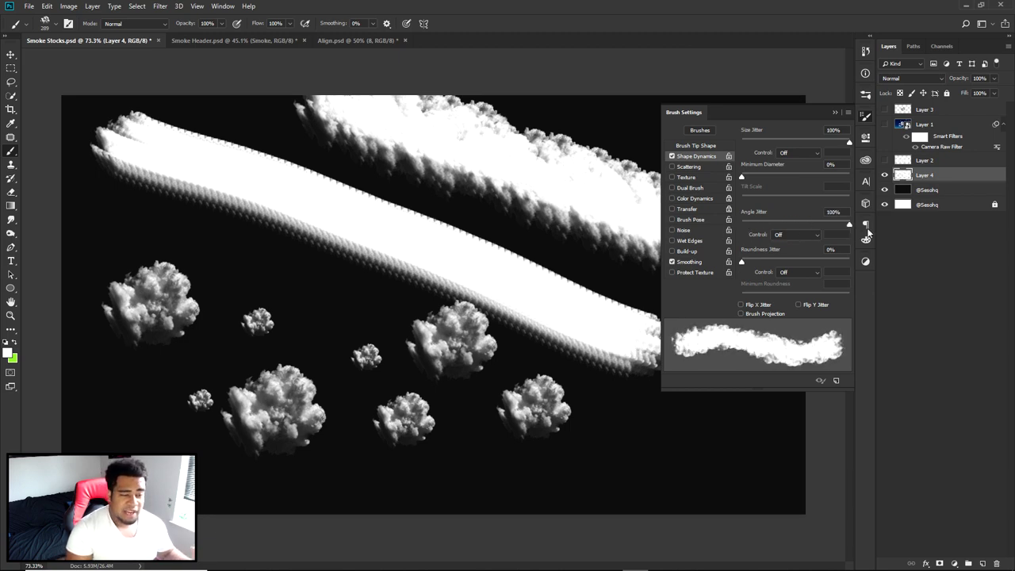
pyautogui.moveTo(867, 228)
pyautogui.mouseDown()
pyautogui.moveTo(723, 228)
pyautogui.moveTo(785, 227)
pyautogui.mouseUp()
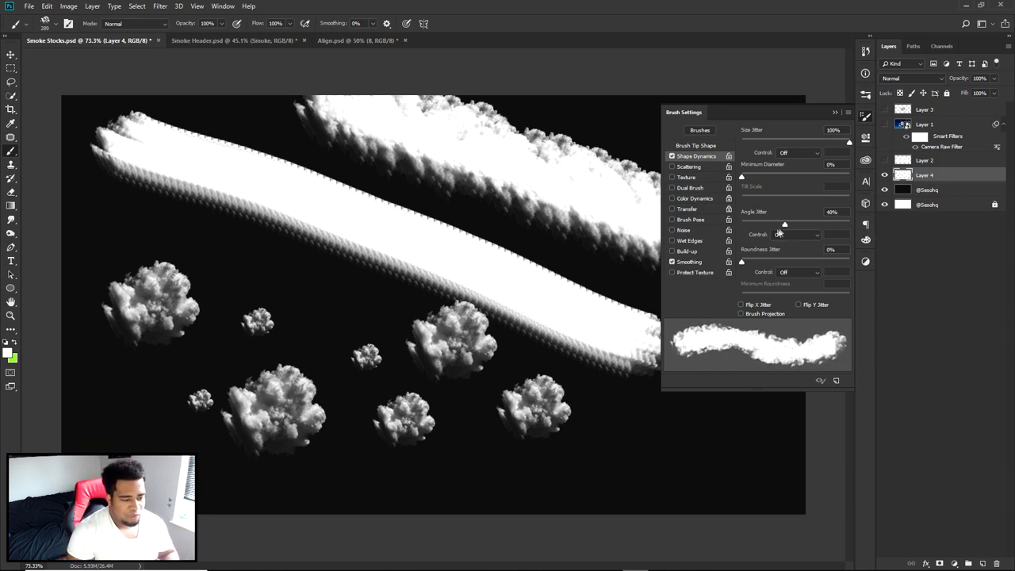
pyautogui.click(983, 564)
# Erase the individual cloud stamps from Layer 4.
pyautogui.click(922, 191)
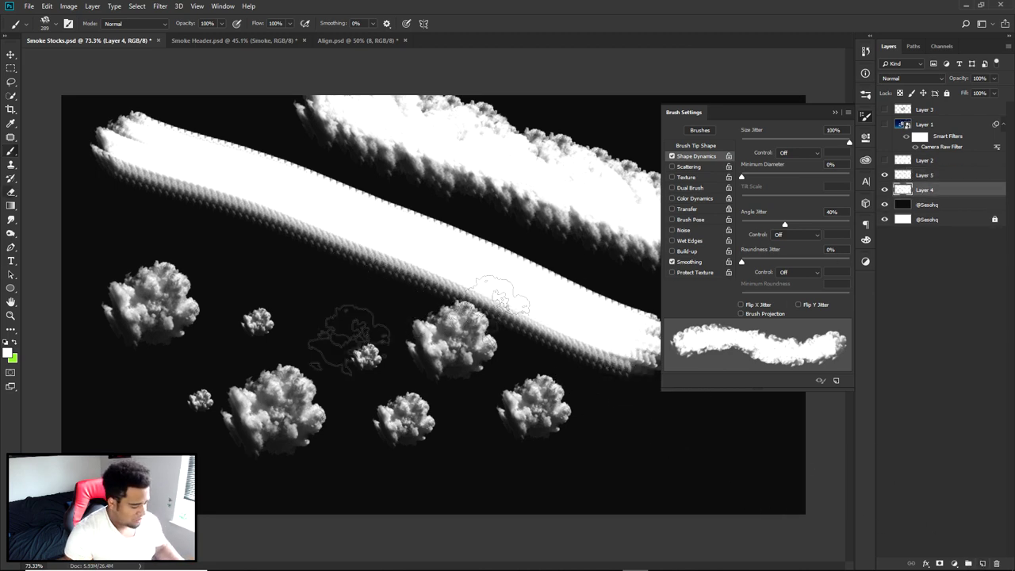
pyautogui.press('e')
pyautogui.moveTo(314, 411)
pyautogui.mouseDown()
pyautogui.moveTo(435, 393)
pyautogui.moveTo(421, 355)
pyautogui.moveTo(496, 400)
pyautogui.moveTo(444, 356)
pyautogui.mouseUp()
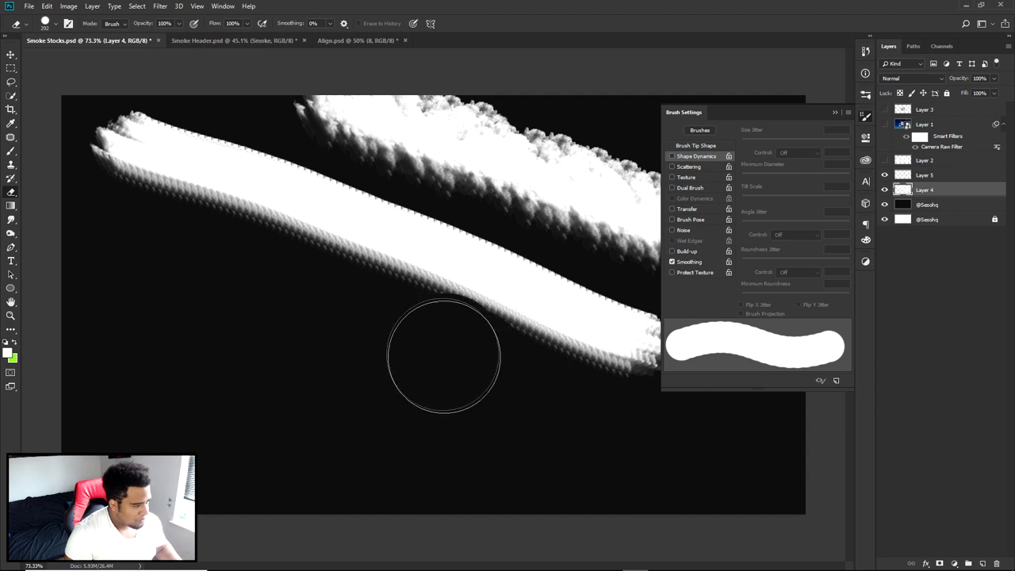
# On Layer 5, paint a diagonal cloud stroke below the existing ones and stamp four separate clouds beneath it.
pyautogui.click(927, 175)
pyautogui.press('b')
pyautogui.moveTo(95, 242); pyautogui.dragTo(526, 419)
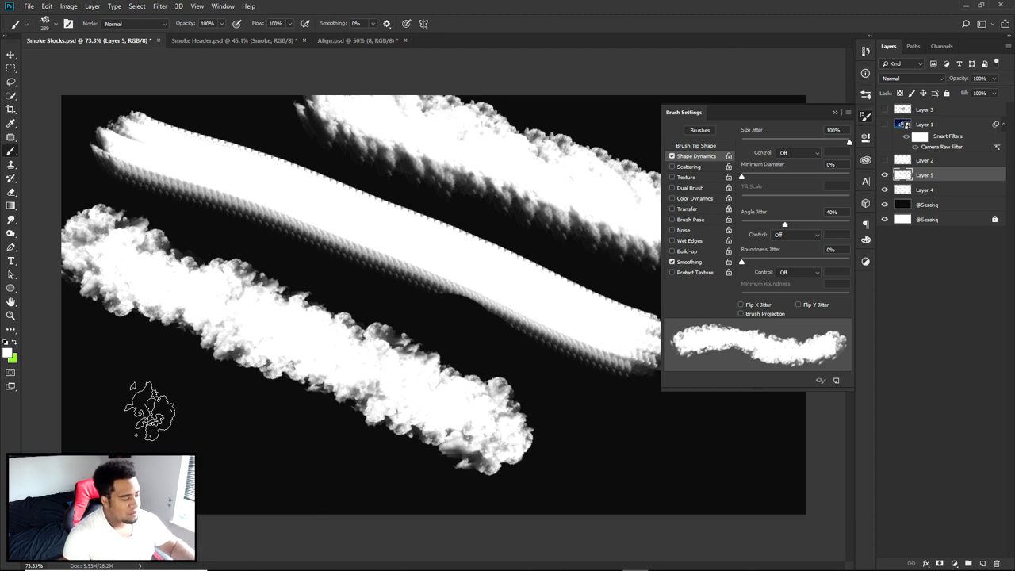
pyautogui.click(114, 402)
pyautogui.click(183, 430)
pyautogui.click(268, 443)
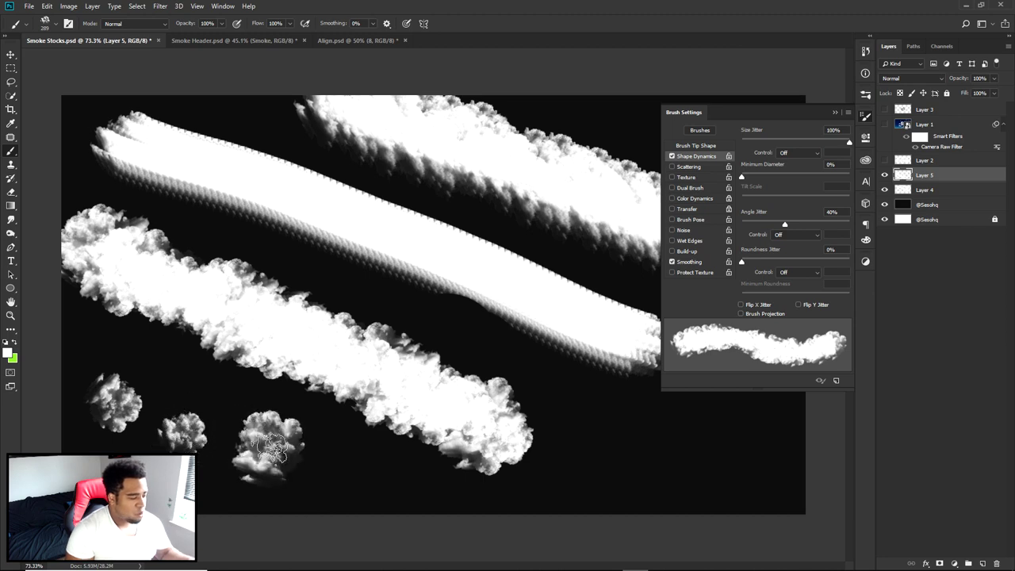
pyautogui.click(345, 474)
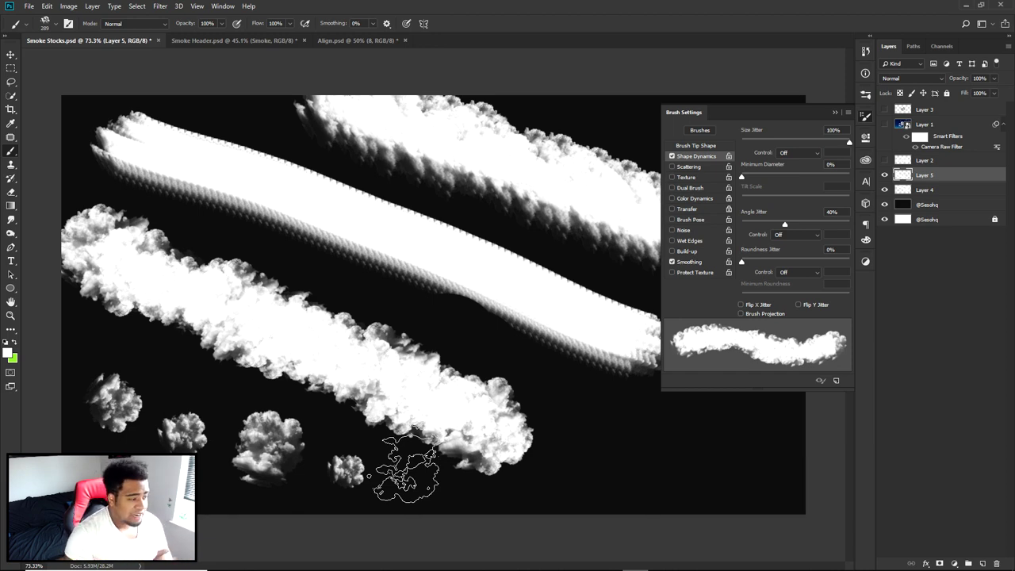
# Hide Layers 4 and 5 and build up clouds on a new layer from the left edge along the bottom at 745 px.
pyautogui.click(634, 500)
pyautogui.moveTo(634, 539)
pyautogui.mouseDown()
pyautogui.moveTo(603, 508)
pyautogui.moveTo(512, 491)
pyautogui.mouseUp()
pyautogui.click(884, 176)
pyautogui.click(983, 563)
pyautogui.moveTo(104, 337); pyautogui.dragTo(198, 413)
pyautogui.moveTo(307, 488)
pyautogui.mouseDown()
pyautogui.moveTo(608, 496)
pyautogui.moveTo(681, 429)
pyautogui.mouseUp()
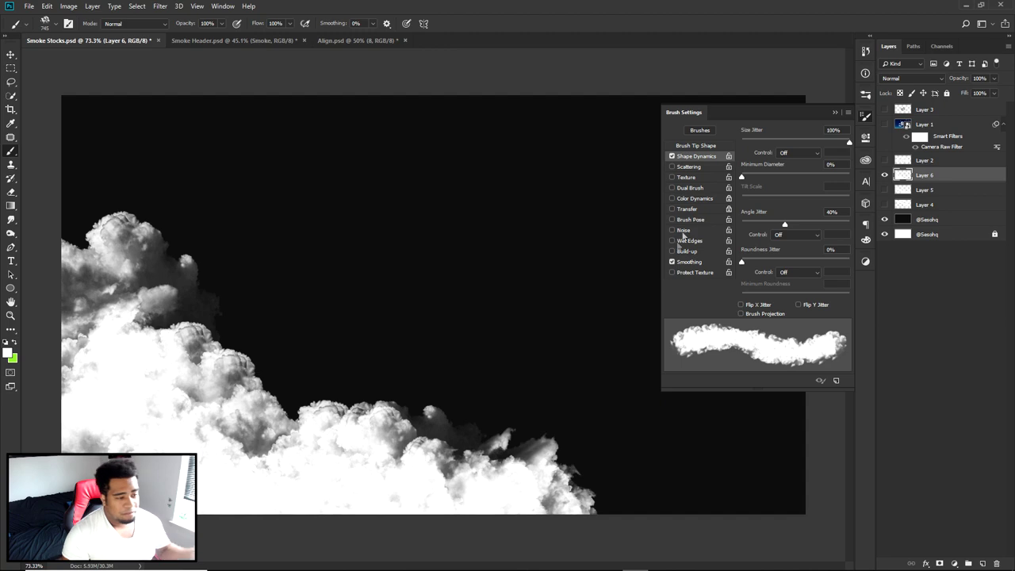
# Enable Scattering with Scatter at 1000% and stamp a cloud in the upper middle of the canvas.
pyautogui.click(689, 168)
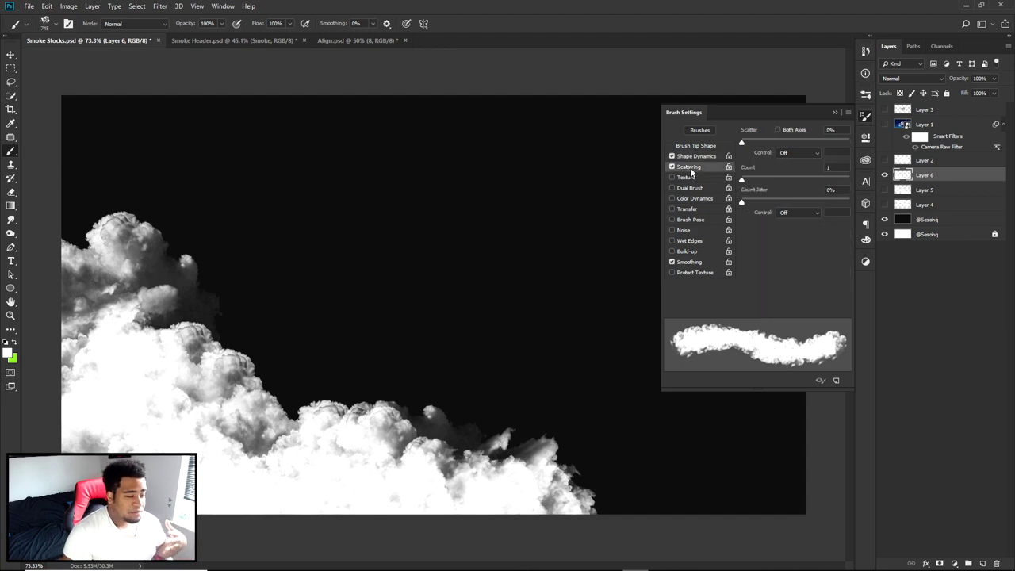
pyautogui.moveTo(741, 142); pyautogui.dragTo(849, 142)
pyautogui.click(484, 246)
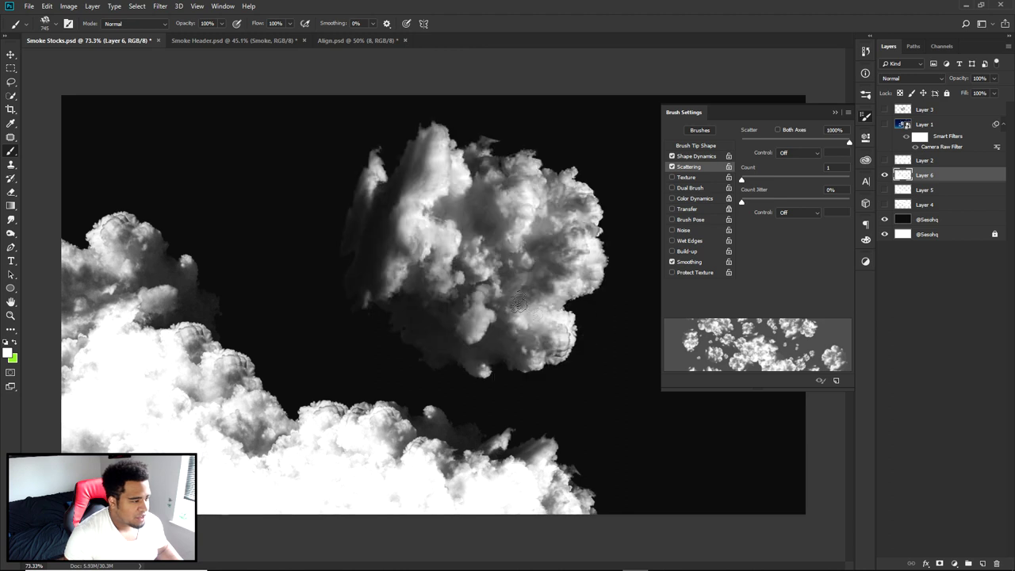
# Paint scattered clouds over the upper left of Layer 6, and small ones mid-canvas on a new layer with Layer 6 hidden.
pyautogui.click(210, 182)
pyautogui.moveTo(283, 193)
pyautogui.mouseDown()
pyautogui.moveTo(306, 230)
pyautogui.moveTo(465, 299)
pyautogui.moveTo(450, 274)
pyautogui.mouseUp()
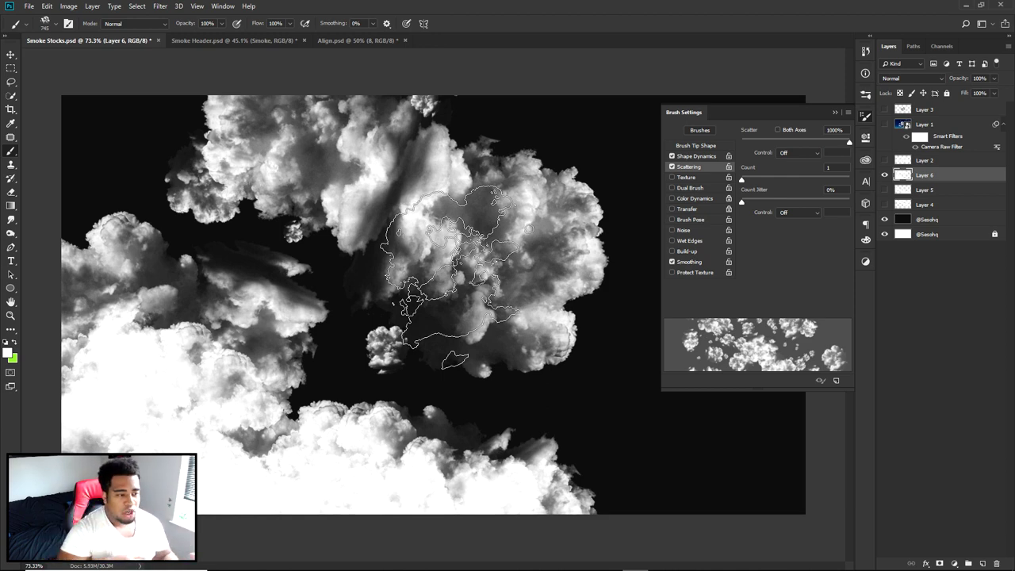
pyautogui.click(886, 174)
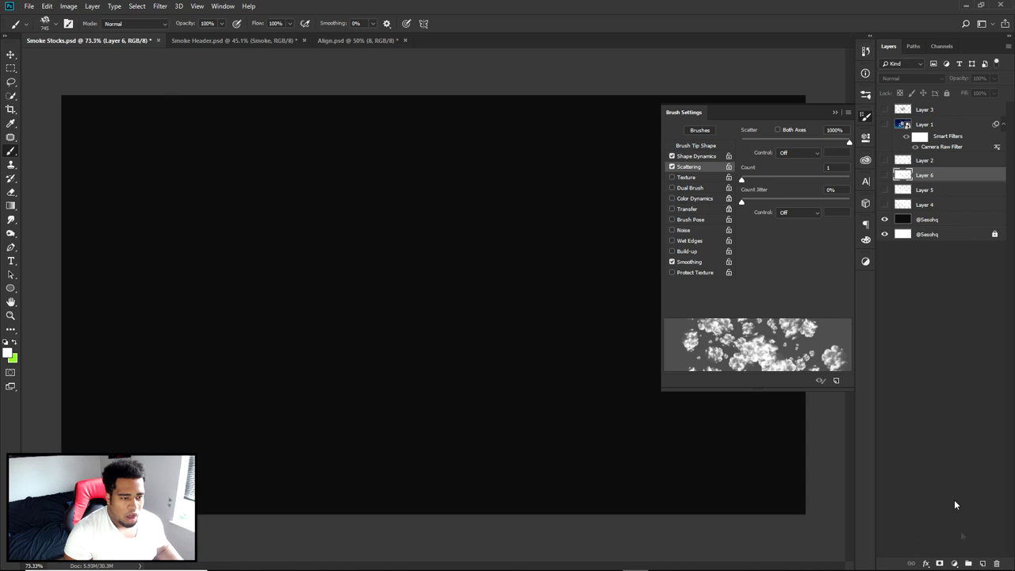
pyautogui.click(982, 564)
pyautogui.moveTo(389, 315)
pyautogui.mouseDown()
pyautogui.moveTo(359, 290)
pyautogui.moveTo(461, 356)
pyautogui.moveTo(560, 394)
pyautogui.mouseUp()
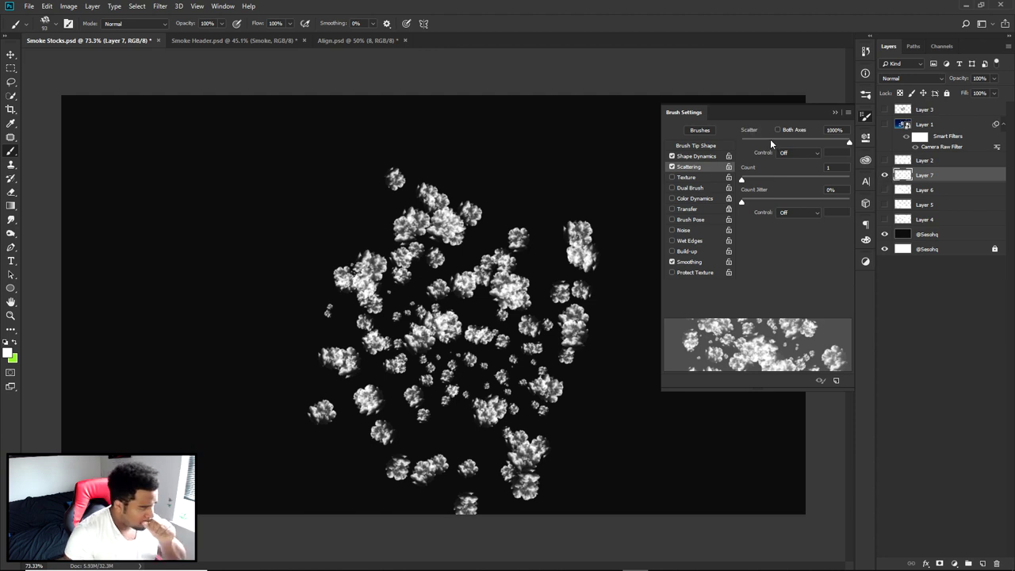
# Reduce the brush's Scatter to 30%.
pyautogui.moveTo(767, 139); pyautogui.dragTo(745, 147)
pyautogui.click(839, 130)
pyautogui.write('30')
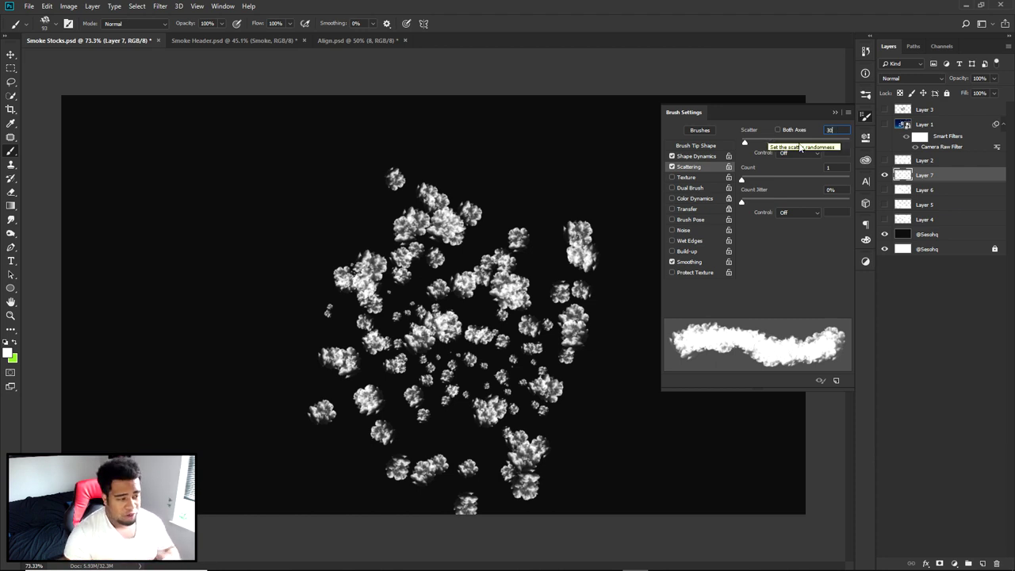
# Hide Layer 7 and, on a new layer, paint three cloud strokes across the upper canvas and a wide one beneath them.
pyautogui.click(885, 175)
pyautogui.click(982, 564)
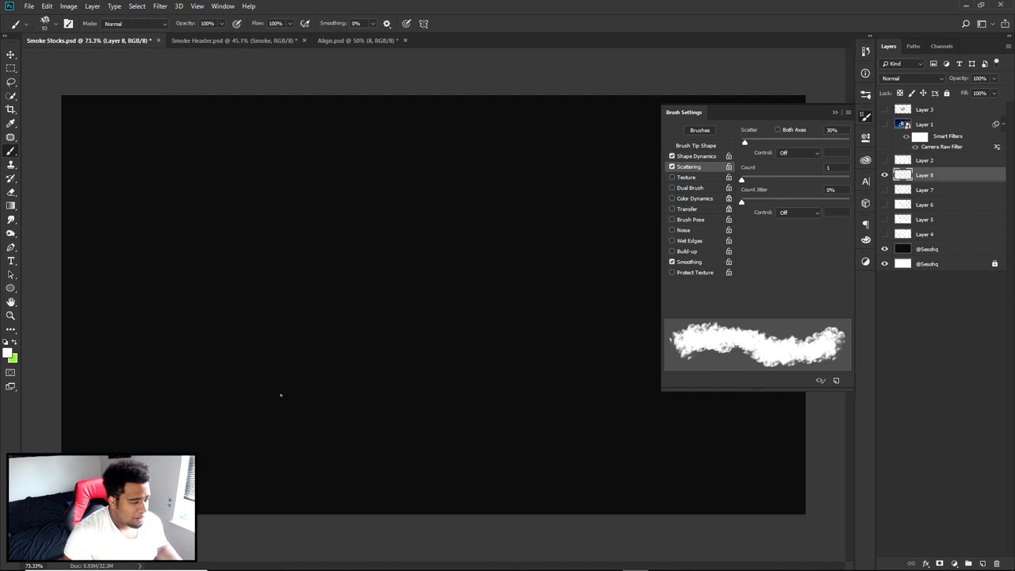
pyautogui.moveTo(188, 216); pyautogui.dragTo(189, 210)
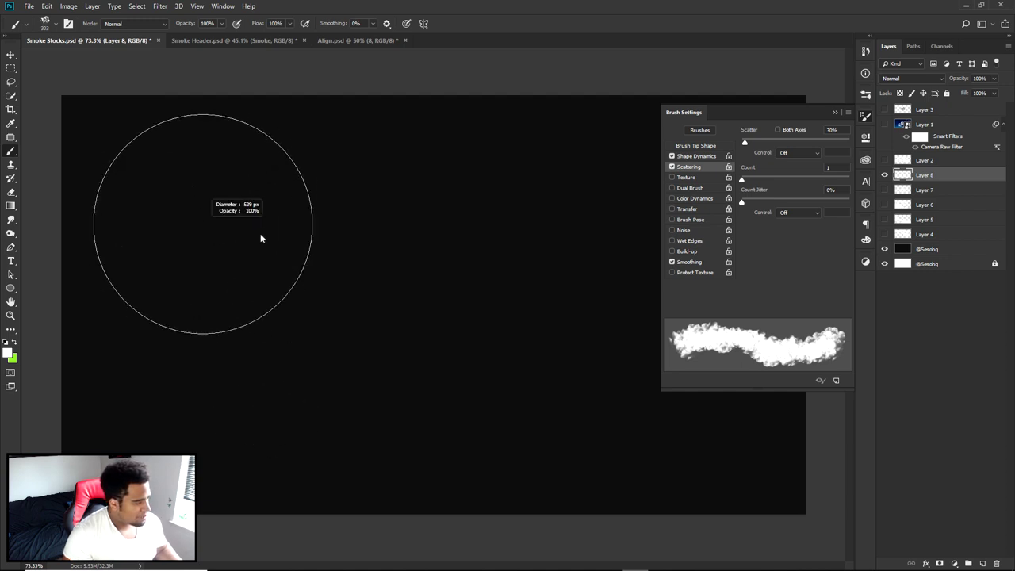
pyautogui.click(188, 209)
pyautogui.moveTo(242, 229); pyautogui.dragTo(301, 230)
pyautogui.click(431, 227)
pyautogui.moveTo(249, 370)
pyautogui.mouseDown()
pyautogui.moveTo(360, 369)
pyautogui.moveTo(553, 394)
pyautogui.mouseUp()
pyautogui.moveTo(589, 256)
pyautogui.mouseDown()
pyautogui.moveTo(559, 228)
pyautogui.moveTo(591, 170)
pyautogui.mouseUp()
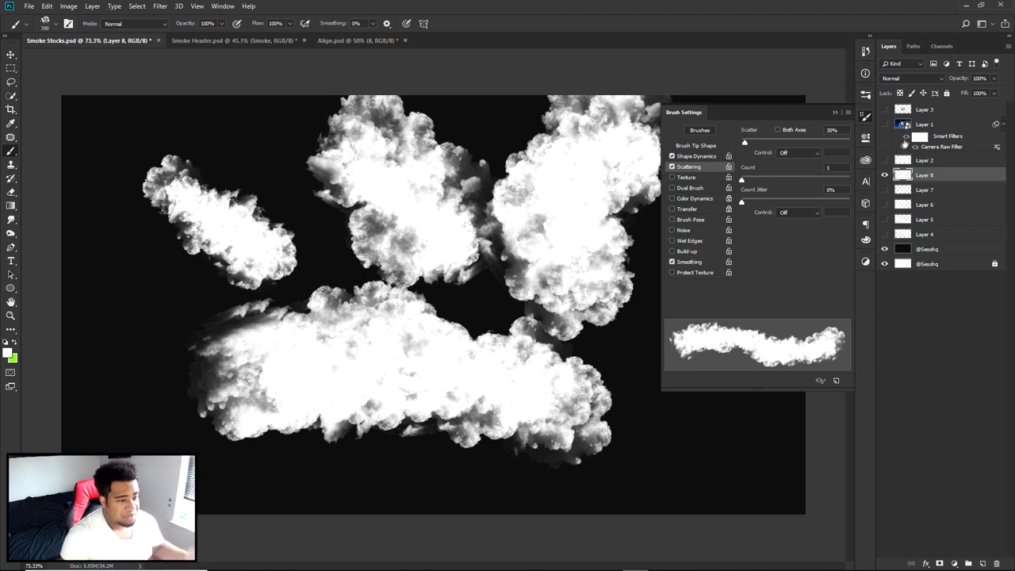
# Hide Layer 8 and, on a new layer, paint clouds from the right edge along the bottom at 638 px.
pyautogui.click(866, 118)
pyautogui.click(886, 174)
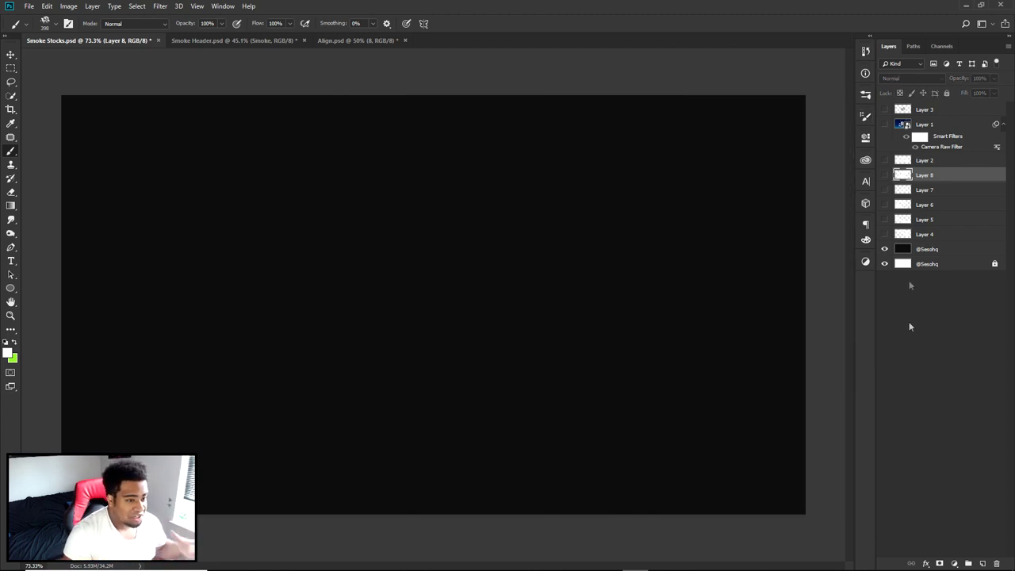
pyautogui.click(982, 563)
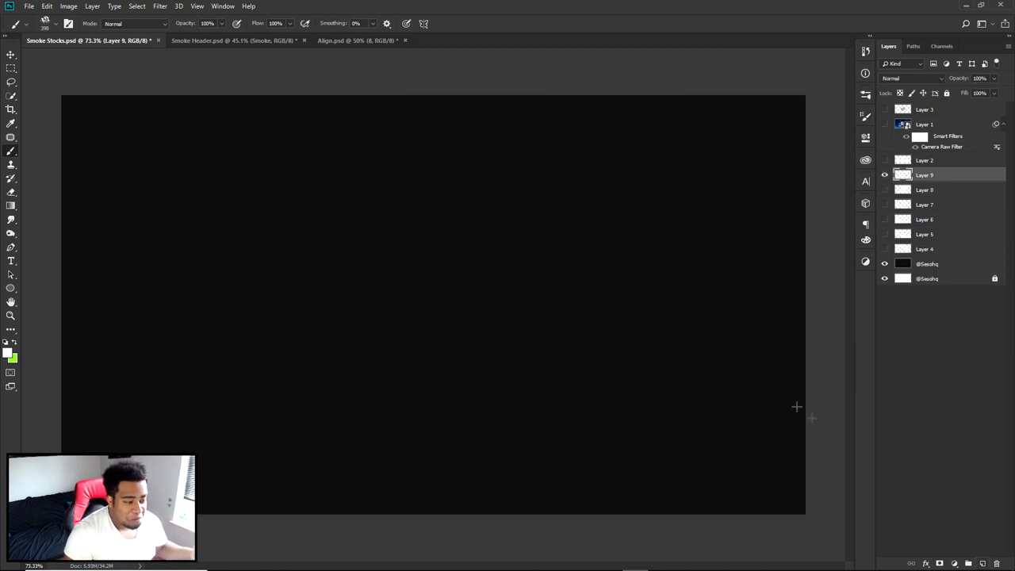
pyautogui.keyDown('alt'); pyautogui.rightClick(618, 289); pyautogui.keyUp('alt')
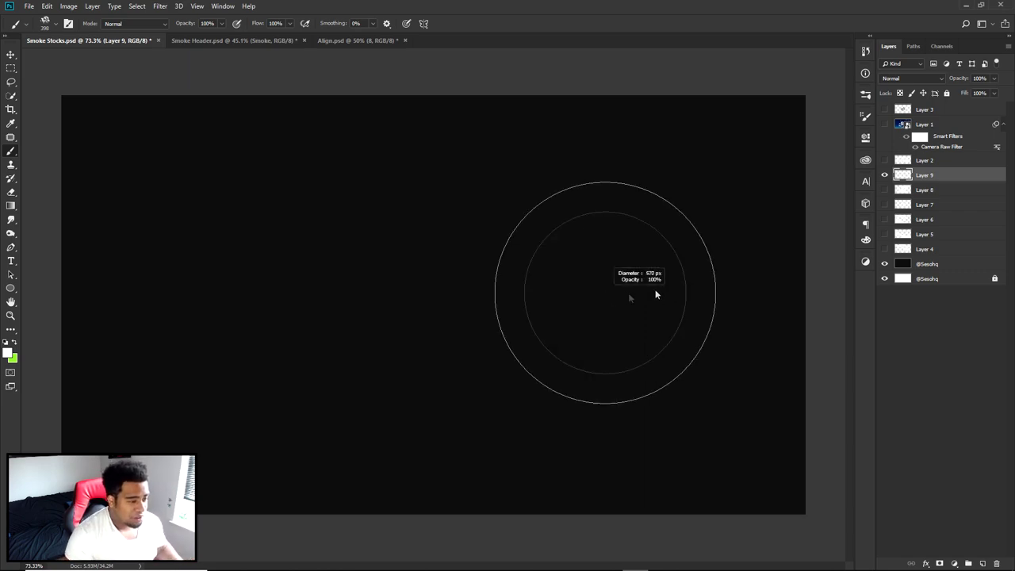
pyautogui.moveTo(783, 363)
pyautogui.mouseDown()
pyautogui.moveTo(544, 521)
pyautogui.moveTo(708, 456)
pyautogui.moveTo(566, 370)
pyautogui.moveTo(589, 272)
pyautogui.mouseUp()
# Enable Color Dynamics for the brush and paint a white and green cloud band across the top of Layer 9.
pyautogui.click(866, 117)
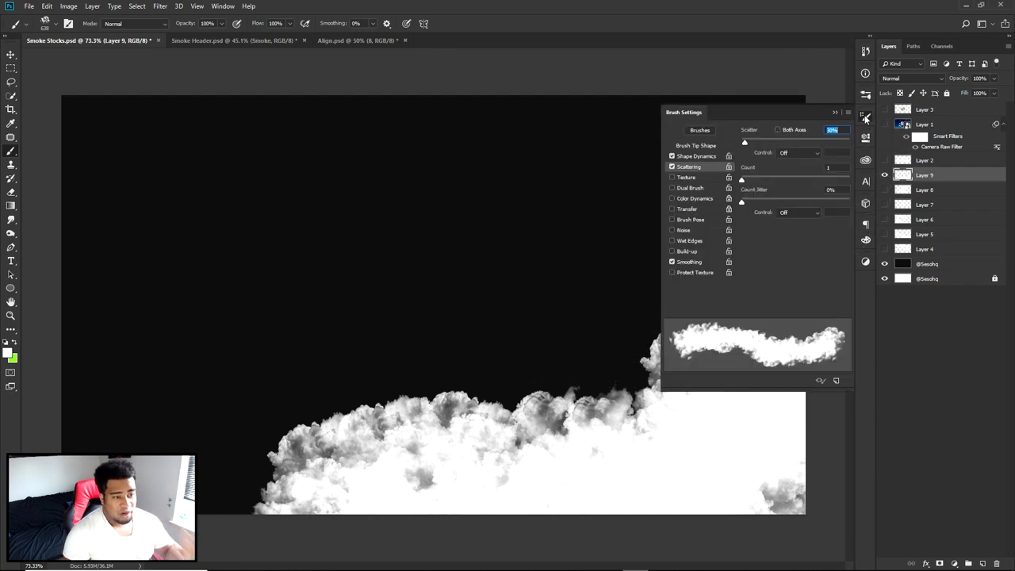
pyautogui.click(698, 198)
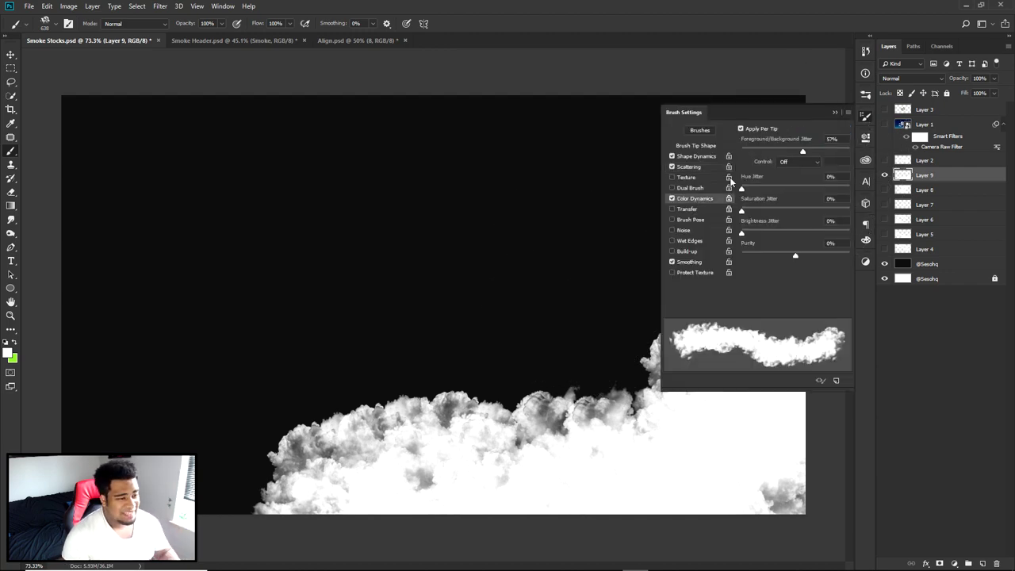
pyautogui.click(8, 354)
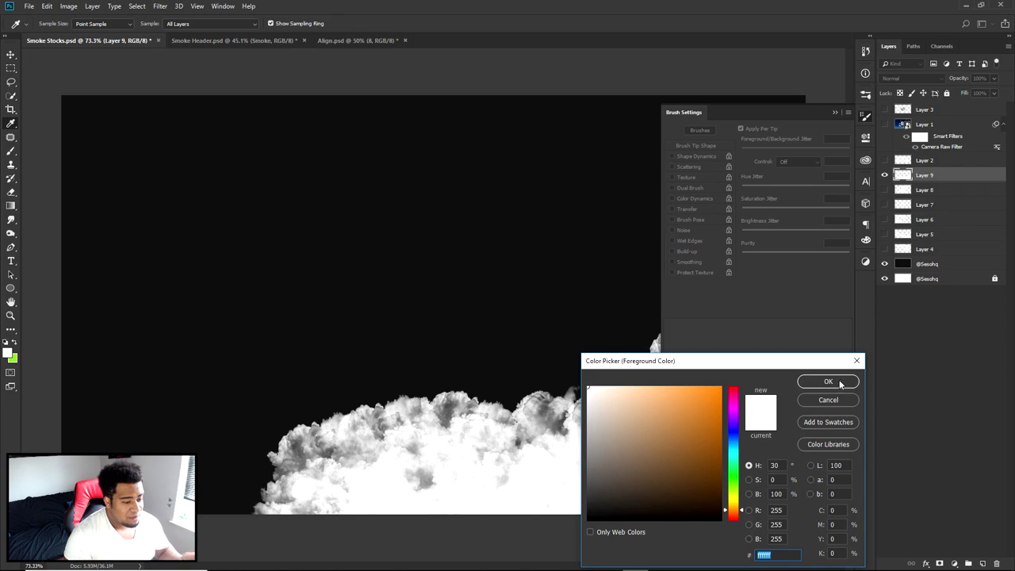
pyautogui.click(828, 381)
pyautogui.click(867, 117)
pyautogui.moveTo(150, 198)
pyautogui.mouseDown()
pyautogui.moveTo(283, 193)
pyautogui.moveTo(521, 215)
pyautogui.moveTo(691, 204)
pyautogui.moveTo(718, 218)
pyautogui.mouseUp()
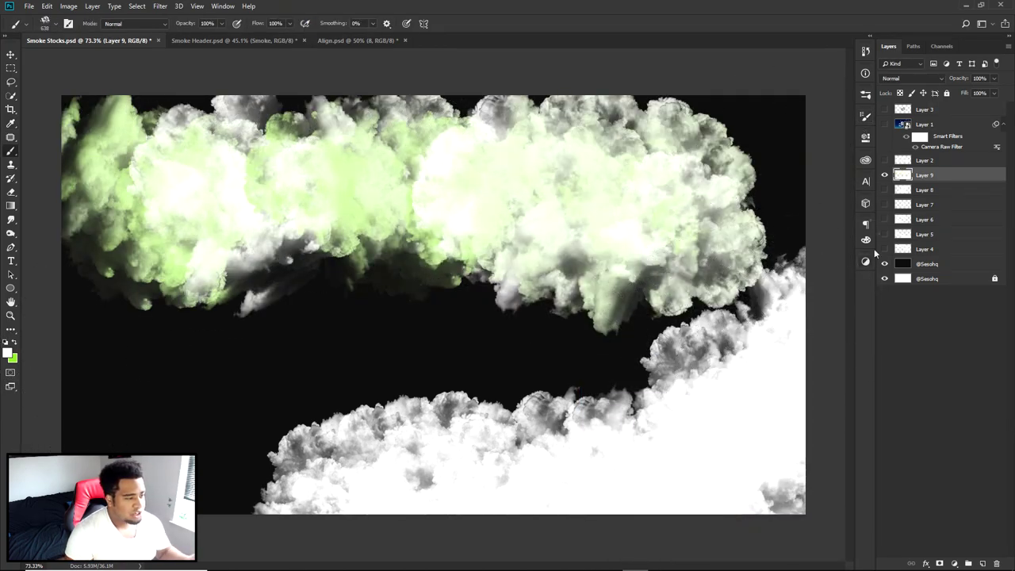
# Hide Layer 9 and fill the lower-left half of a new layer with green and white clouds up to a diagonal edge.
pyautogui.click(885, 175)
pyautogui.click(982, 563)
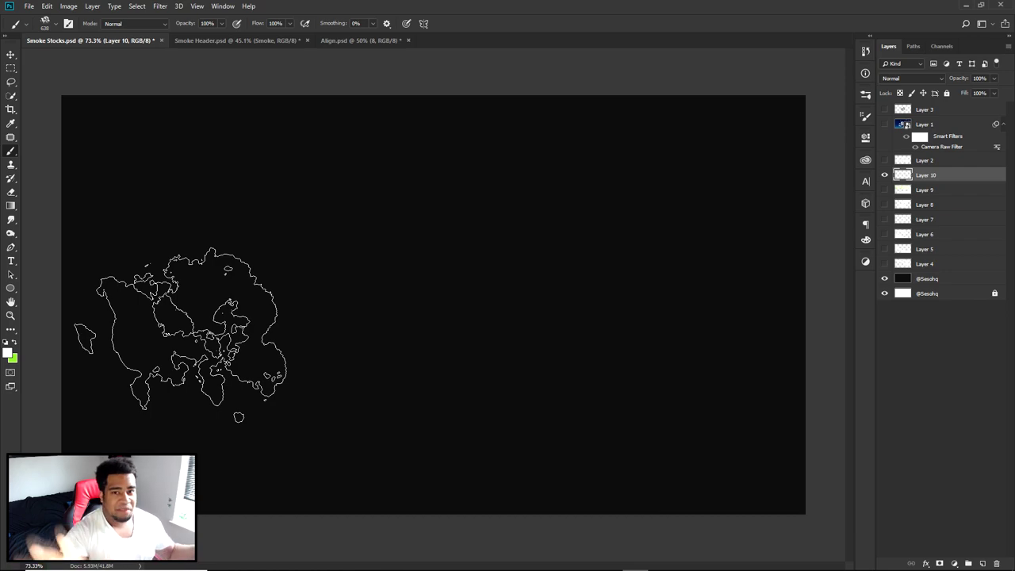
pyautogui.moveTo(125, 317)
pyautogui.mouseDown()
pyautogui.moveTo(373, 510)
pyautogui.moveTo(388, 508)
pyautogui.mouseUp()
pyautogui.moveTo(86, 165)
pyautogui.mouseDown()
pyautogui.moveTo(254, 293)
pyautogui.moveTo(675, 551)
pyautogui.mouseUp()
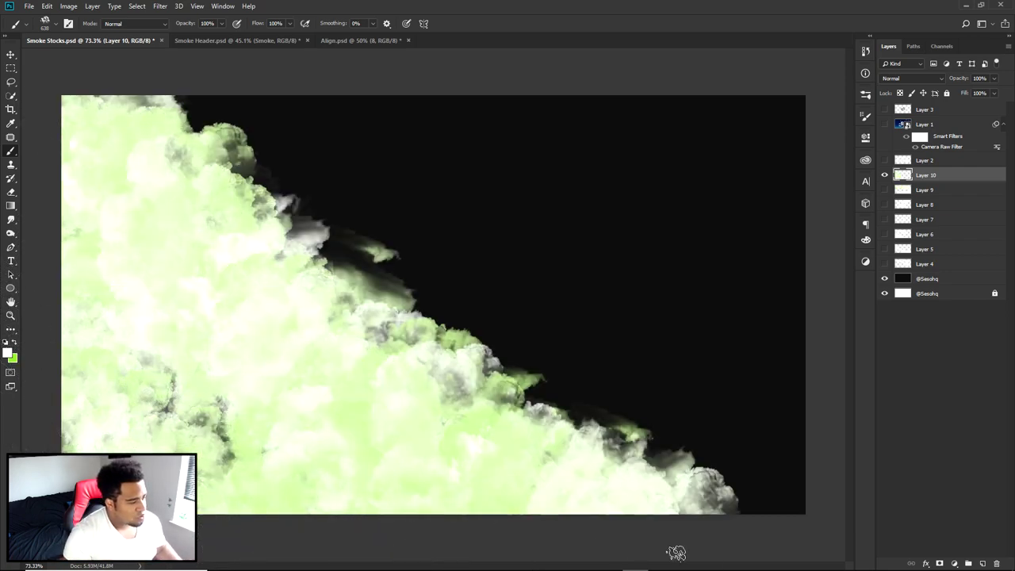
# Undo the last cloud strokes on Layer 10 and paint clouds from the right edge along the bottom toward the middle at 769 px.
pyautogui.hotkey('ctrl', 'z')
pyautogui.hotkey('ctrl', 'z')
pyautogui.hotkey('ctrl', 'z')
pyautogui.hotkey('ctrl', 'z')
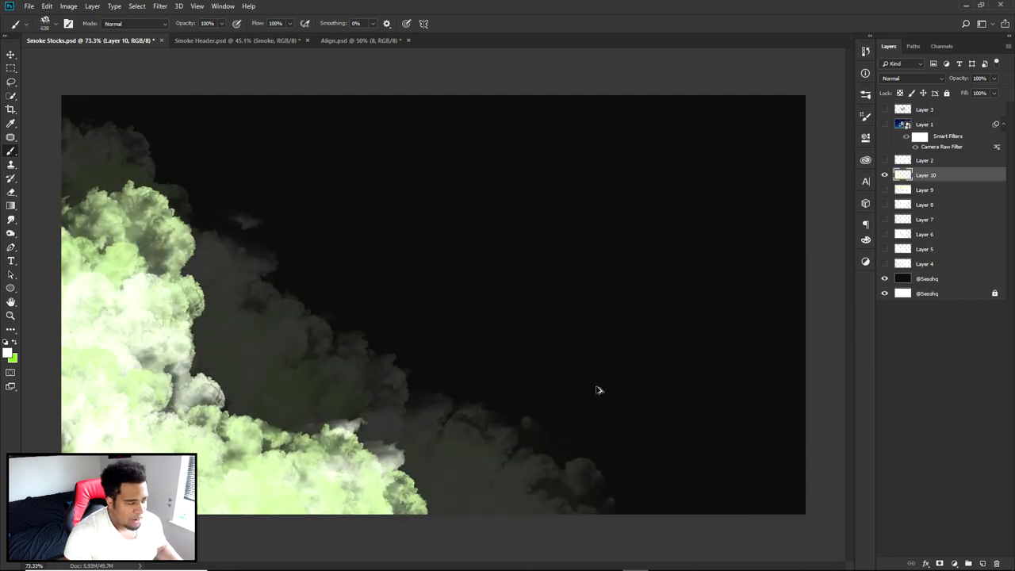
pyautogui.moveTo(812, 403)
pyautogui.mouseDown()
pyautogui.moveTo(368, 547)
pyautogui.moveTo(738, 341)
pyautogui.moveTo(683, 349)
pyautogui.mouseUp()
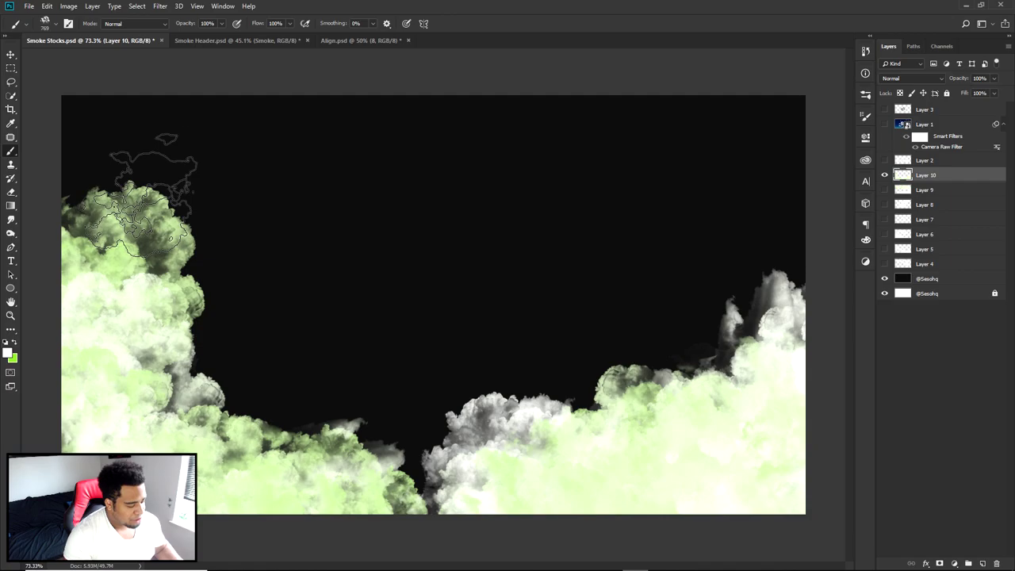
# Take a screen capture of the canvas area, mark over the clouds on its left side, and discard the capture.
pyautogui.press('Print')
pyautogui.moveTo(38, 65); pyautogui.dragTo(847, 544)
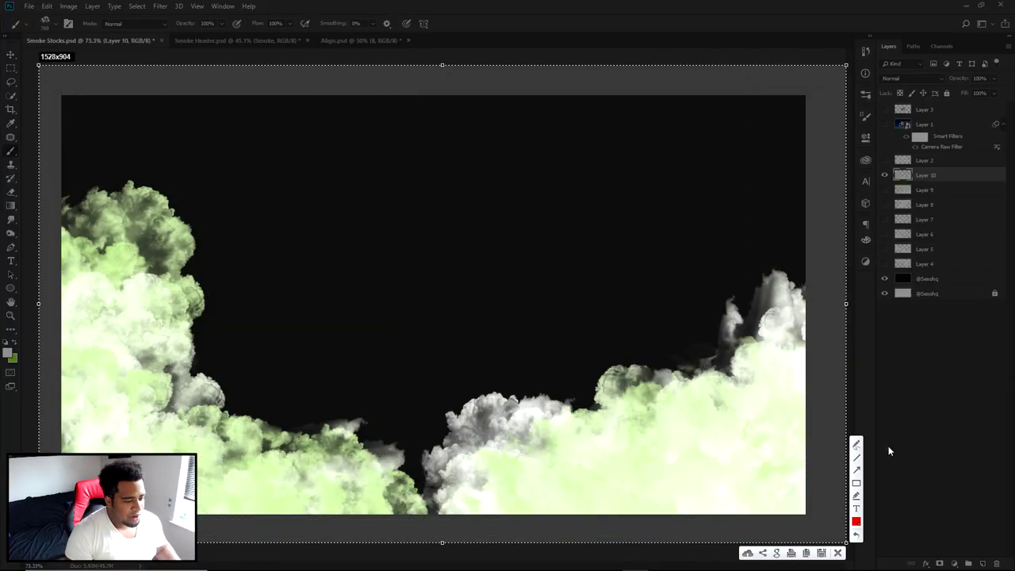
pyautogui.moveTo(218, 180)
pyautogui.mouseDown()
pyautogui.moveTo(163, 238)
pyautogui.moveTo(258, 173)
pyautogui.mouseUp()
pyautogui.moveTo(233, 308)
pyautogui.mouseDown()
pyautogui.moveTo(204, 442)
pyautogui.moveTo(315, 519)
pyautogui.mouseUp()
pyautogui.moveTo(163, 353); pyautogui.dragTo(226, 413)
pyautogui.moveTo(288, 341); pyautogui.dragTo(210, 405)
pyautogui.moveTo(207, 180); pyautogui.dragTo(256, 173)
pyautogui.click(837, 553)
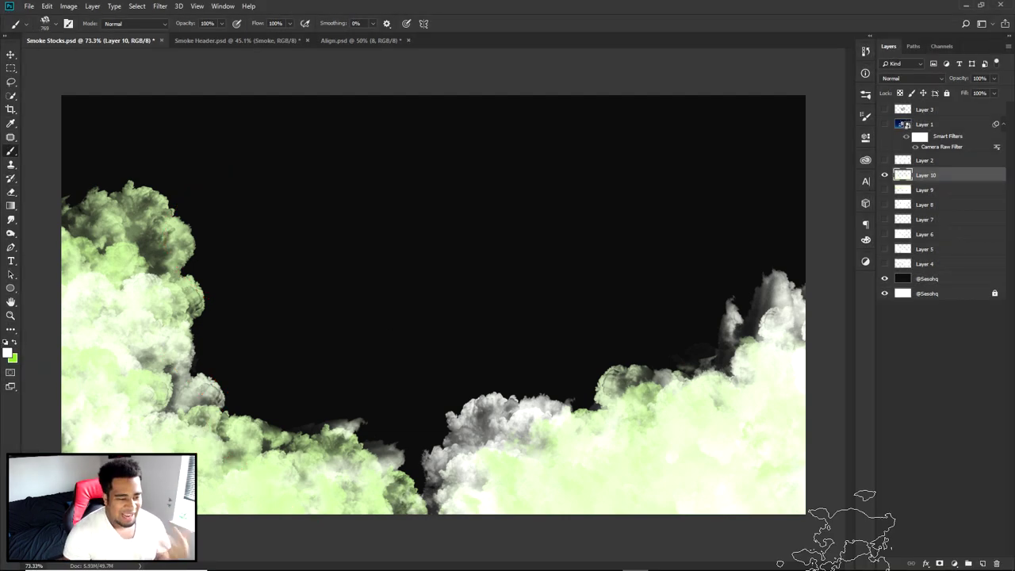
# Change the foreground color to a saturated orange.
pyautogui.click(8, 353)
pyautogui.click(697, 415)
pyautogui.click(828, 382)
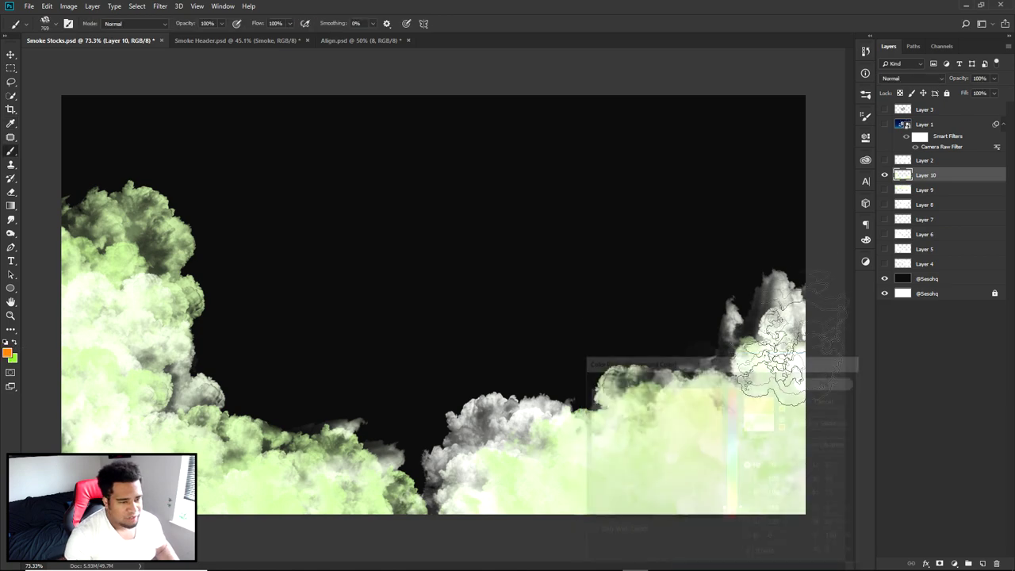
# Hide Layer 10 and paint orange and yellow-green clouds along the bottom of a new layer at 753 px.
pyautogui.click(983, 563)
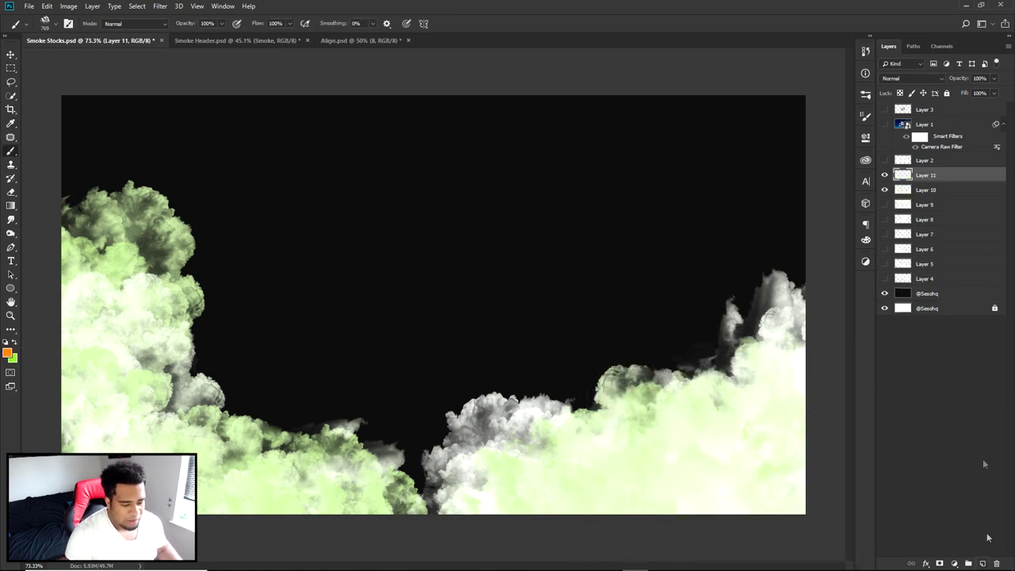
pyautogui.click(885, 190)
pyautogui.moveTo(741, 313)
pyautogui.mouseDown()
pyautogui.moveTo(751, 413)
pyautogui.moveTo(514, 490)
pyautogui.moveTo(470, 455)
pyautogui.moveTo(158, 420)
pyautogui.mouseUp()
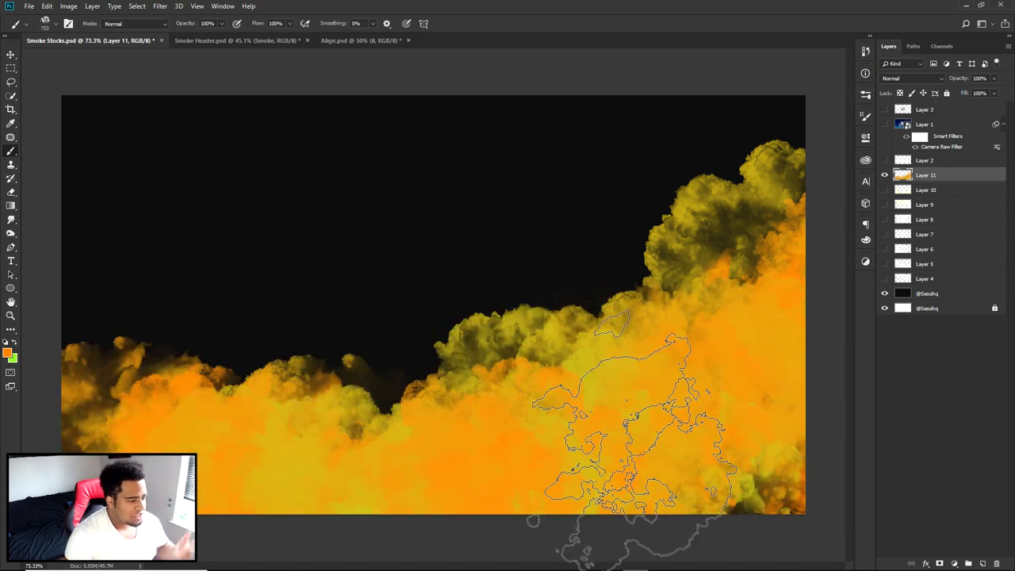
# Paint three small separate clouds in the empty upper area of Layer 11 with a much smaller brush.
pyautogui.keyDown('alt'); pyautogui.rightClick(319, 254); pyautogui.keyUp('alt')
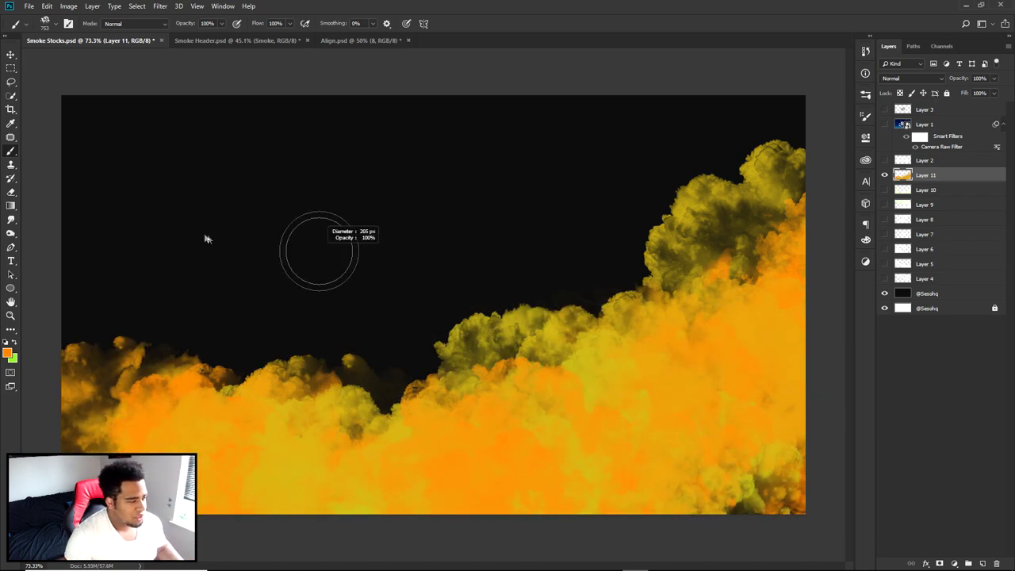
pyautogui.click(174, 176)
pyautogui.keyDown('alt'); pyautogui.rightClick(163, 177); pyautogui.keyUp('alt')
pyautogui.moveTo(170, 177); pyautogui.dragTo(238, 171)
pyautogui.moveTo(615, 194); pyautogui.dragTo(539, 208)
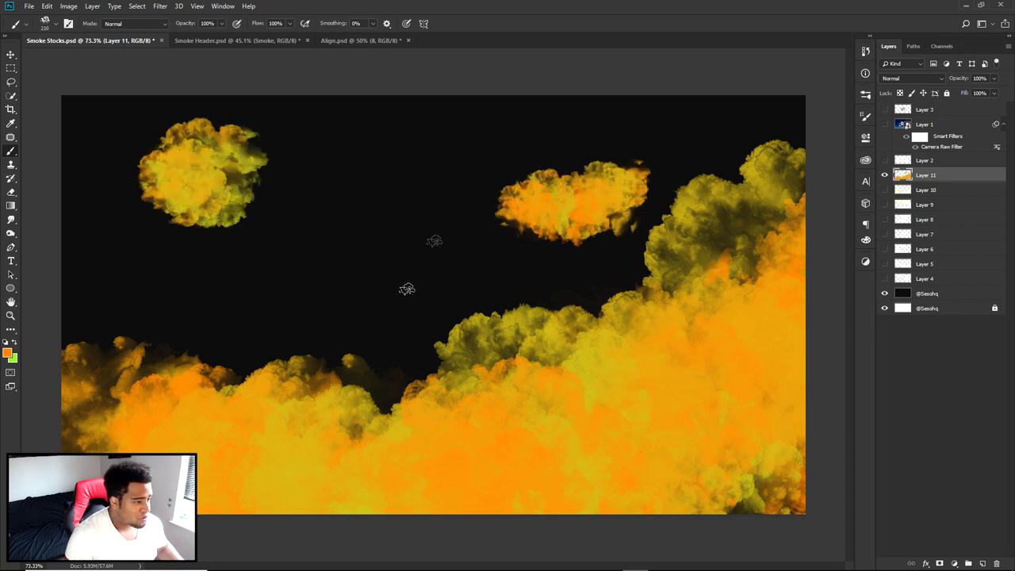
pyautogui.click(309, 250)
pyautogui.press('v')
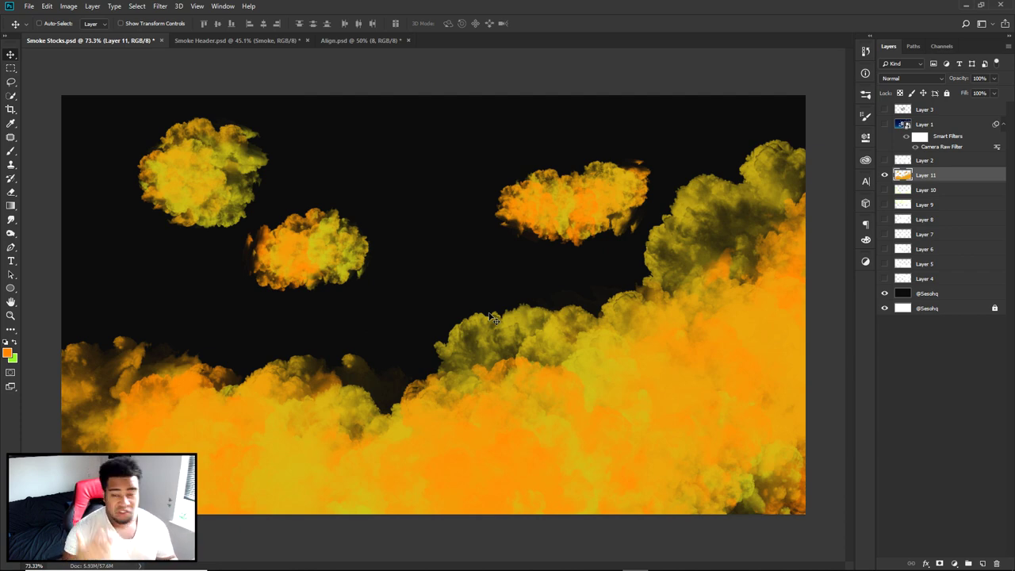
# Hide Layer 11 and set up a new layer for the Brush tool with the Color Dynamics settings open.
pyautogui.click(885, 175)
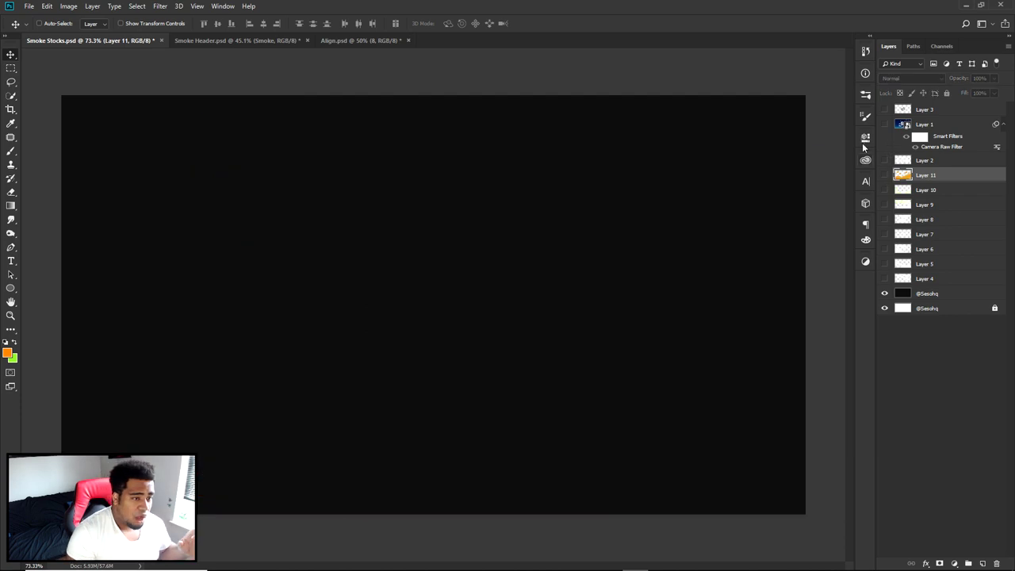
pyautogui.click(866, 117)
pyautogui.click(867, 118)
pyautogui.click(866, 118)
pyautogui.click(982, 563)
pyautogui.press('b')
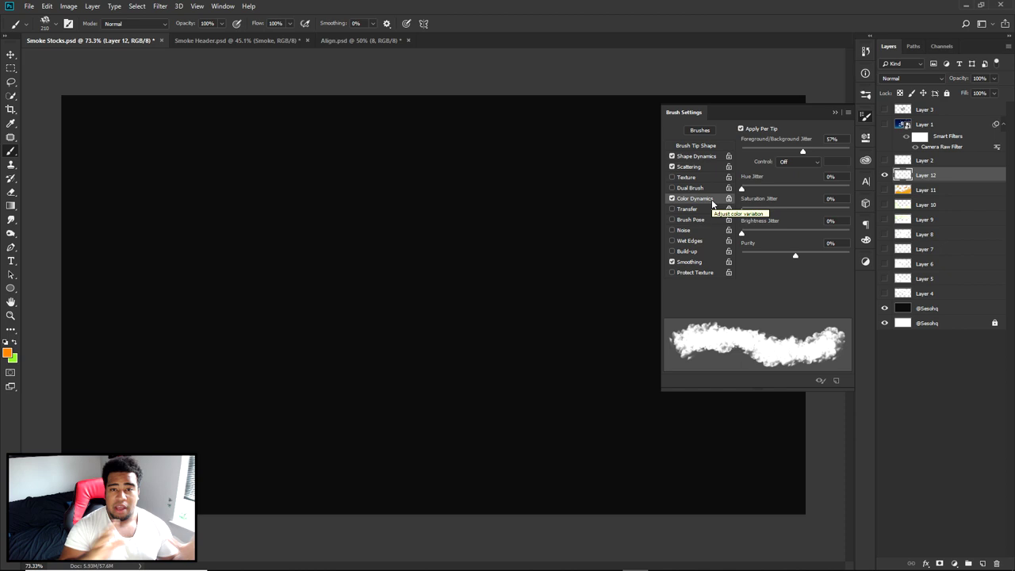
# Choose the 656 px cloud brush preset and paint orange and yellow-green clouds across the middle of Layer 12.
pyautogui.rightClick(508, 210)
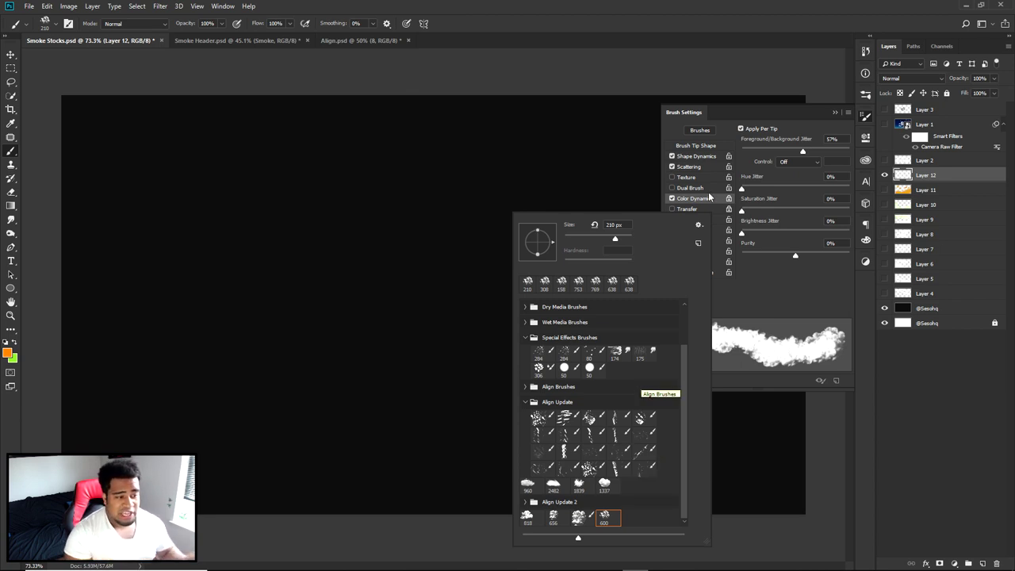
pyautogui.click(728, 170)
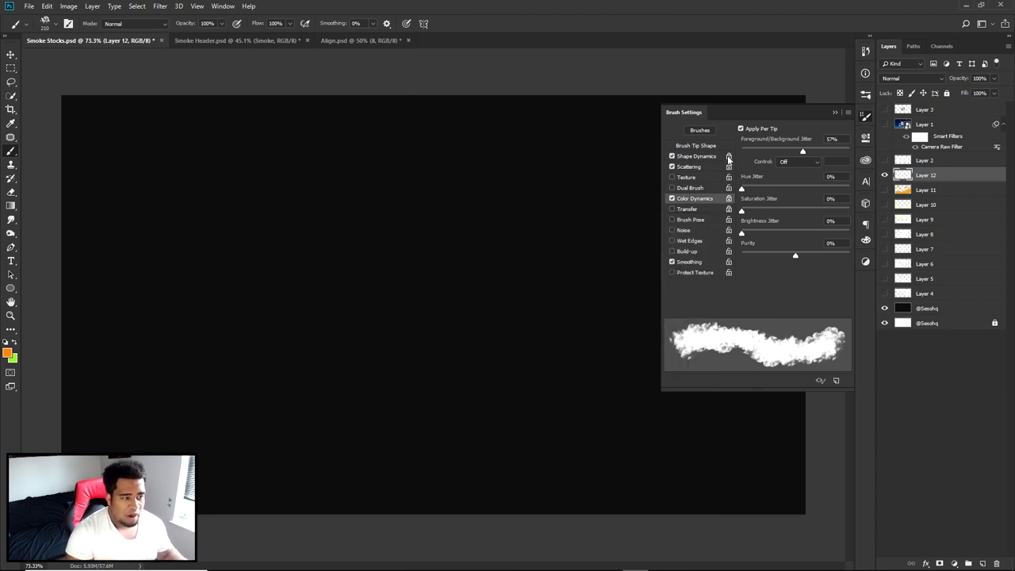
pyautogui.rightClick(558, 196)
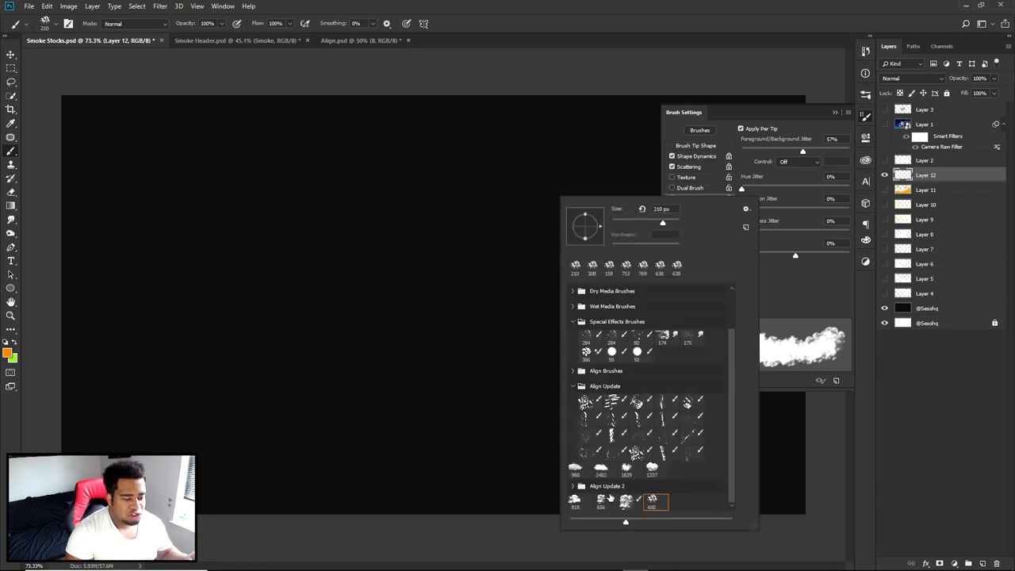
pyautogui.click(598, 502)
pyautogui.moveTo(373, 249)
pyautogui.mouseDown()
pyautogui.moveTo(238, 286)
pyautogui.moveTo(369, 337)
pyautogui.mouseUp()
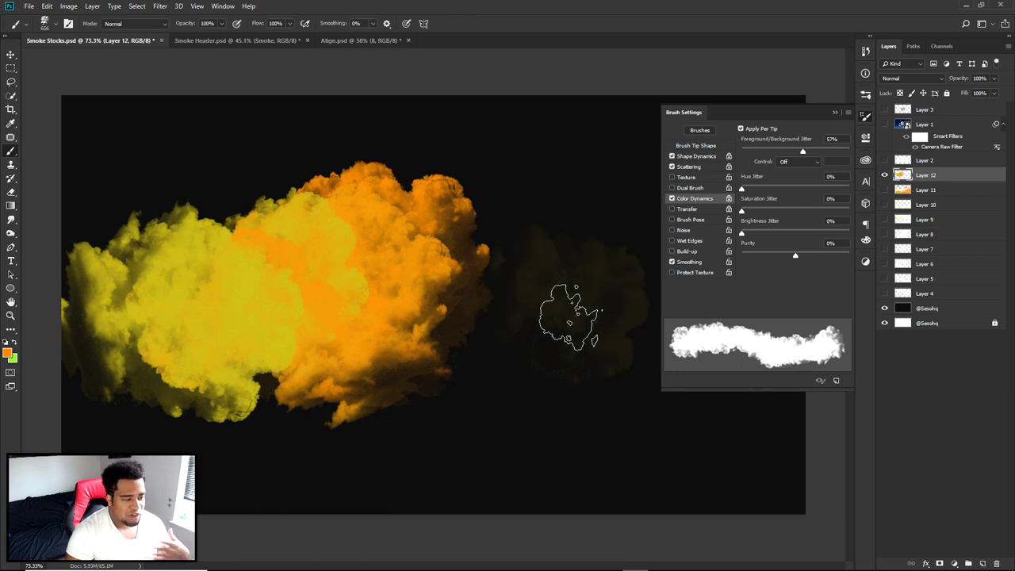
pyautogui.click(551, 333)
# Choose the 960 px cloud brush from Align Update and, with Layer 12 hidden, paint orange smoke in the upper middle of a new layer.
pyautogui.rightClick(540, 238)
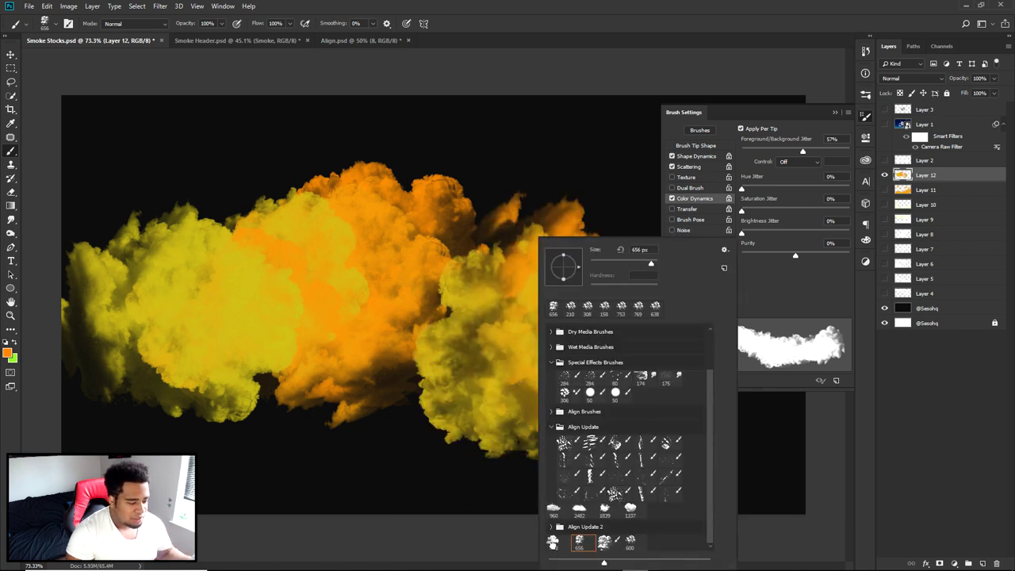
pyautogui.click(553, 541)
pyautogui.click(553, 509)
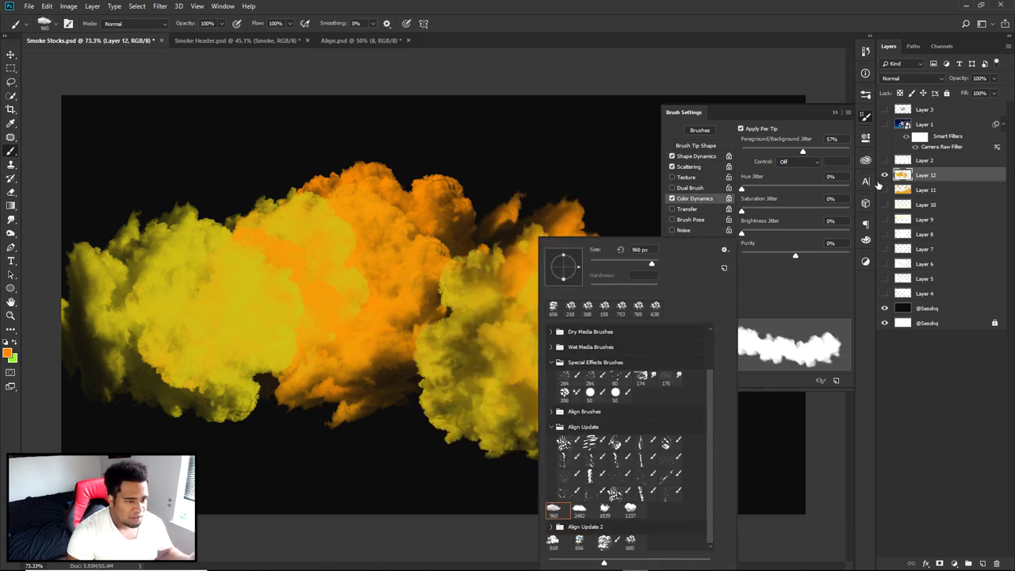
pyautogui.click(885, 174)
pyautogui.click(985, 563)
pyautogui.click(476, 218)
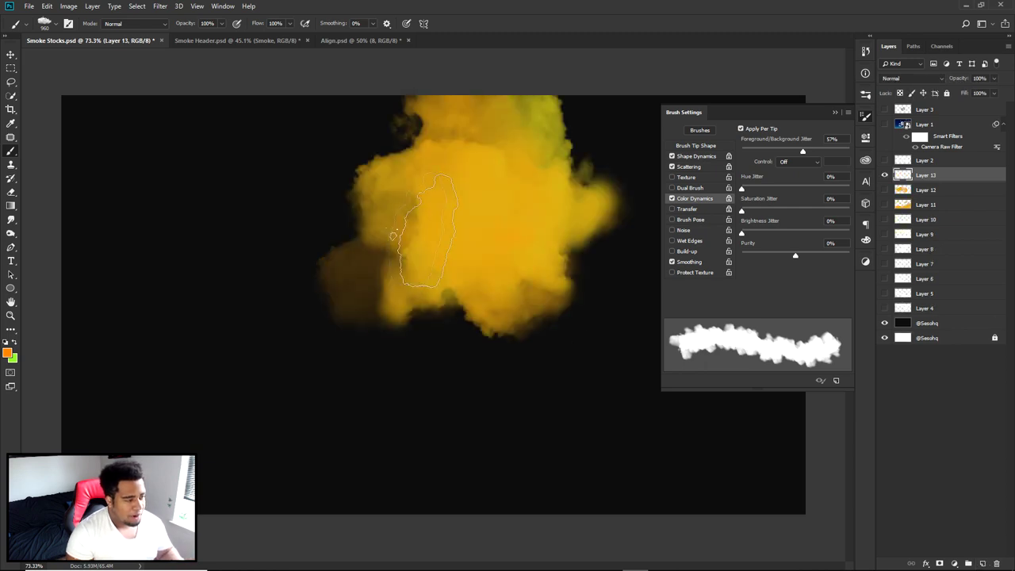
# Extend the cloud smoke across the left half of Layer 13 and paint soft round orange and yellow glows along the left and bottom.
pyautogui.click(254, 254)
pyautogui.click(372, 261)
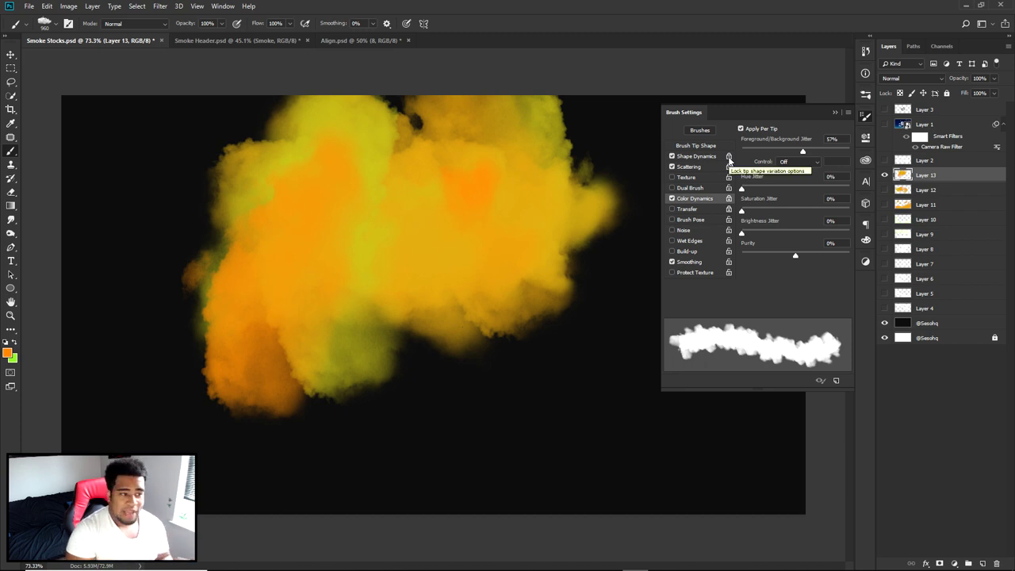
pyautogui.rightClick(610, 349)
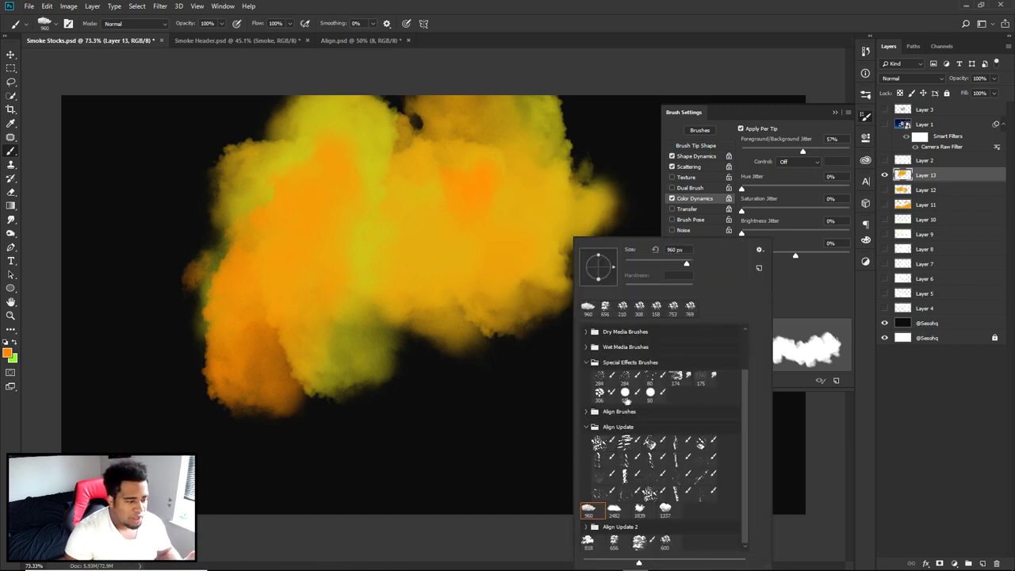
pyautogui.scroll(5, 630, 401)
pyautogui.doubleClick(624, 349)
pyautogui.moveTo(516, 429)
pyautogui.mouseDown()
pyautogui.moveTo(297, 474)
pyautogui.moveTo(347, 415)
pyautogui.moveTo(123, 280)
pyautogui.moveTo(131, 208)
pyautogui.mouseUp()
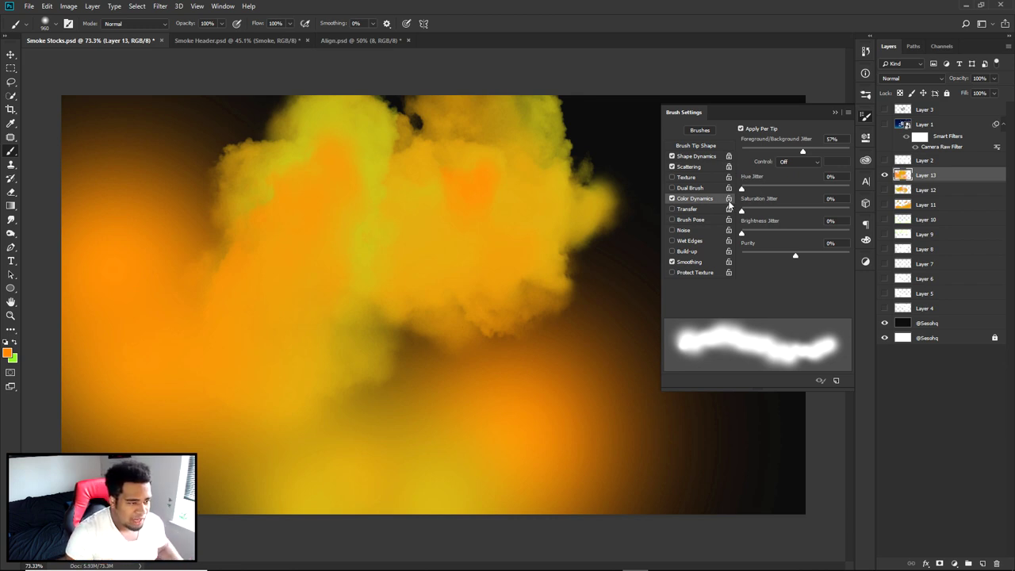
# Hide Layer 13, add a new layer and choose the 600 px smoke brush from Align Update 2.
pyautogui.click(885, 175)
pyautogui.click(982, 563)
pyautogui.rightClick(470, 271)
pyautogui.scroll(-3, 566, 437)
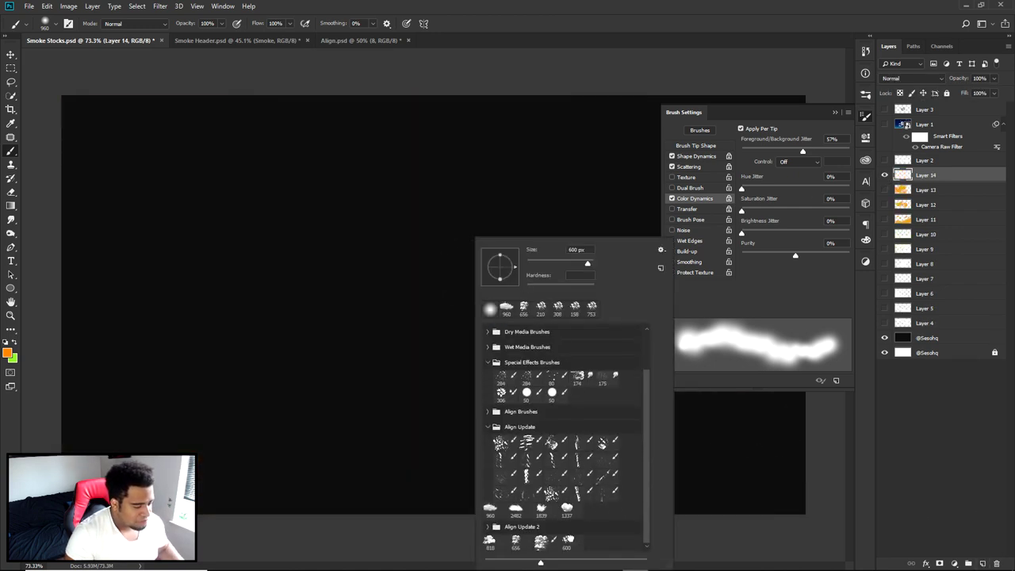
pyautogui.click(570, 538)
# Undo a test stamp of the smoke brush and reduce the brush size to 543 px.
pyautogui.click(392, 336)
pyautogui.click(349, 238)
pyautogui.hotkey('ctrl', 'z')
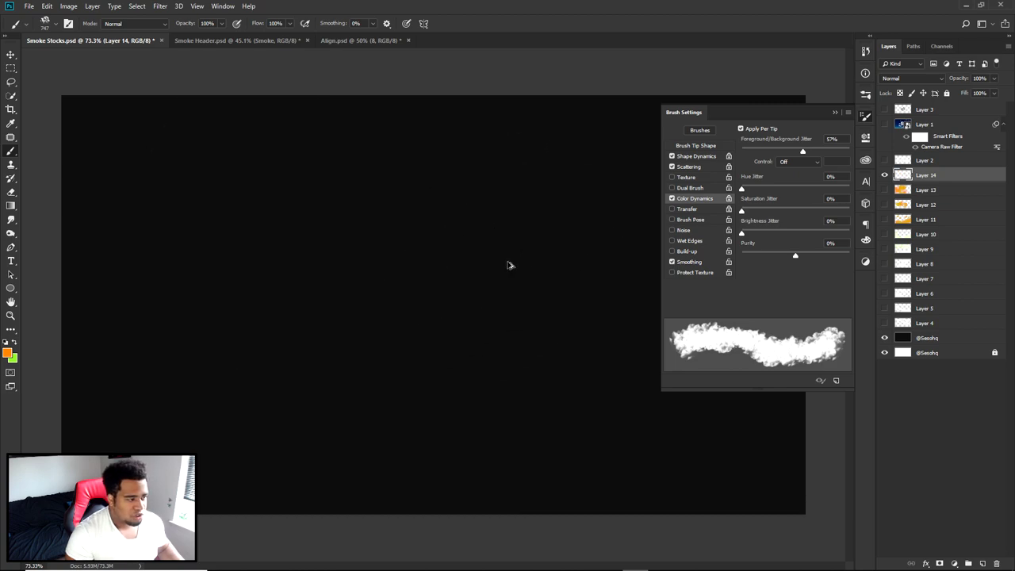
pyautogui.press('[')
pyautogui.press('[')
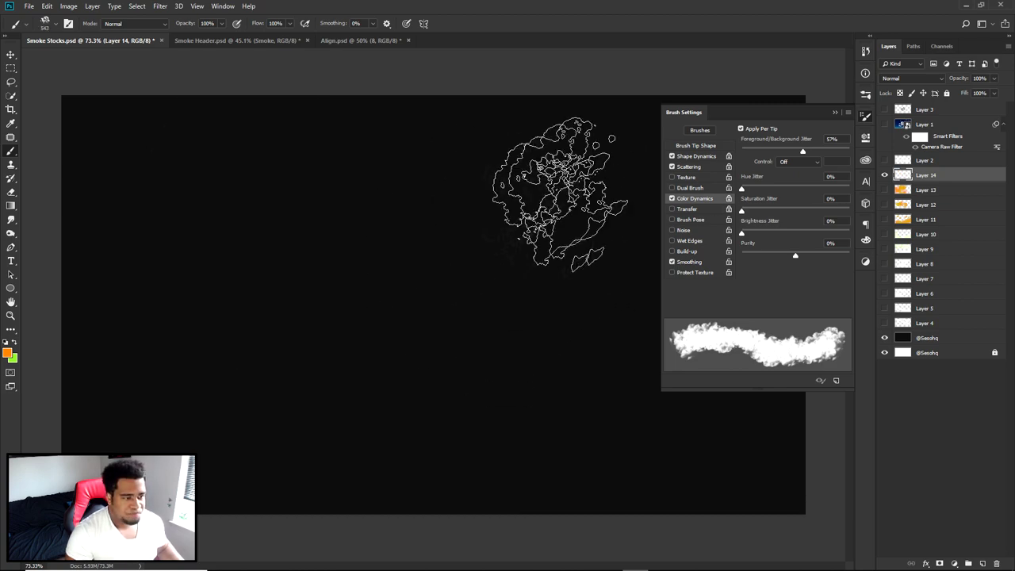
# Save the current smoke brush as a new preset with its tool settings included, and select that preset in Align Update 2.
pyautogui.click(848, 113)
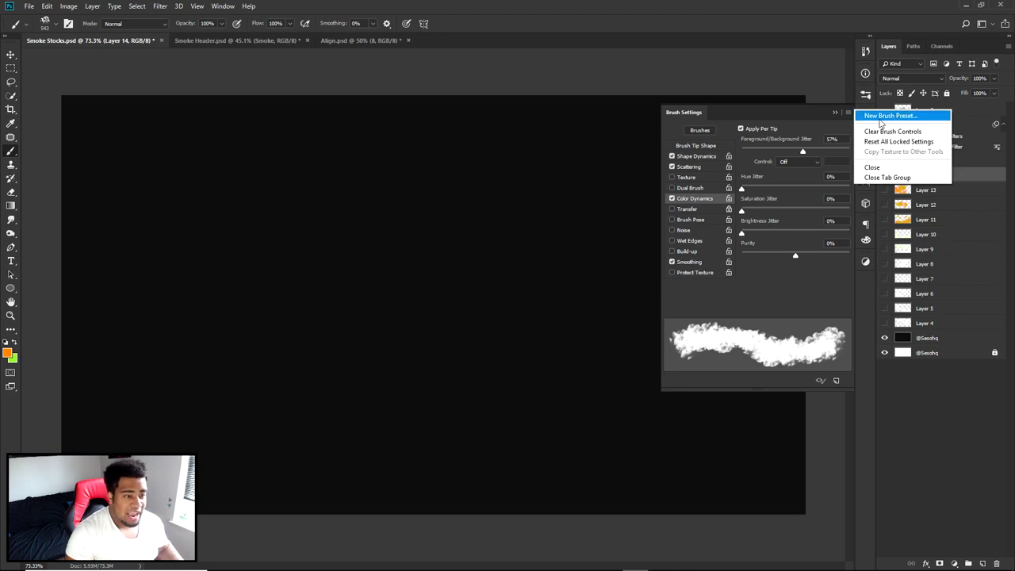
pyautogui.click(882, 116)
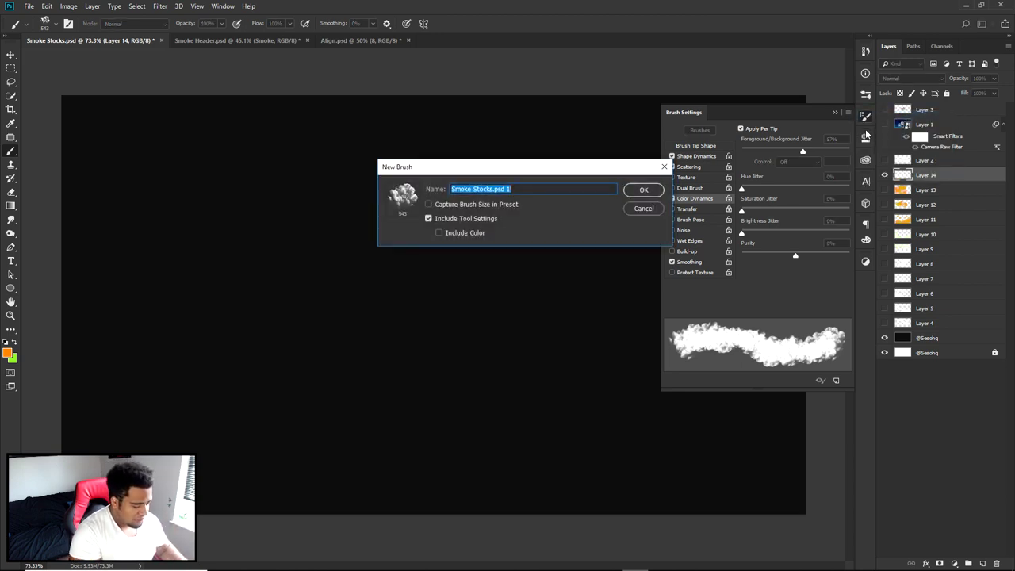
pyautogui.press('Return')
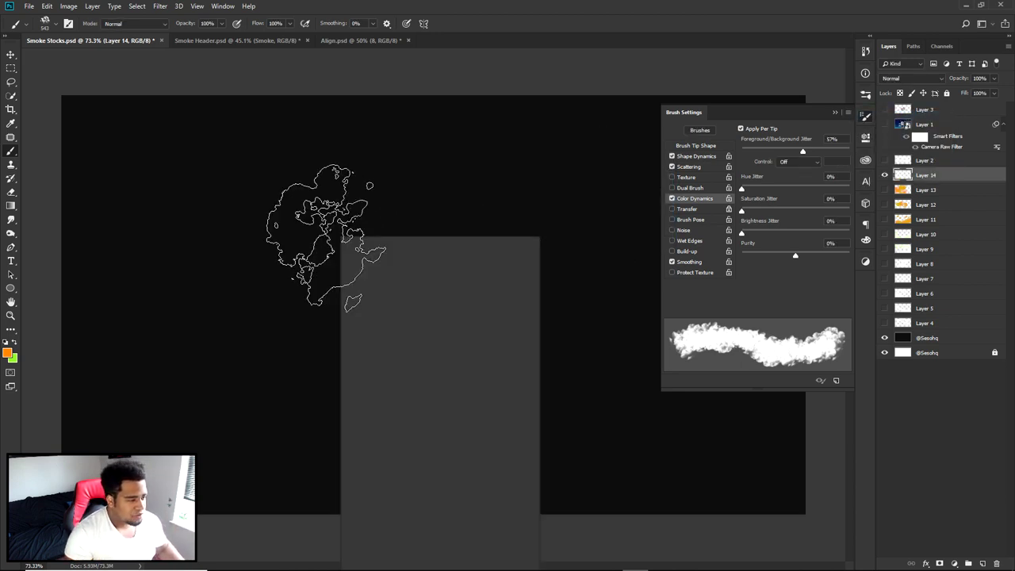
pyautogui.rightClick(341, 236)
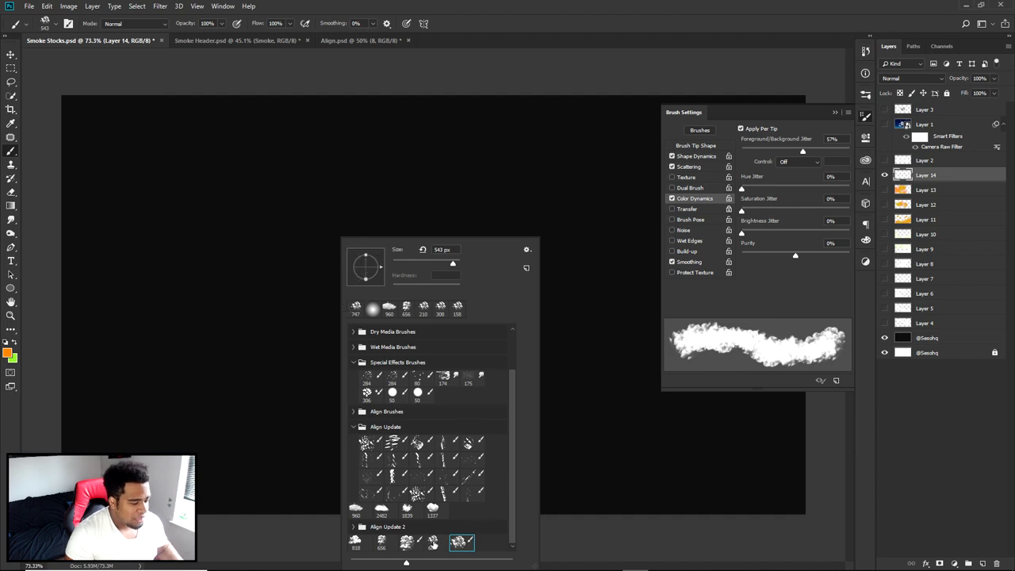
pyautogui.click(432, 543)
pyautogui.click(461, 541)
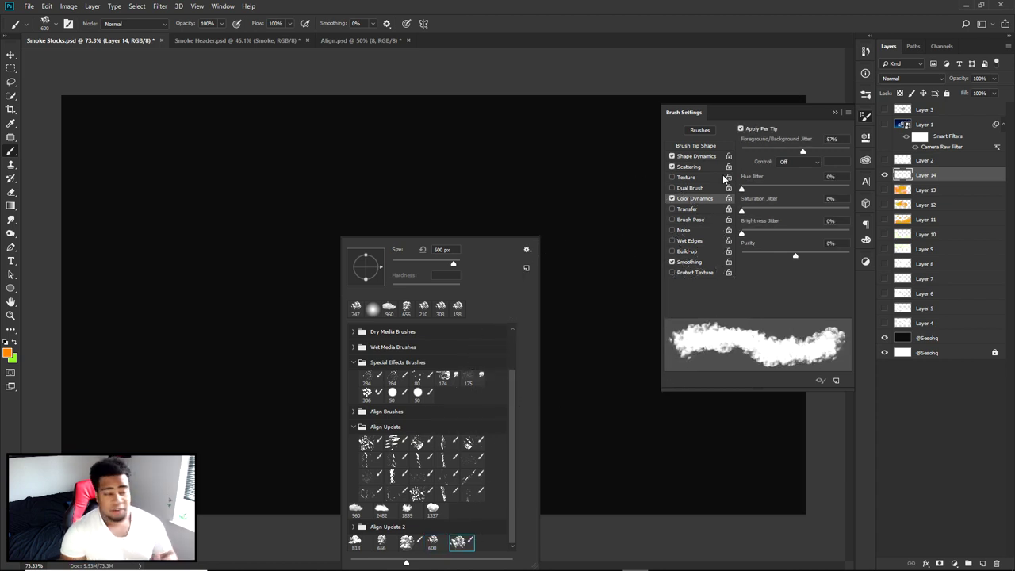
# Enable Transfer for the smoke brush with opacity controlled by pen pressure, and turn off Color Dynamics.
pyautogui.click(865, 116)
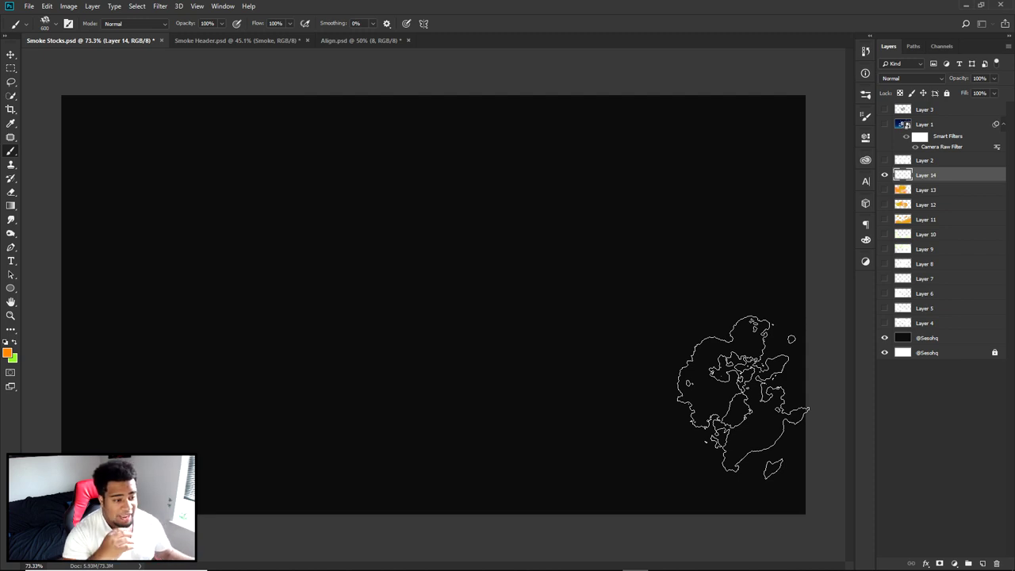
pyautogui.click(866, 116)
pyautogui.click(690, 208)
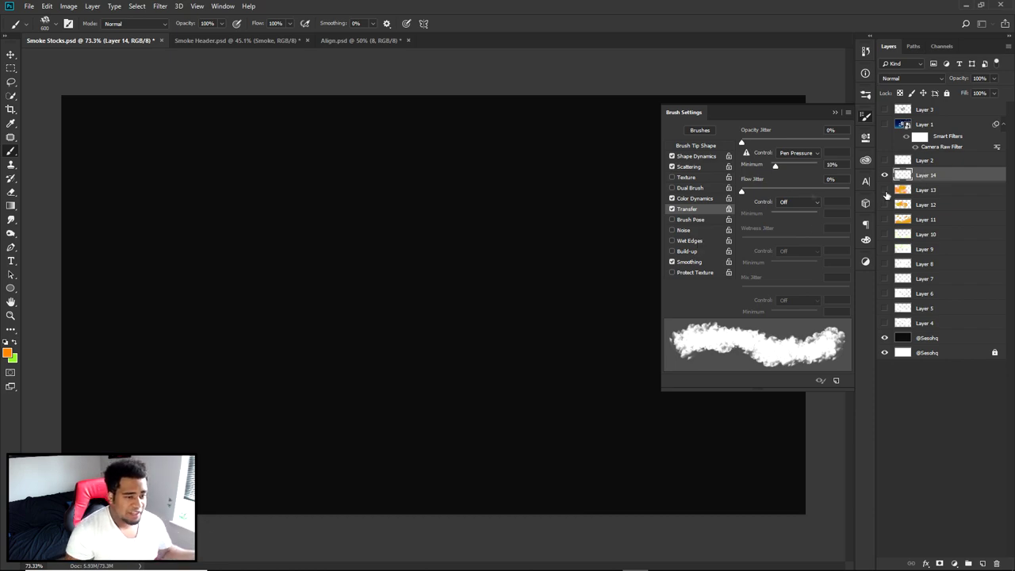
pyautogui.click(865, 116)
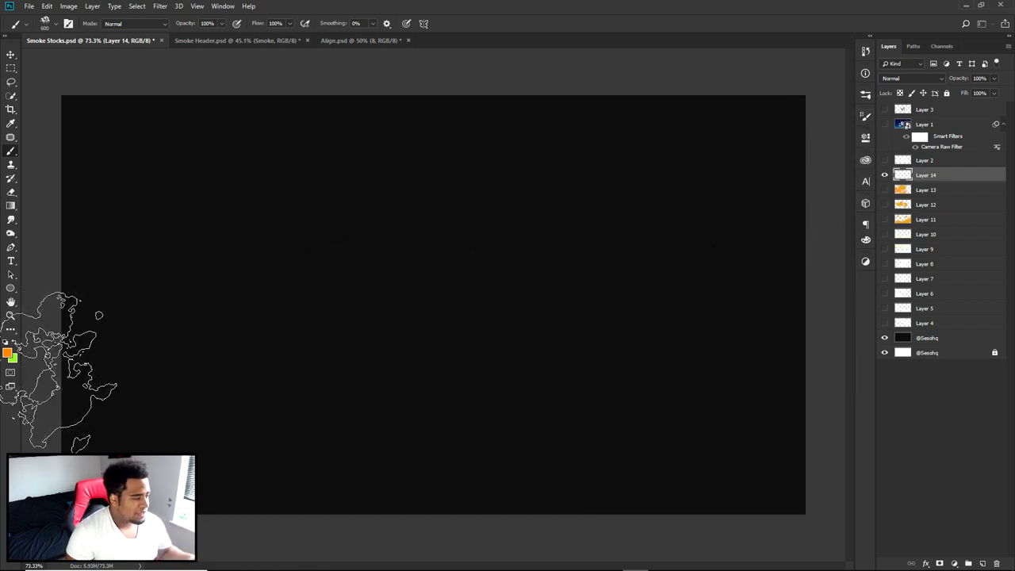
pyautogui.click(864, 118)
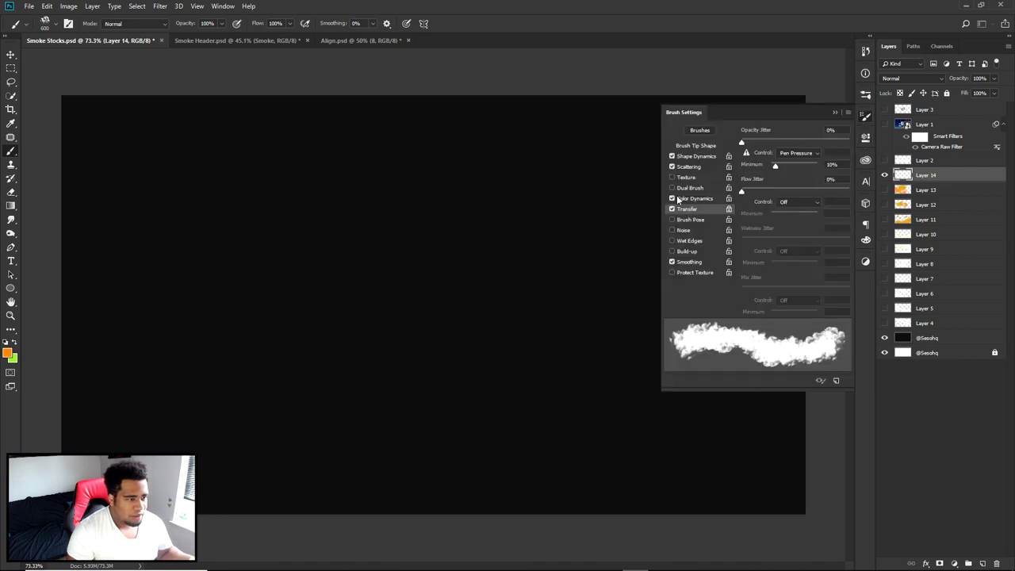
pyautogui.click(864, 119)
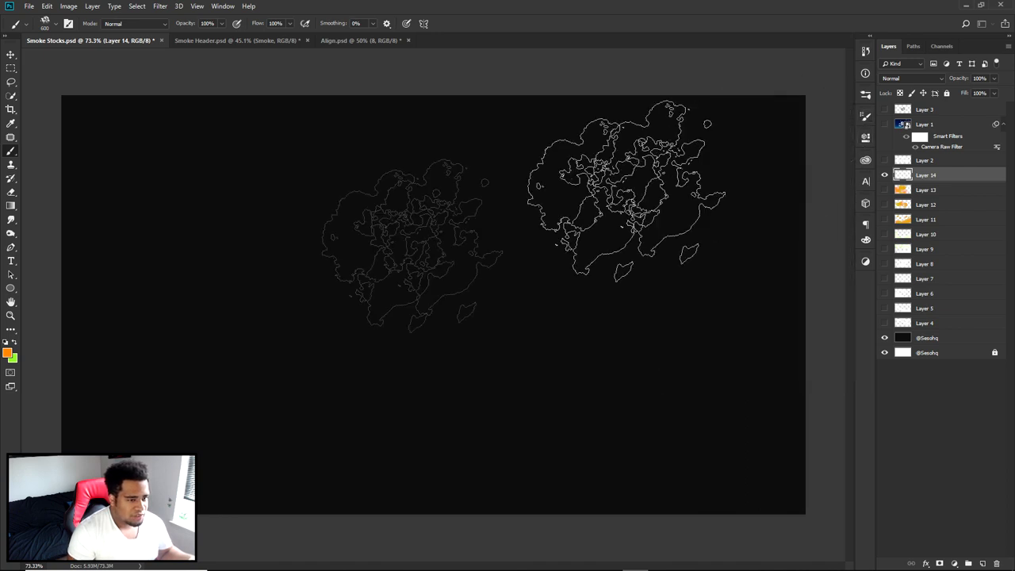
# Paint a large orange smoke cloud across the middle of Layer 14 and a tall smoke column along the right side.
pyautogui.click(7, 352)
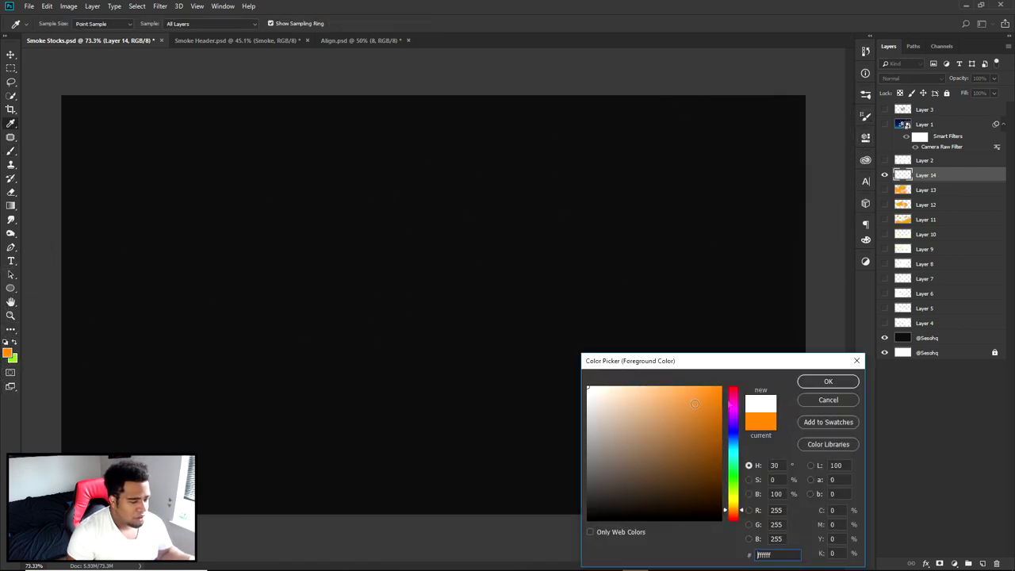
pyautogui.click(817, 383)
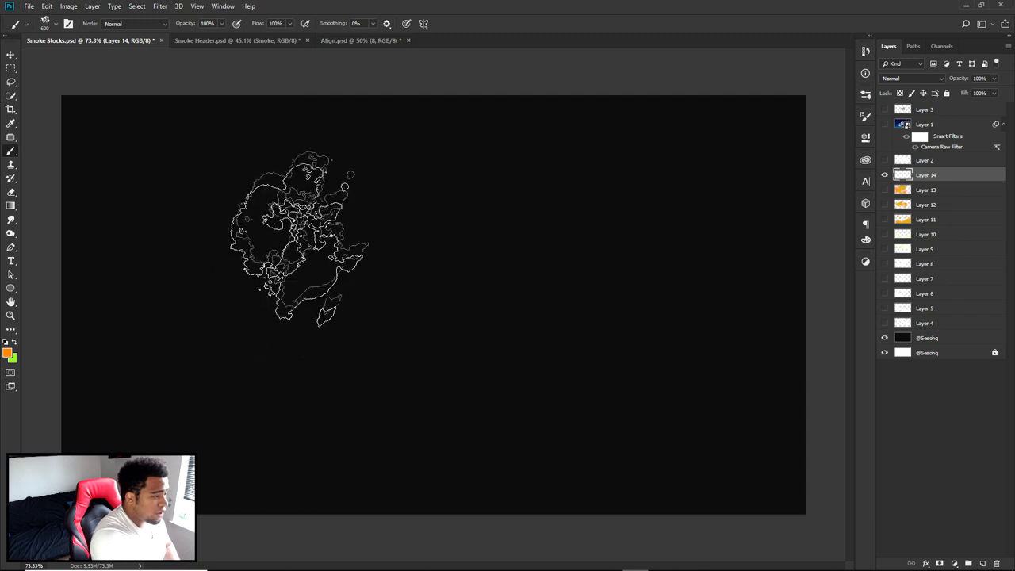
pyautogui.click(317, 262)
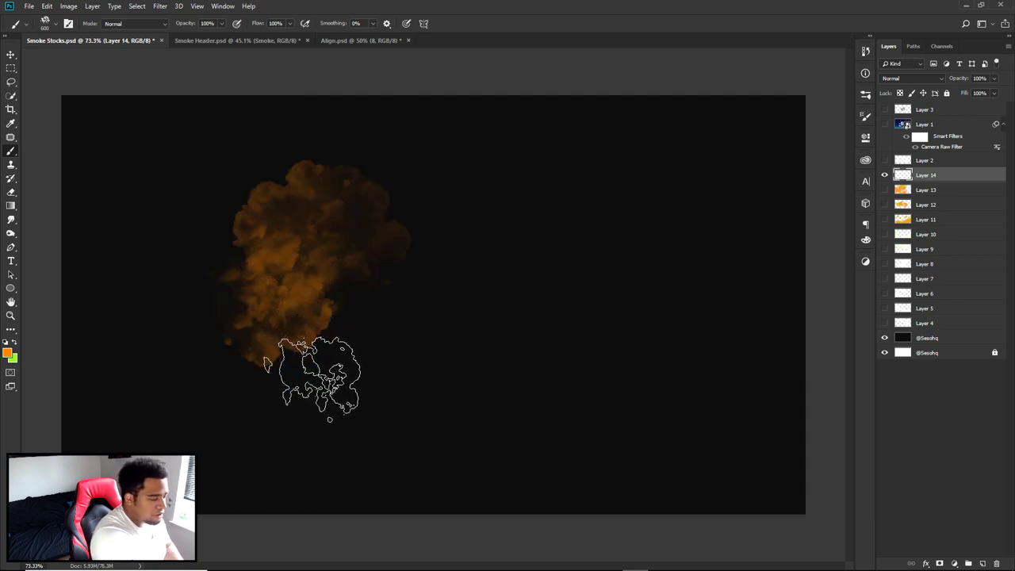
pyautogui.moveTo(328, 373)
pyautogui.mouseDown()
pyautogui.moveTo(325, 341)
pyautogui.moveTo(342, 306)
pyautogui.moveTo(416, 222)
pyautogui.moveTo(455, 333)
pyautogui.moveTo(439, 389)
pyautogui.moveTo(487, 278)
pyautogui.moveTo(500, 246)
pyautogui.mouseUp()
pyautogui.click(701, 194)
pyautogui.moveTo(701, 195)
pyautogui.mouseDown()
pyautogui.moveTo(729, 369)
pyautogui.moveTo(729, 448)
pyautogui.moveTo(721, 436)
pyautogui.moveTo(717, 467)
pyautogui.moveTo(741, 446)
pyautogui.mouseUp()
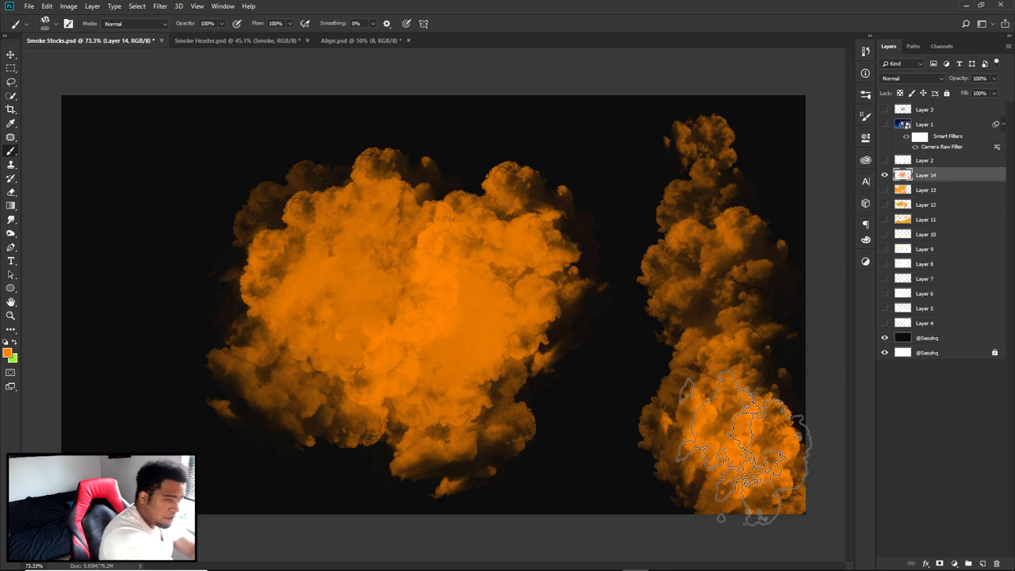
# Hide Layer 14 and the black background layer, and add a new empty layer over the white background.
pyautogui.click(865, 117)
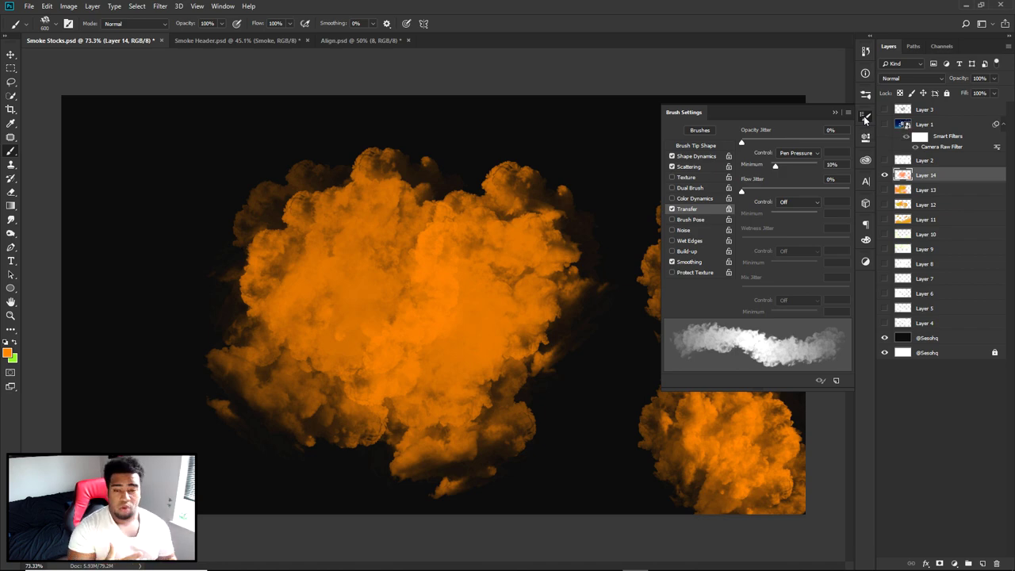
pyautogui.click(885, 174)
pyautogui.click(866, 116)
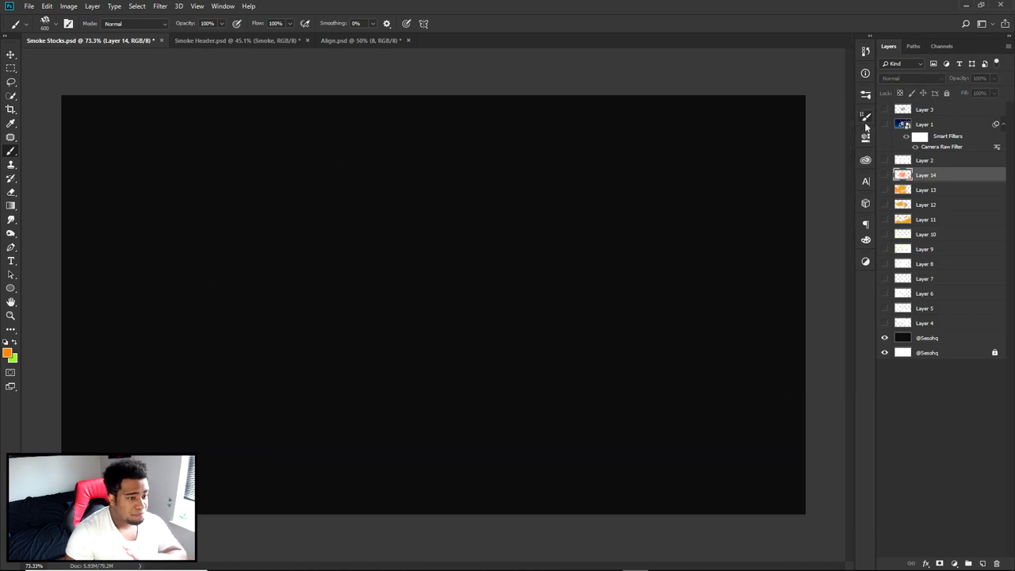
pyautogui.click(982, 563)
pyautogui.click(885, 353)
# Choose the rough paint-splatter brush from Align Update and paint two diagonal orange bands on Layer 15, the second at 314 px.
pyautogui.rightClick(442, 237)
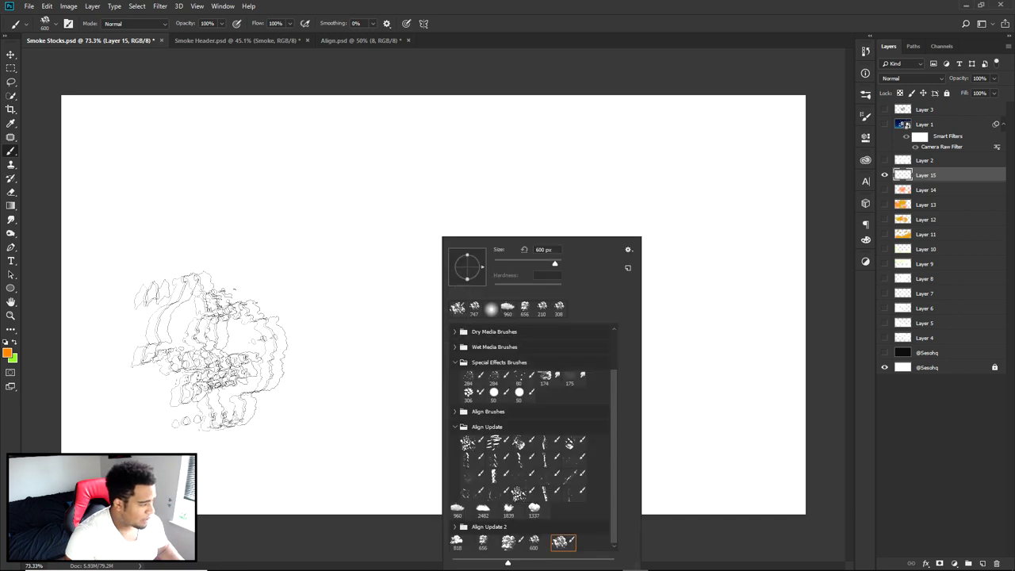
pyautogui.click(523, 443)
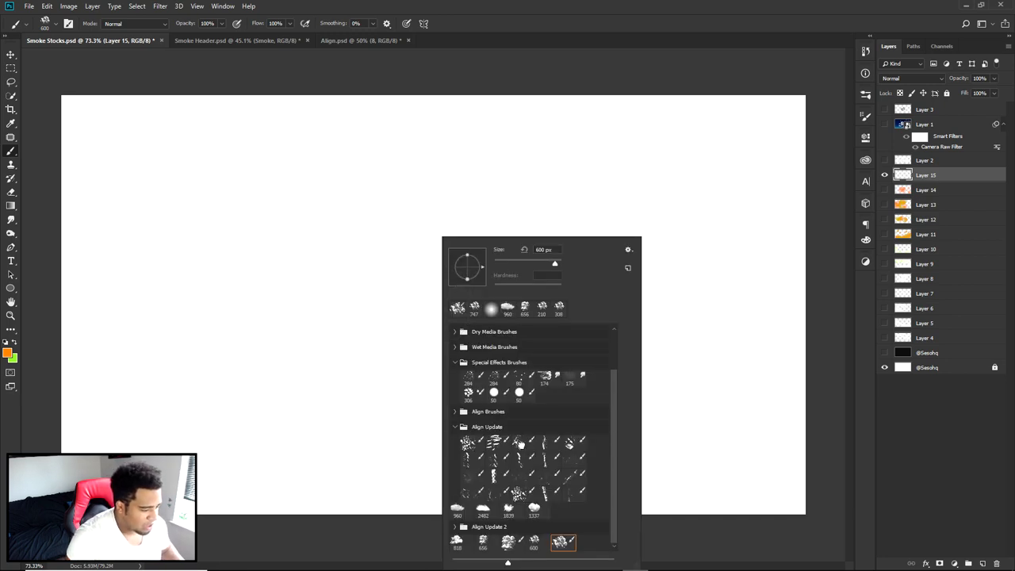
pyautogui.press('Escape')
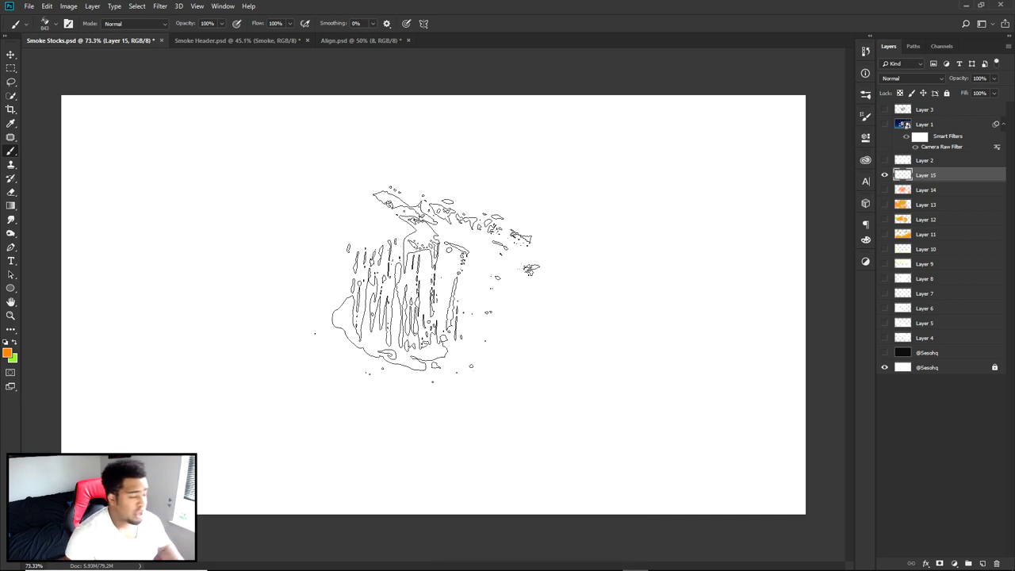
pyautogui.moveTo(420, 283); pyautogui.dragTo(365, 283)
pyautogui.moveTo(103, 432)
pyautogui.mouseDown()
pyautogui.moveTo(357, 167)
pyautogui.moveTo(429, 80)
pyautogui.moveTo(396, 103)
pyautogui.moveTo(432, 71)
pyautogui.mouseUp()
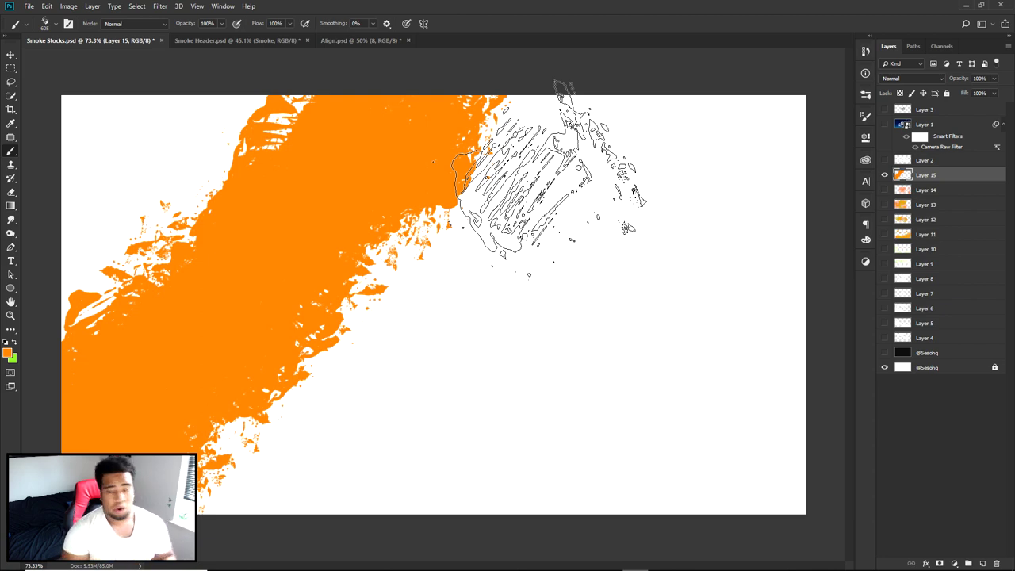
pyautogui.moveTo(682, 286); pyautogui.dragTo(645, 295)
pyautogui.moveTo(786, 254)
pyautogui.mouseDown()
pyautogui.moveTo(639, 527)
pyautogui.moveTo(793, 238)
pyautogui.moveTo(748, 340)
pyautogui.moveTo(634, 468)
pyautogui.moveTo(747, 331)
pyautogui.mouseUp()
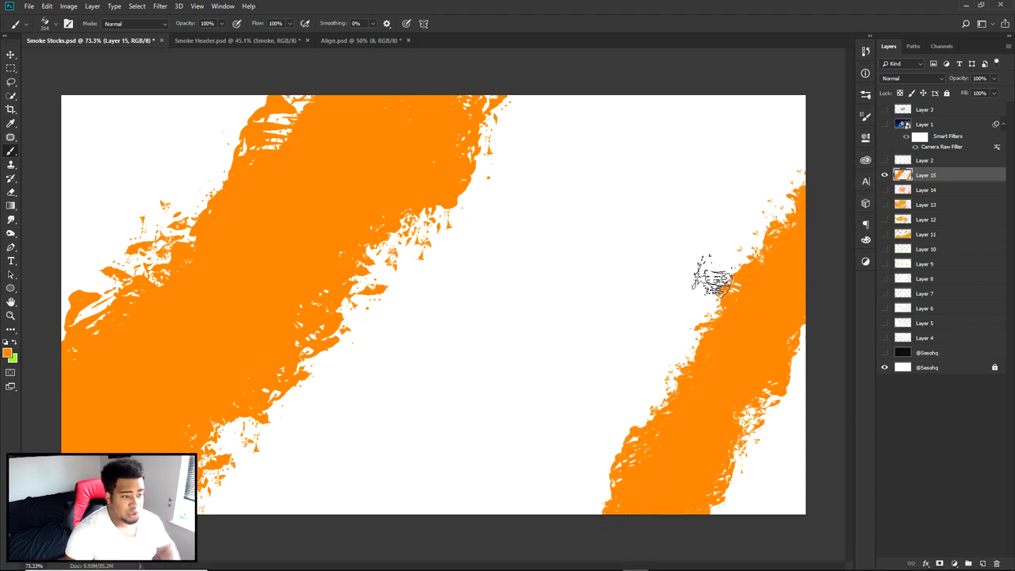
# Review the splatter brush's Transfer settings and its preset in the Align Update group.
pyautogui.click(866, 119)
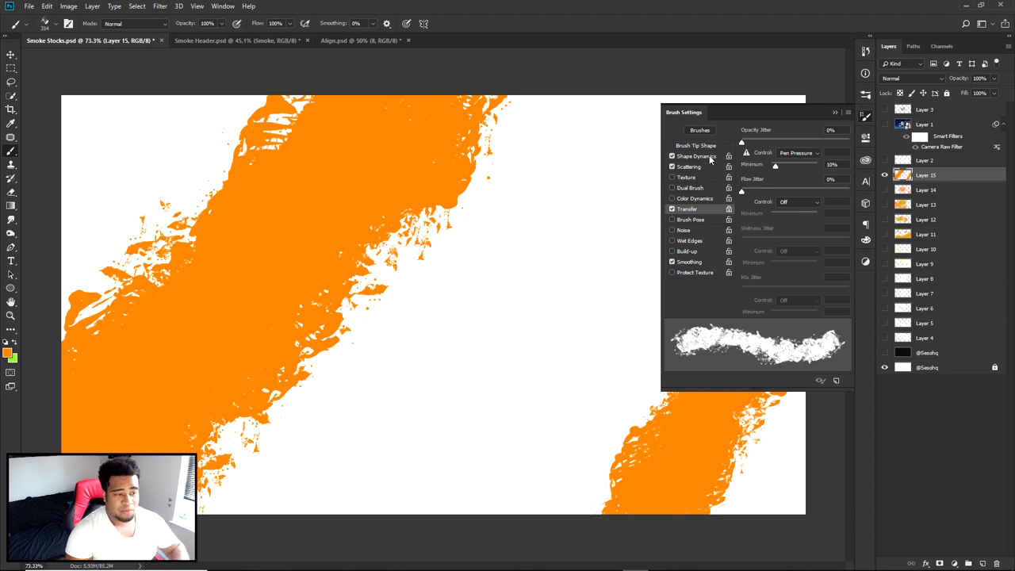
pyautogui.rightClick(543, 210)
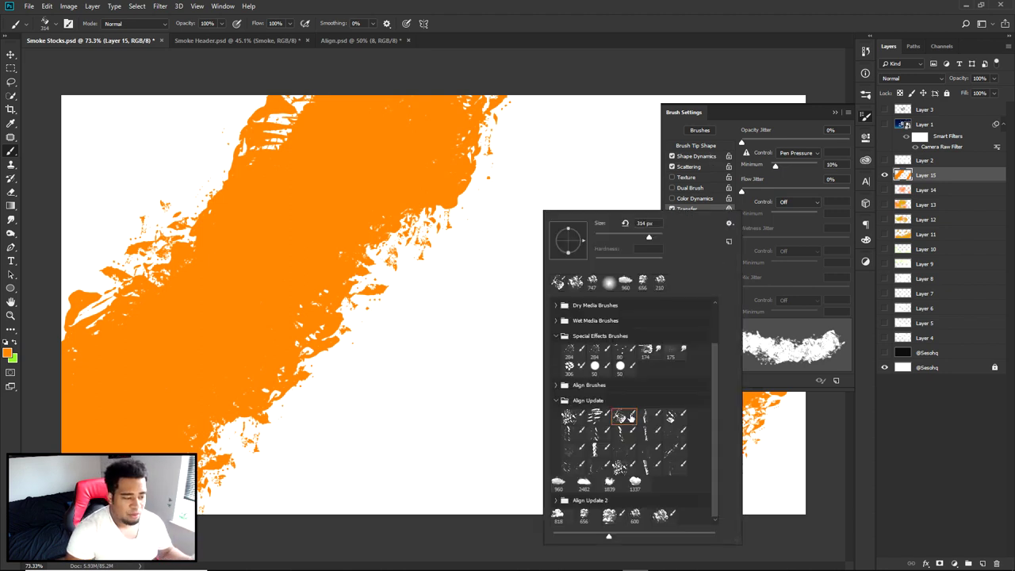
pyautogui.click(867, 117)
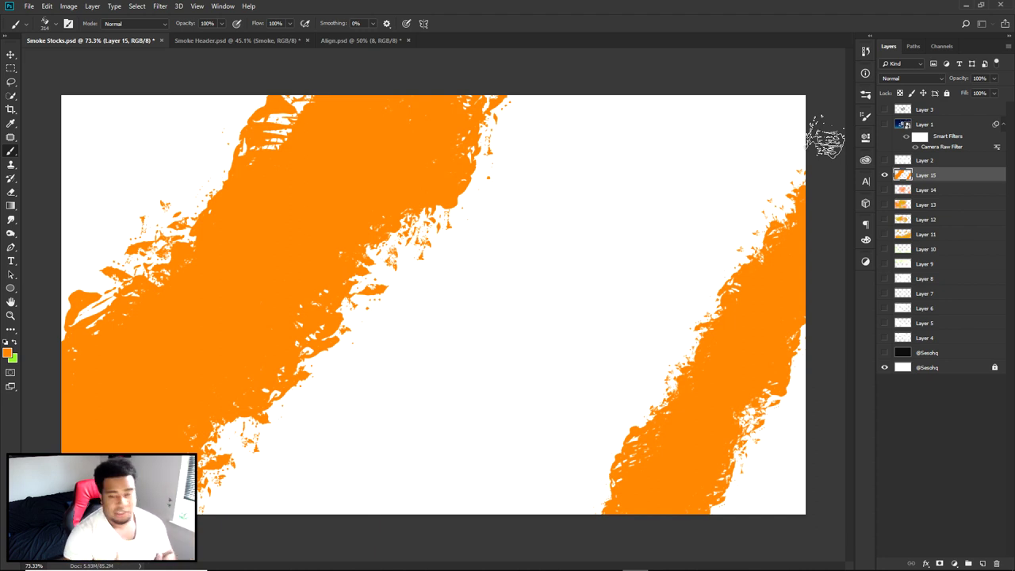
# Hide Layer 15 and switch to the Smoke Header.psd document.
pyautogui.click(886, 175)
pyautogui.click(339, 40)
pyautogui.click(254, 41)
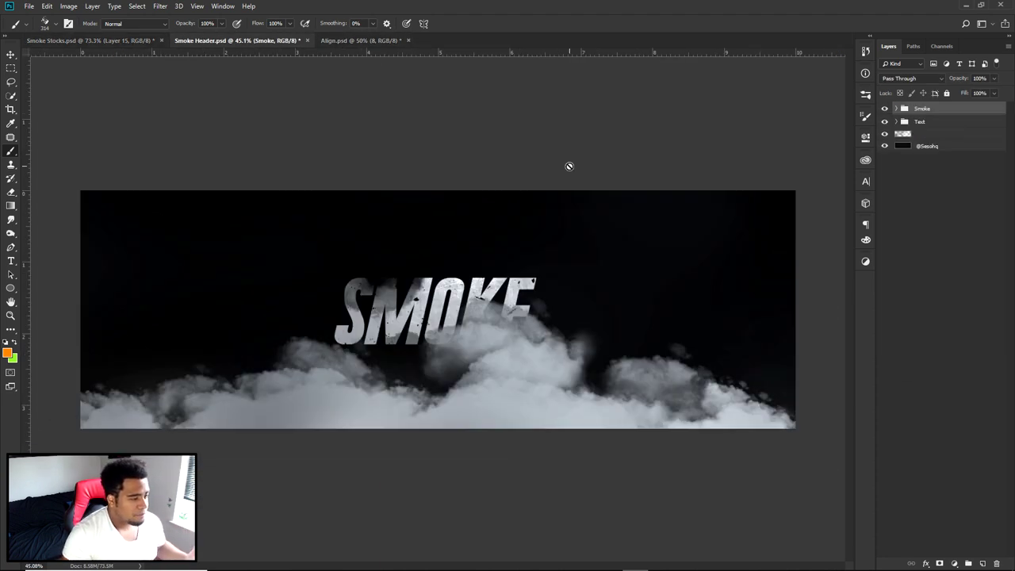